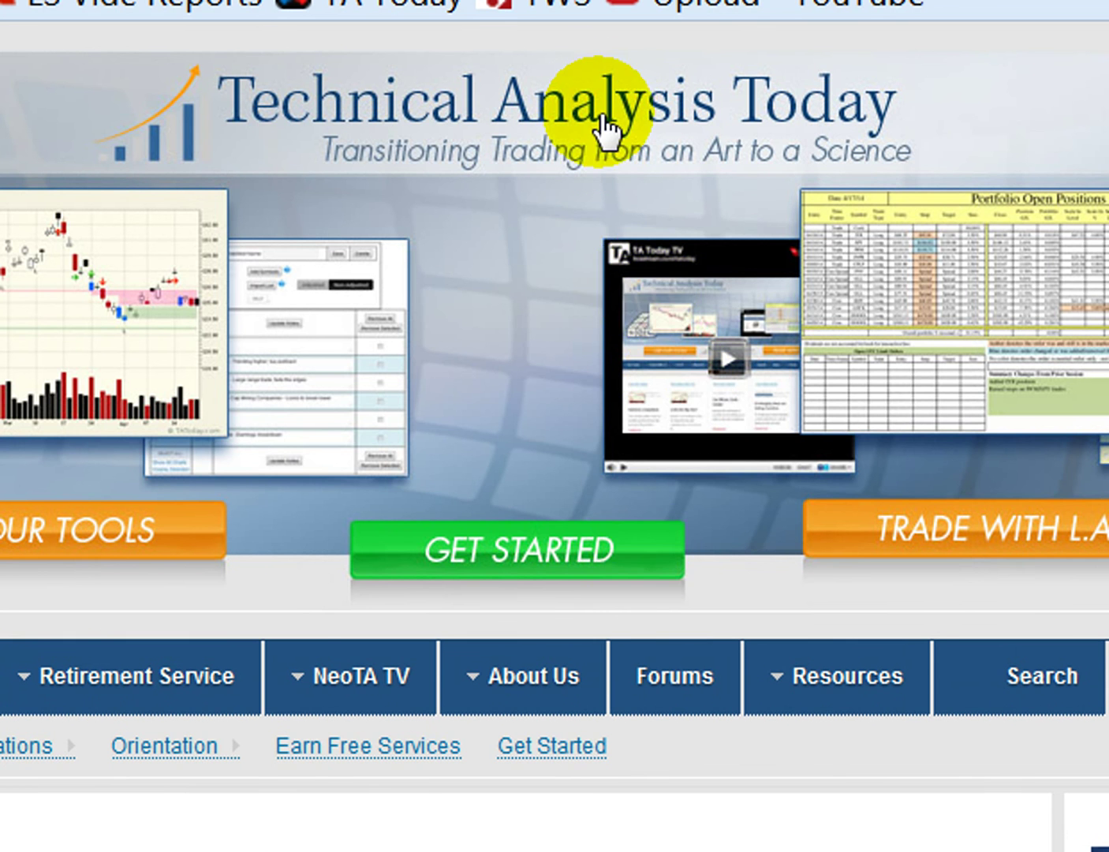
- Open the home page of the Technical Analysis Today website
click(603, 127)
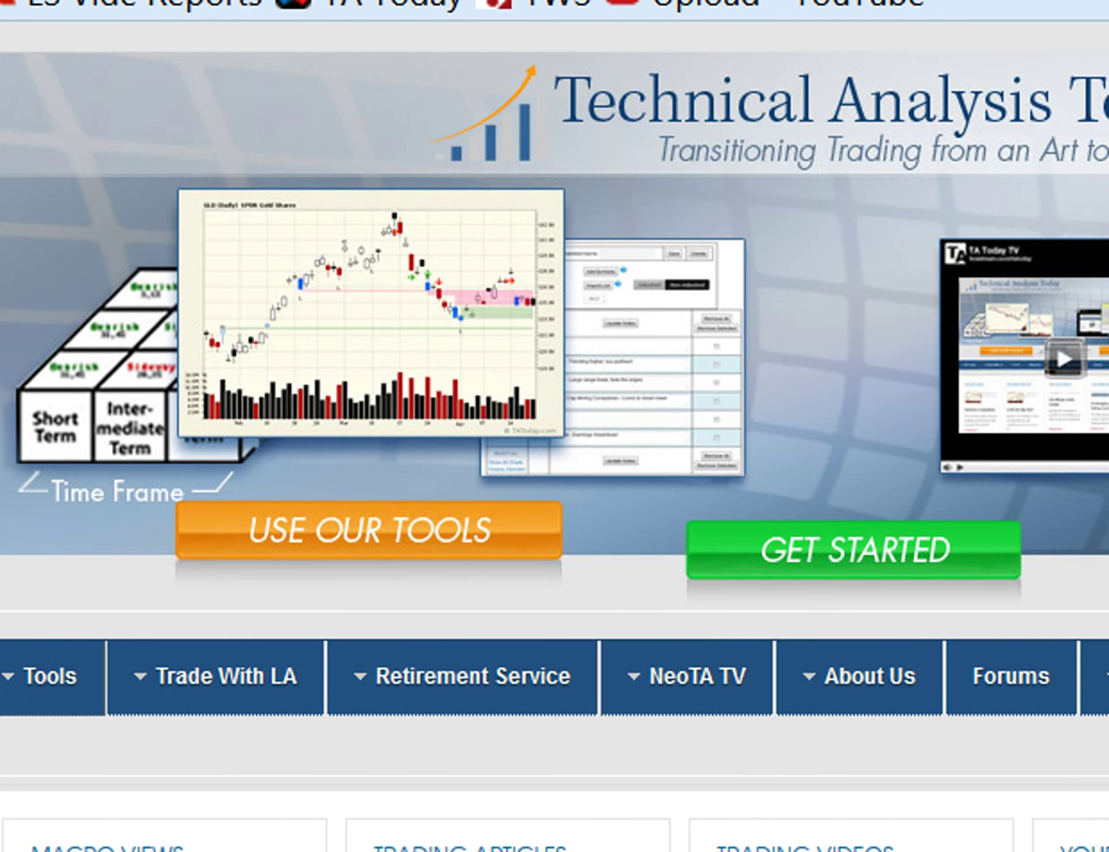
scroll(554, 325, right, 5)
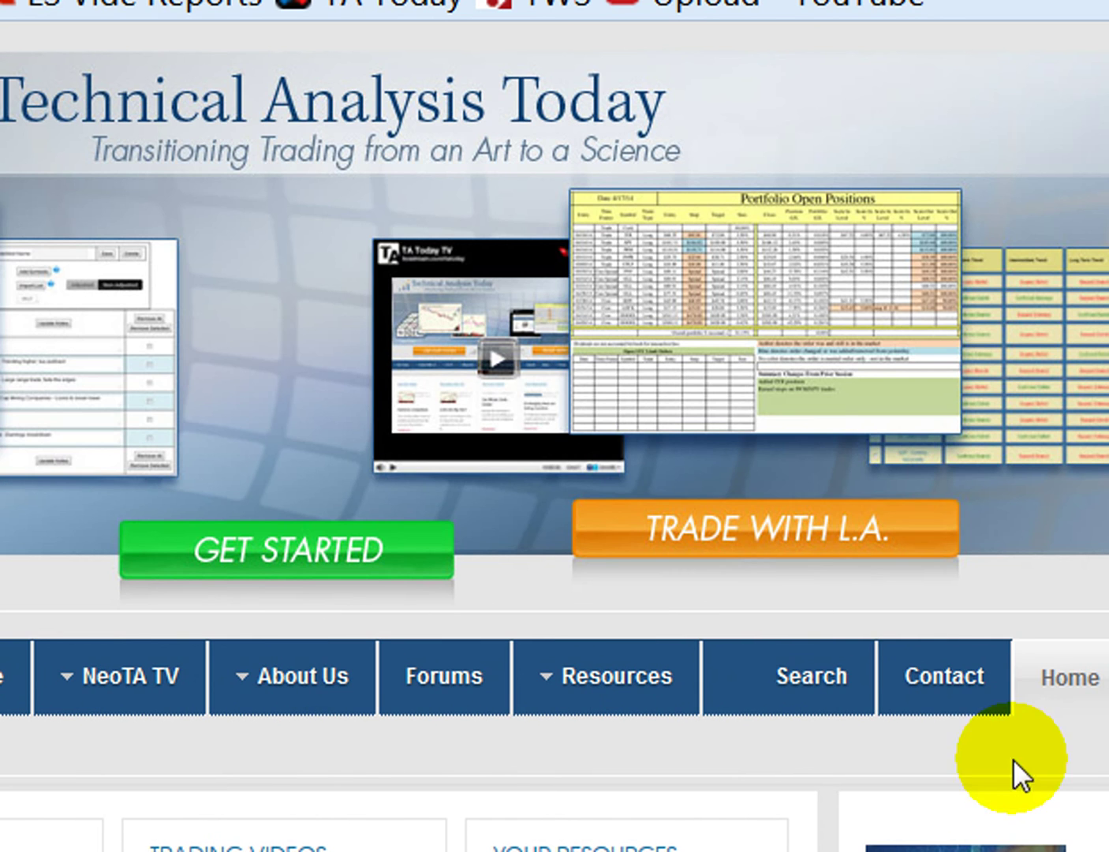
click(1077, 695)
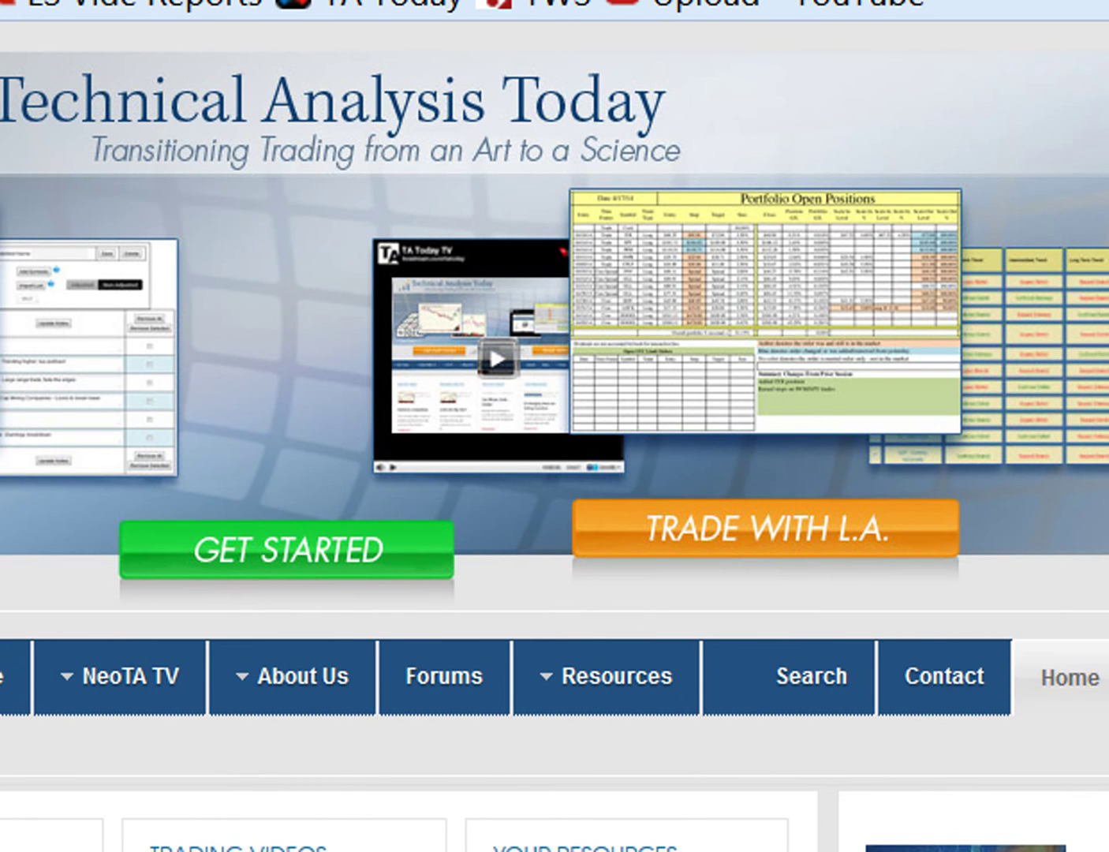
scroll(555, 453, left, 2)
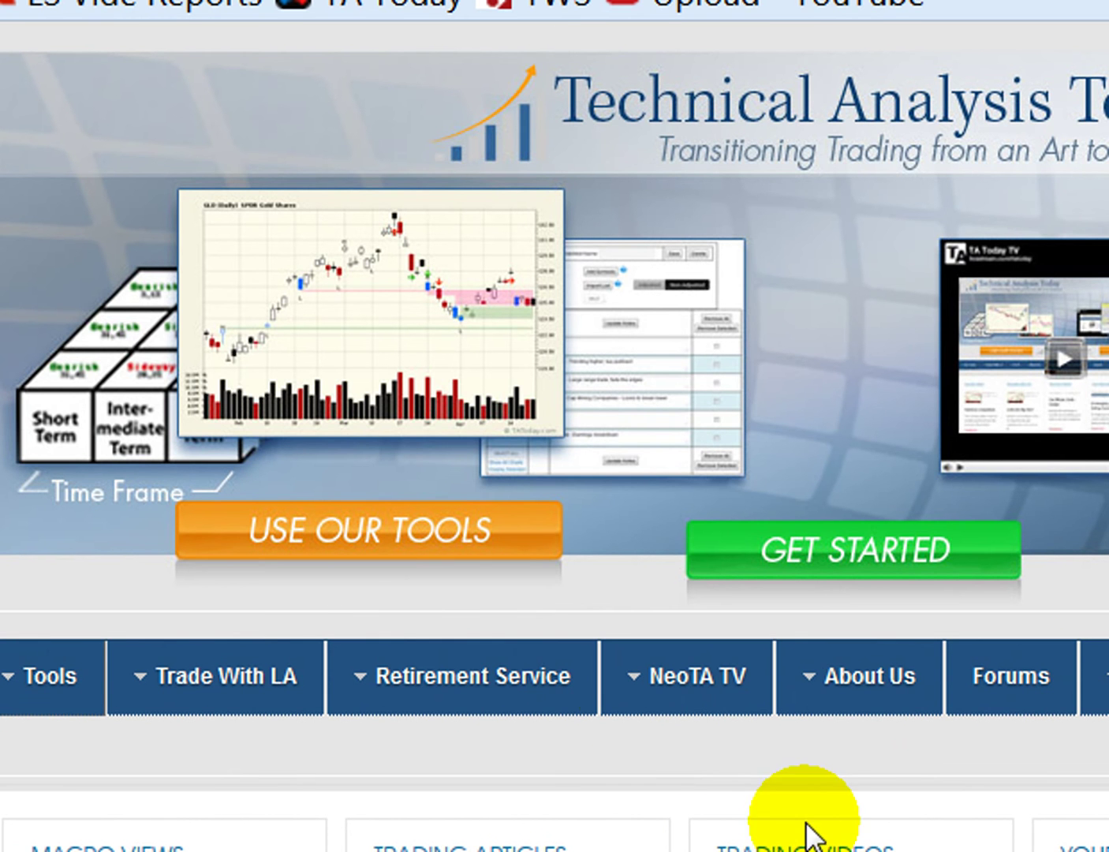
- Examine the options offered under the Tools, Trade With LA and Retirement Service sections of the site
mouse_move(356, 708)
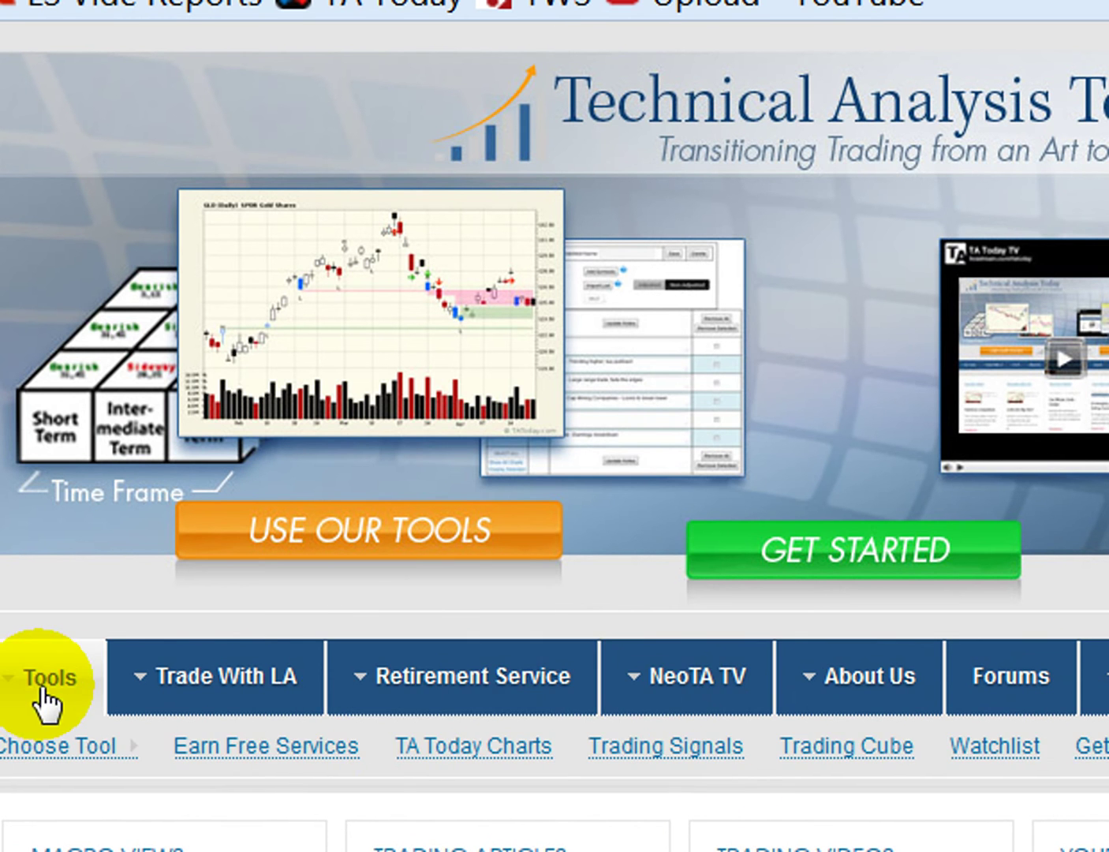
mouse_move(217, 698)
mouse_move(490, 693)
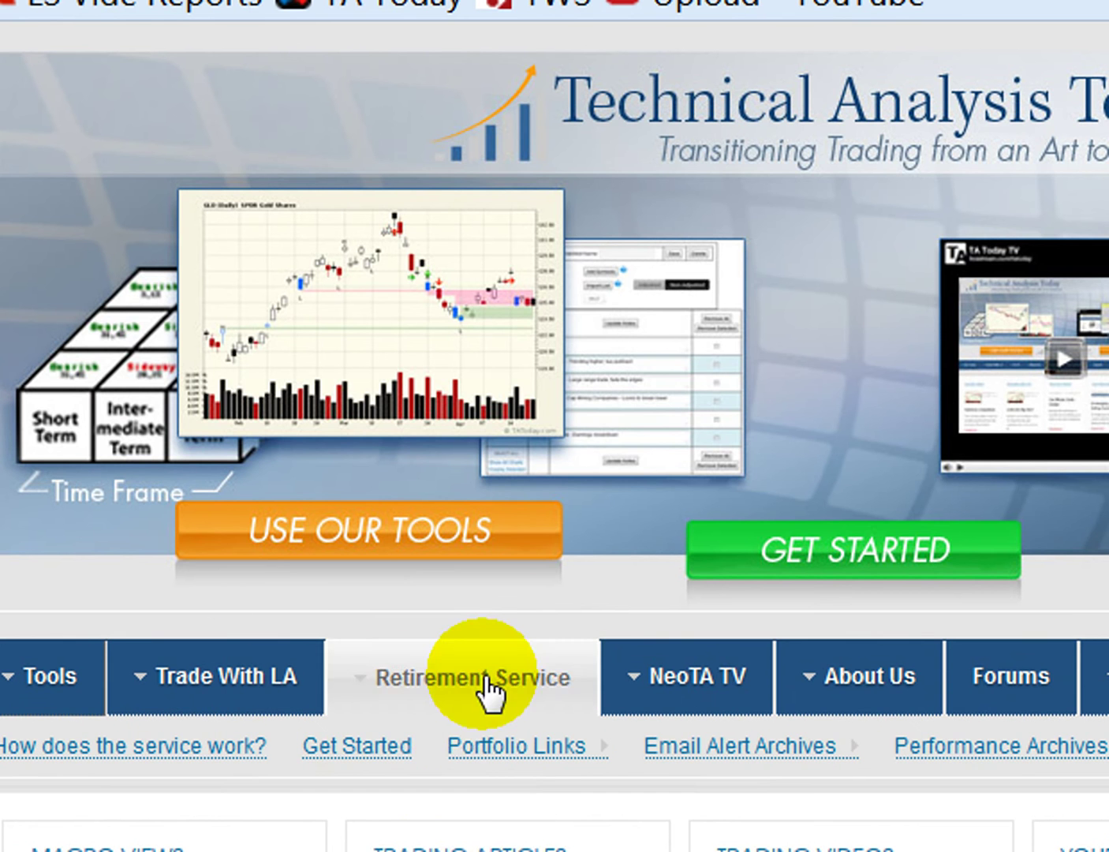
mouse_move(457, 793)
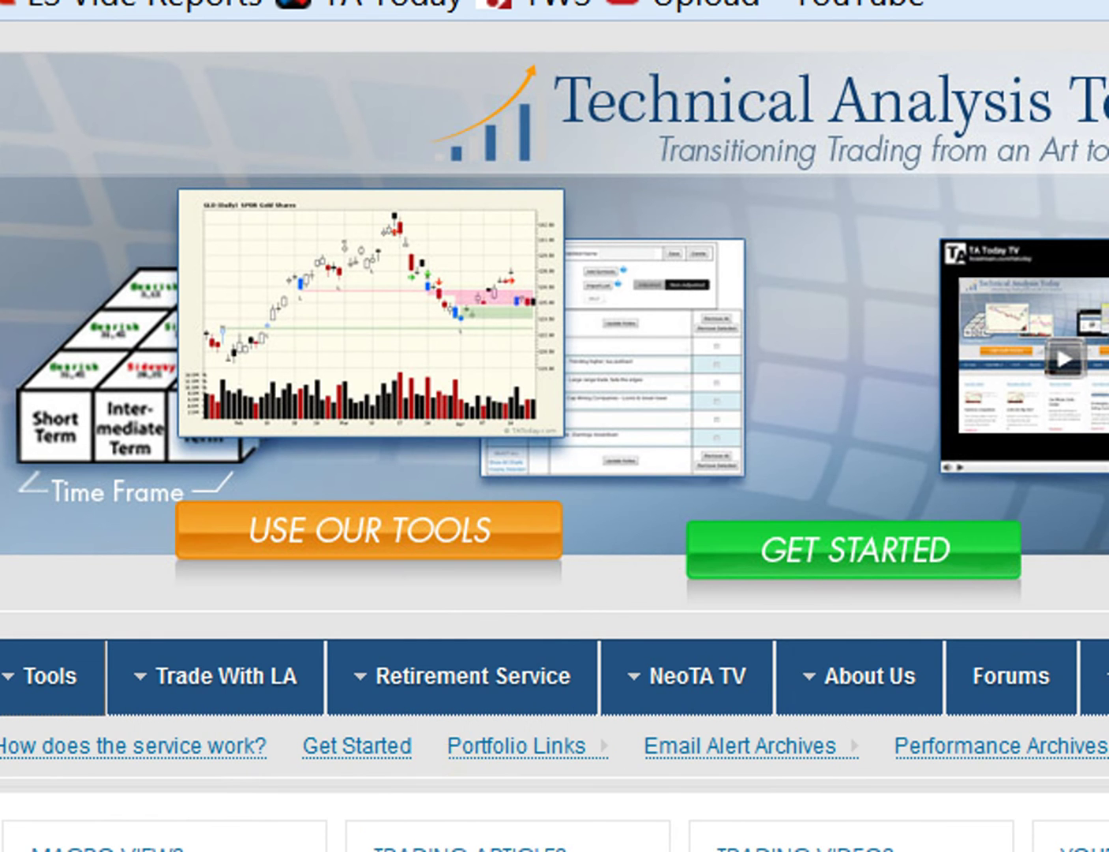
scroll(450, 742, down, 5)
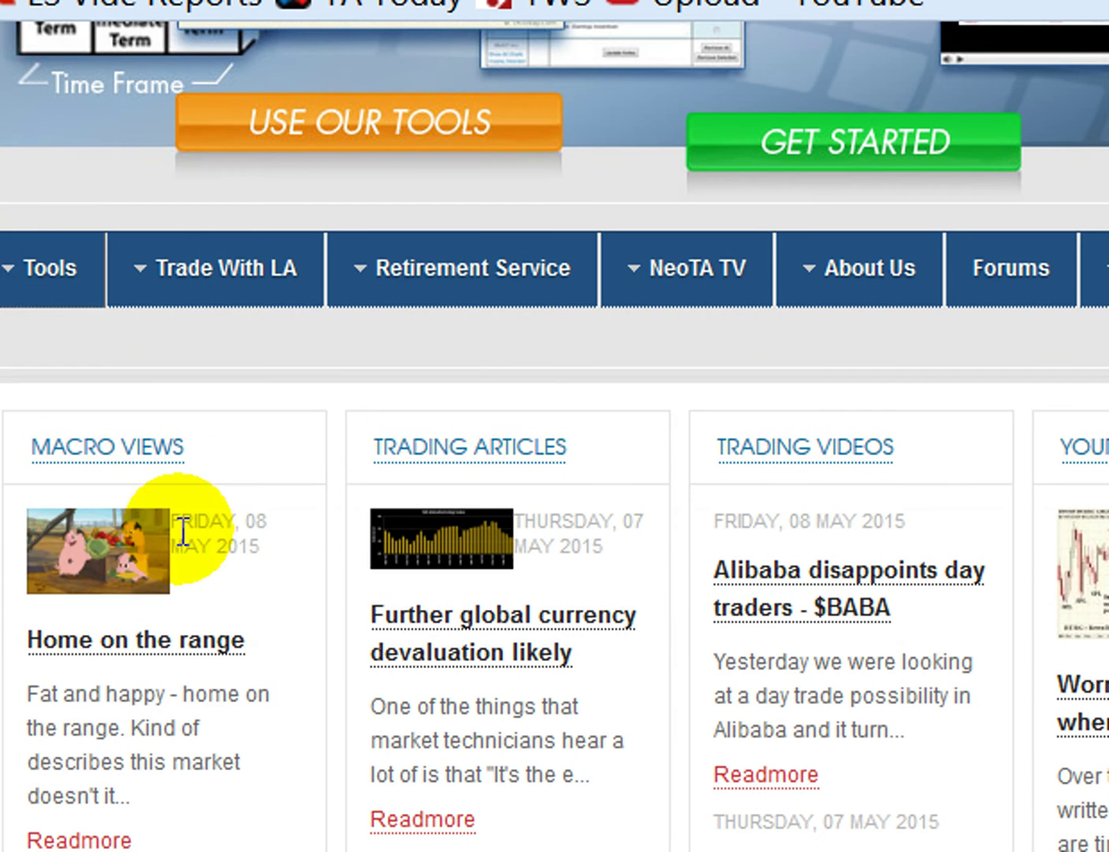
mouse_move(31, 291)
mouse_move(248, 315)
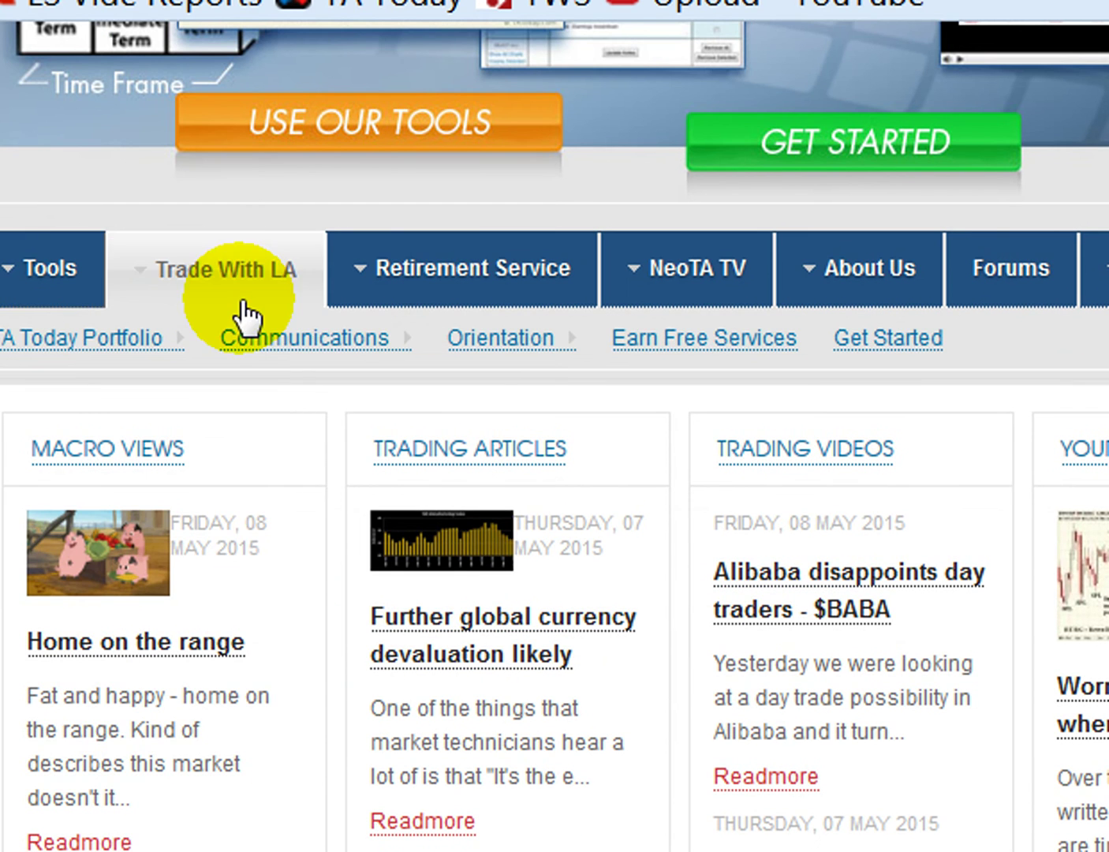
mouse_move(279, 349)
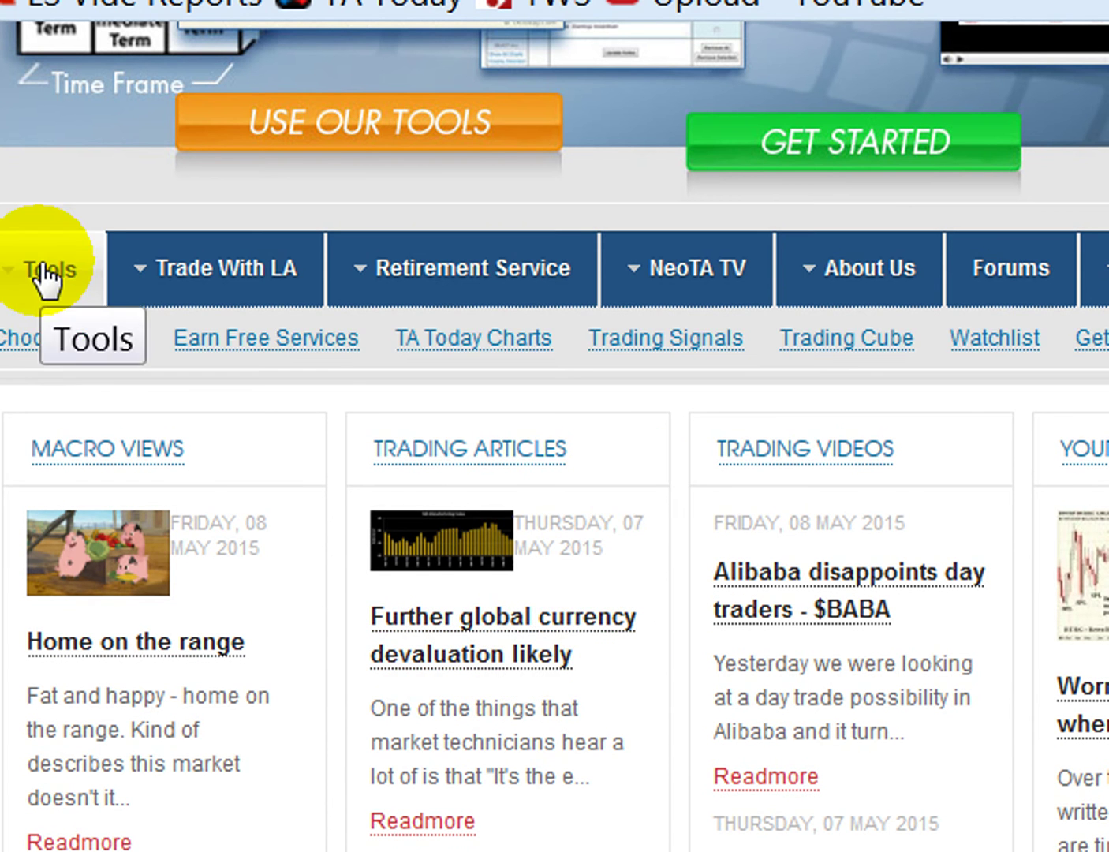
mouse_move(57, 317)
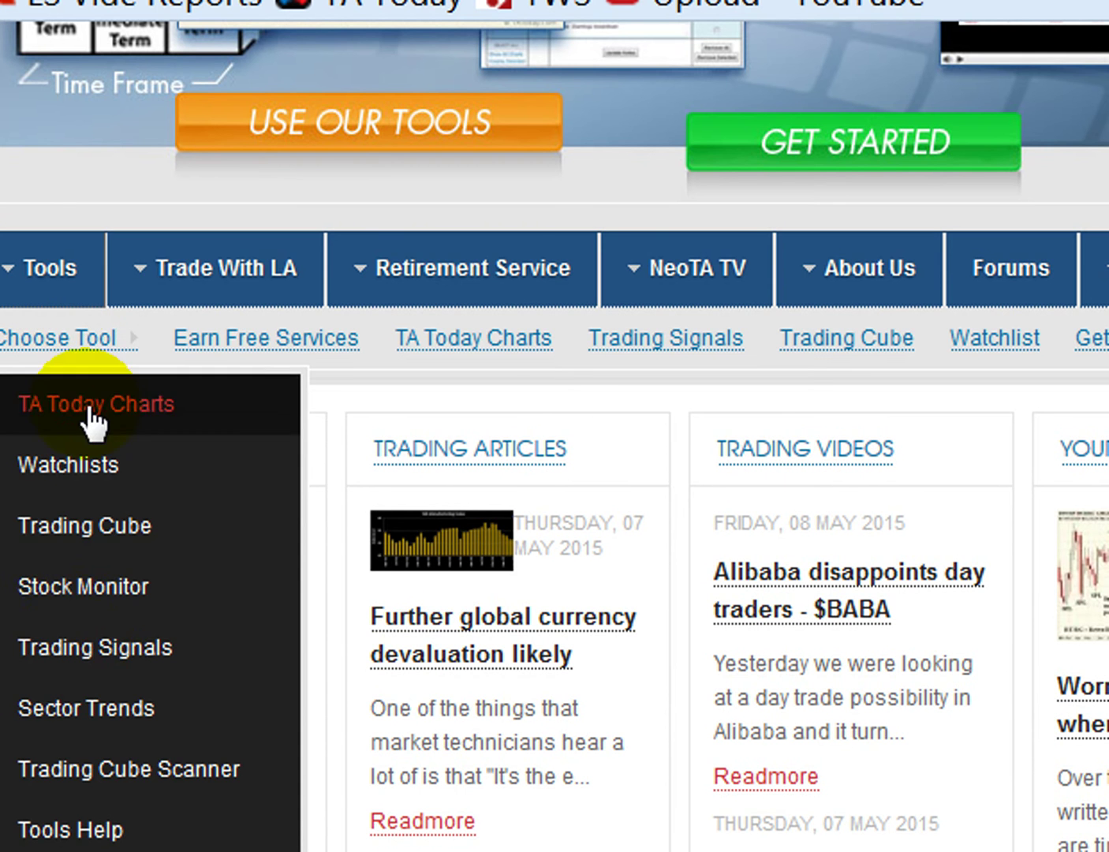
mouse_move(223, 285)
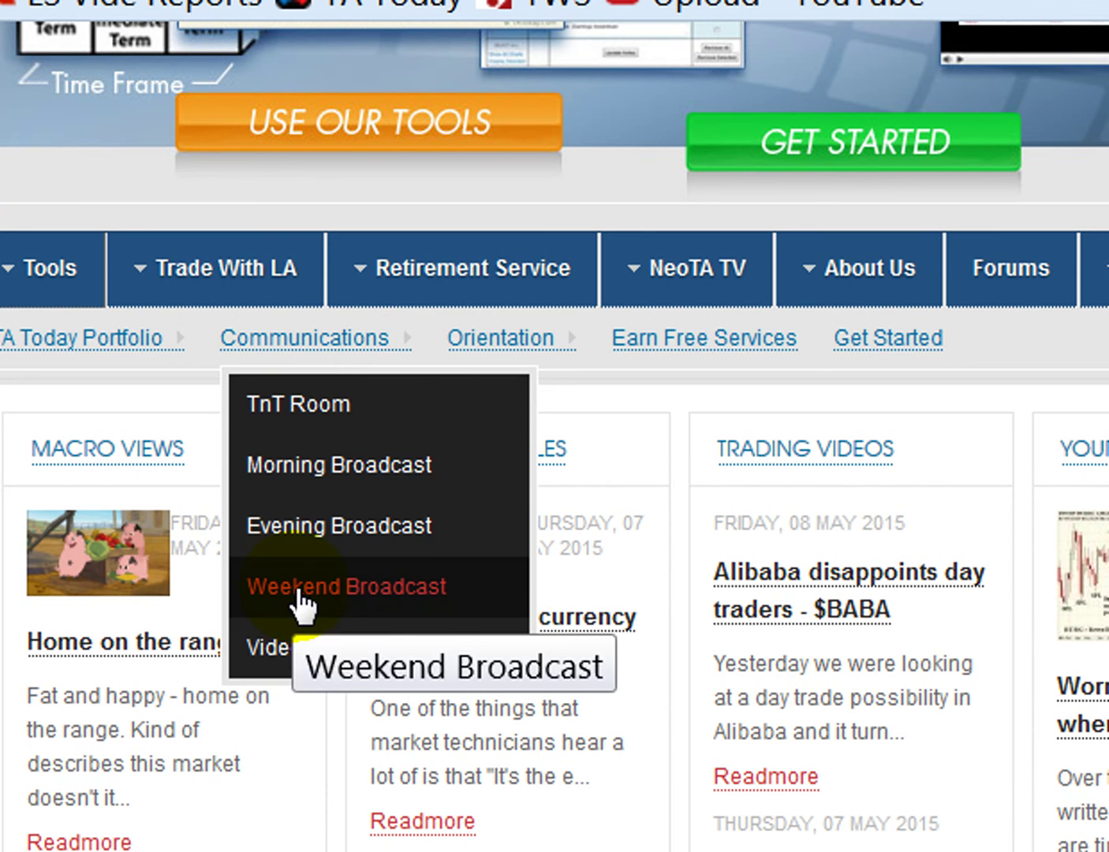
mouse_move(450, 278)
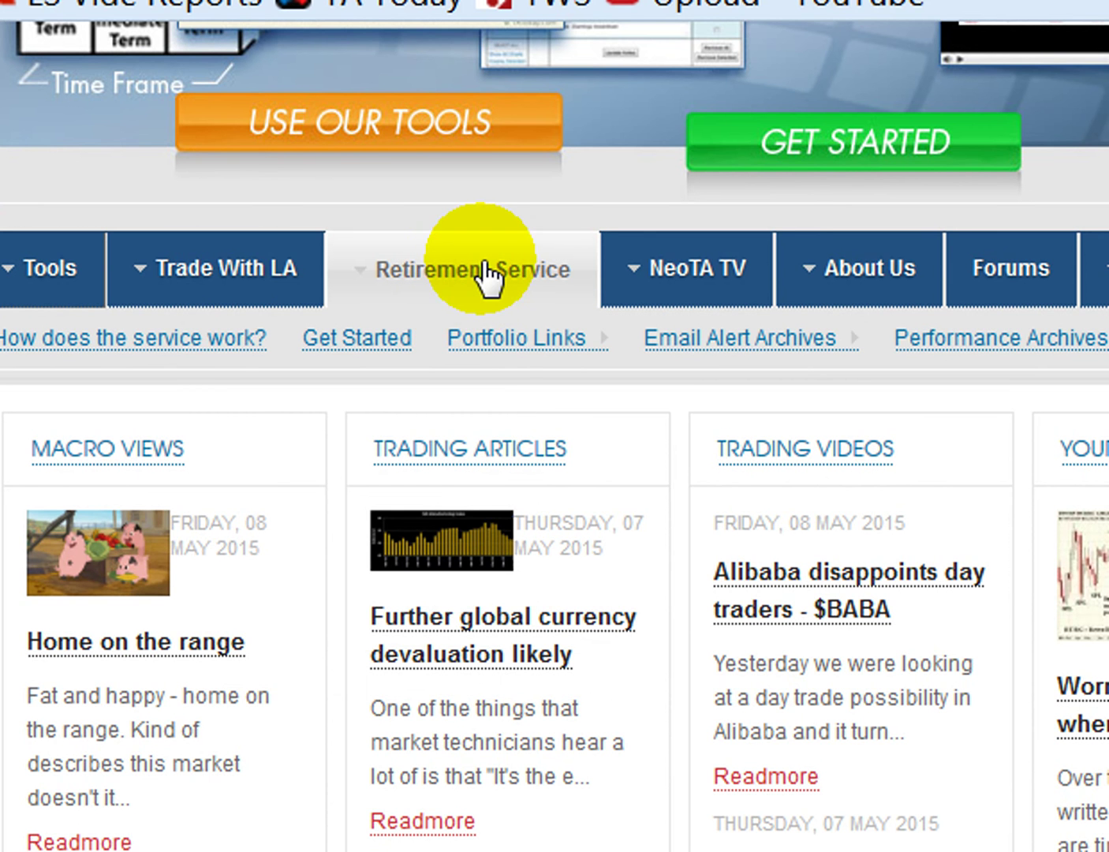
- Open the Tools Help page and look through its help subcategories and the list of available tools
mouse_move(187, 280)
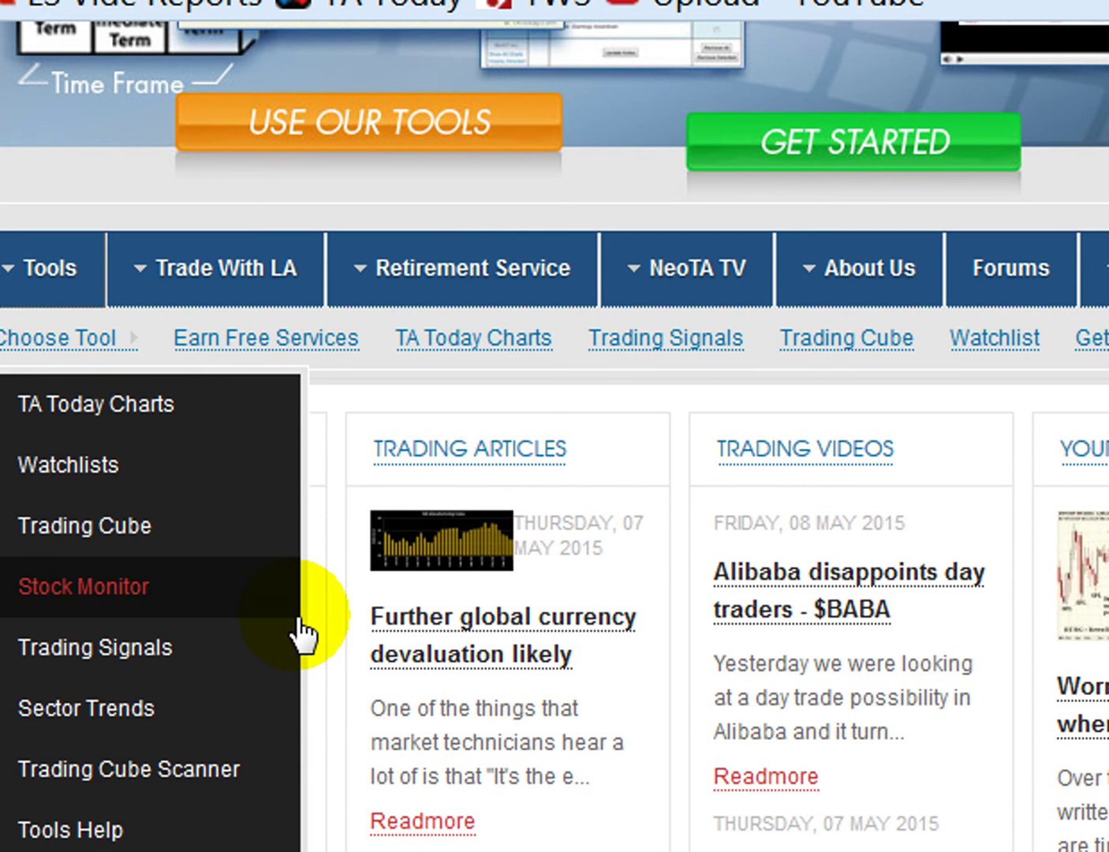
scroll(311, 619, down, 10)
scroll(321, 570, up, 4)
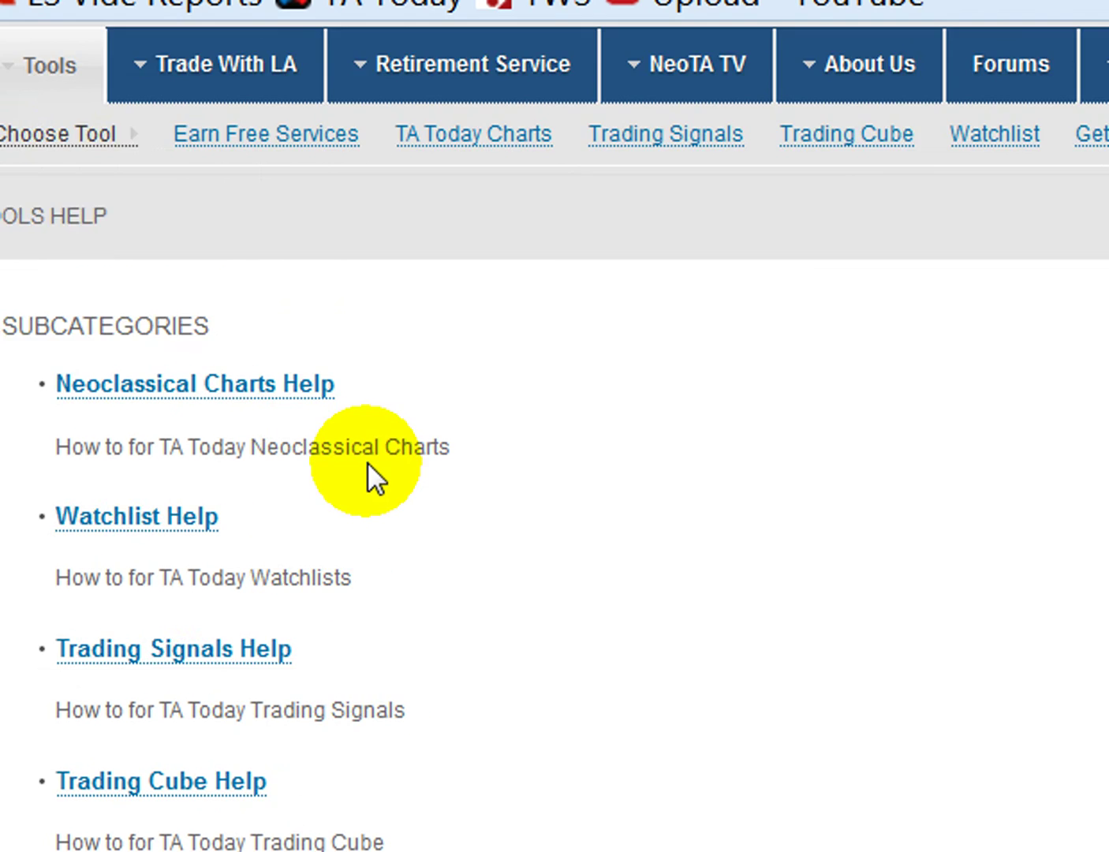
mouse_move(57, 141)
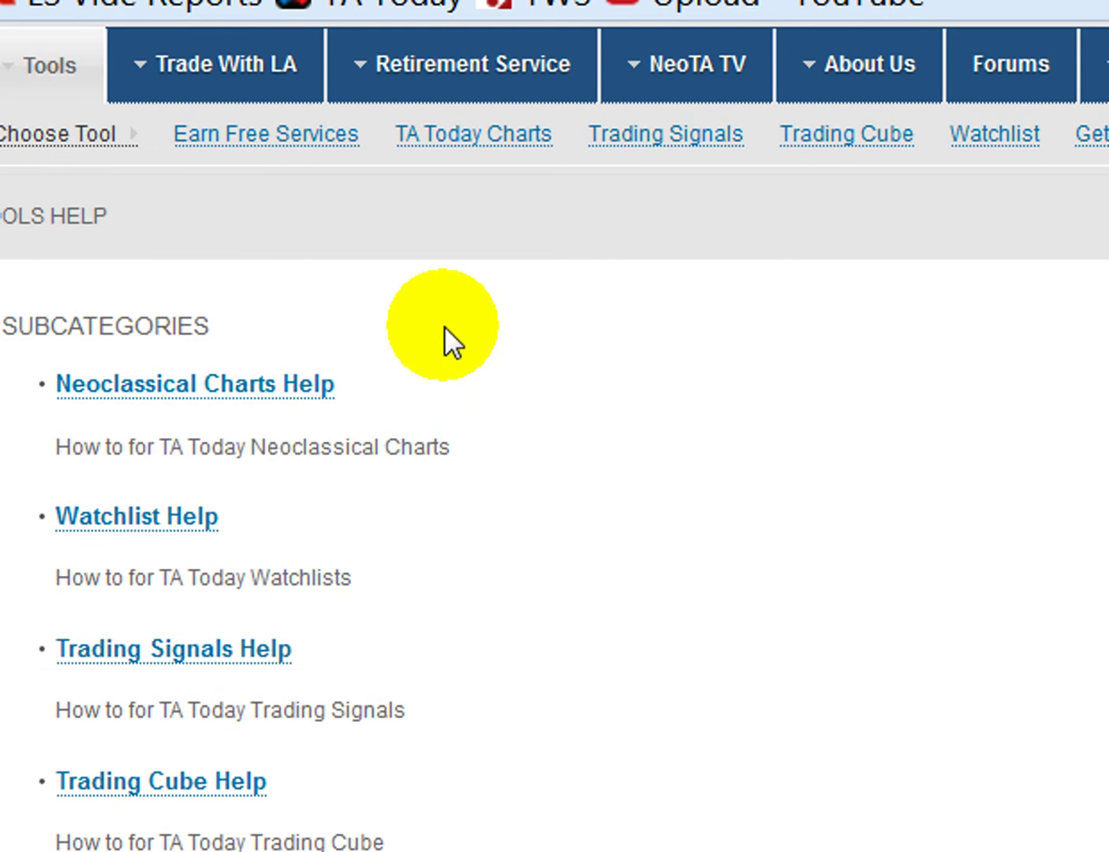
scroll(445, 326, down, 3)
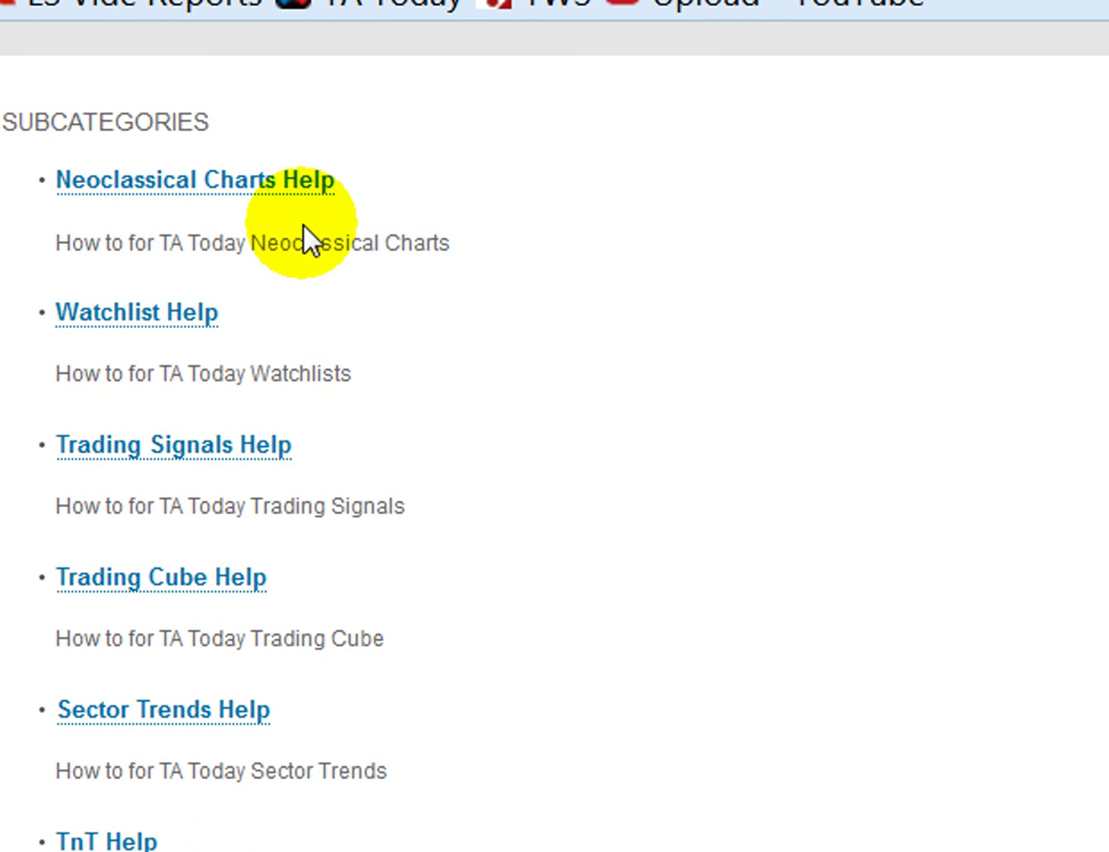
scroll(300, 284, up, 8)
mouse_move(55, 511)
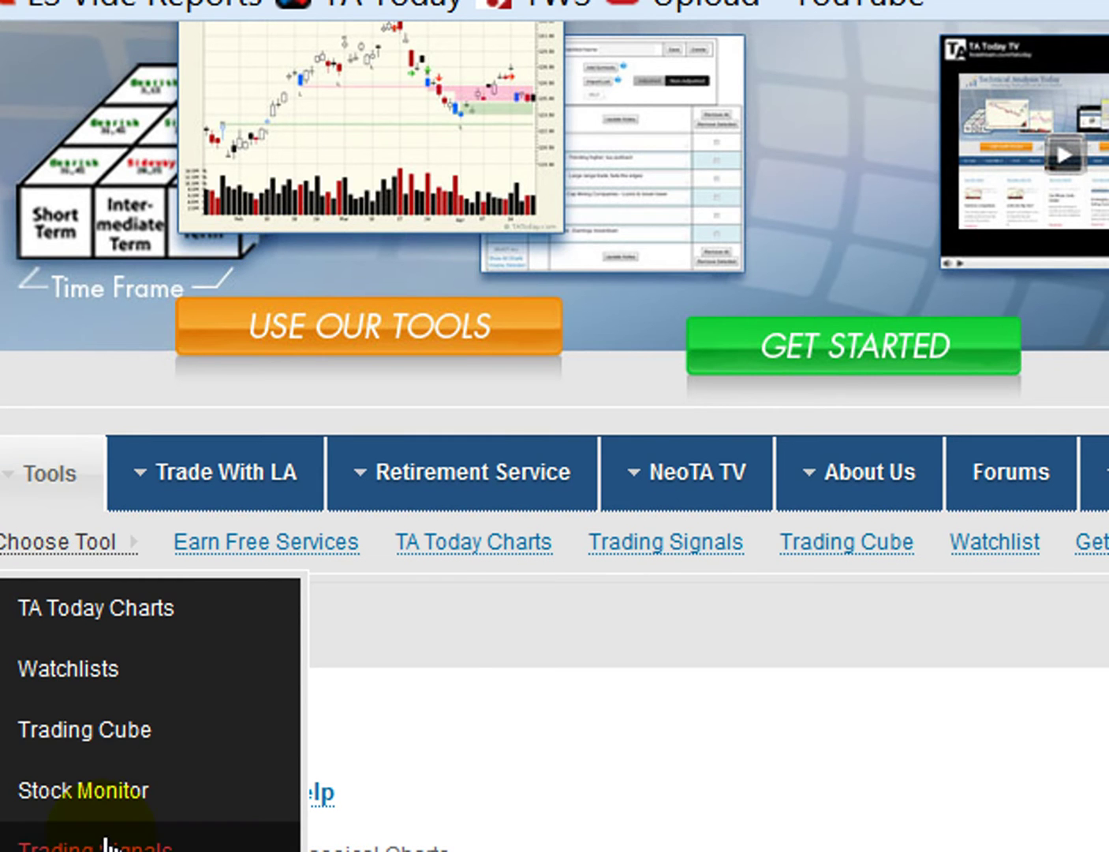
scroll(559, 445, down, 6)
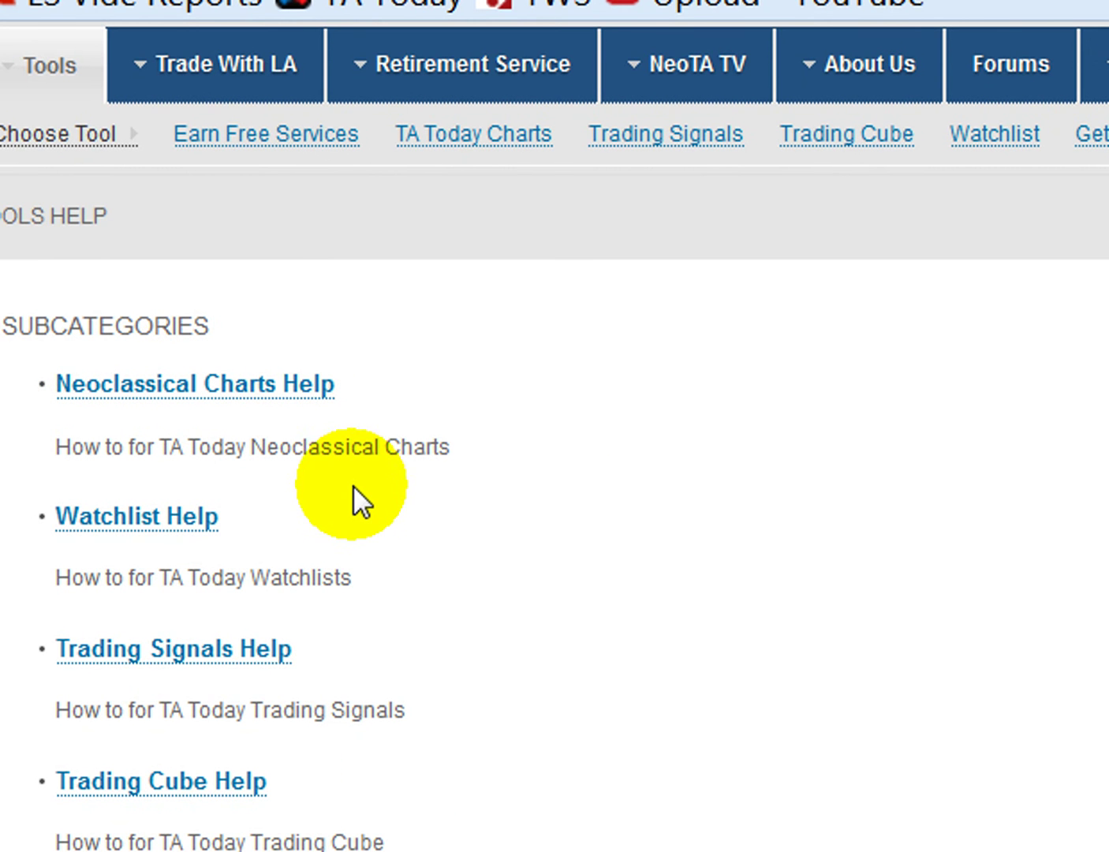
- Open the Neoclassical Charts Help category and look through its articles on TA Charts
click(287, 385)
scroll(544, 446, down, 5)
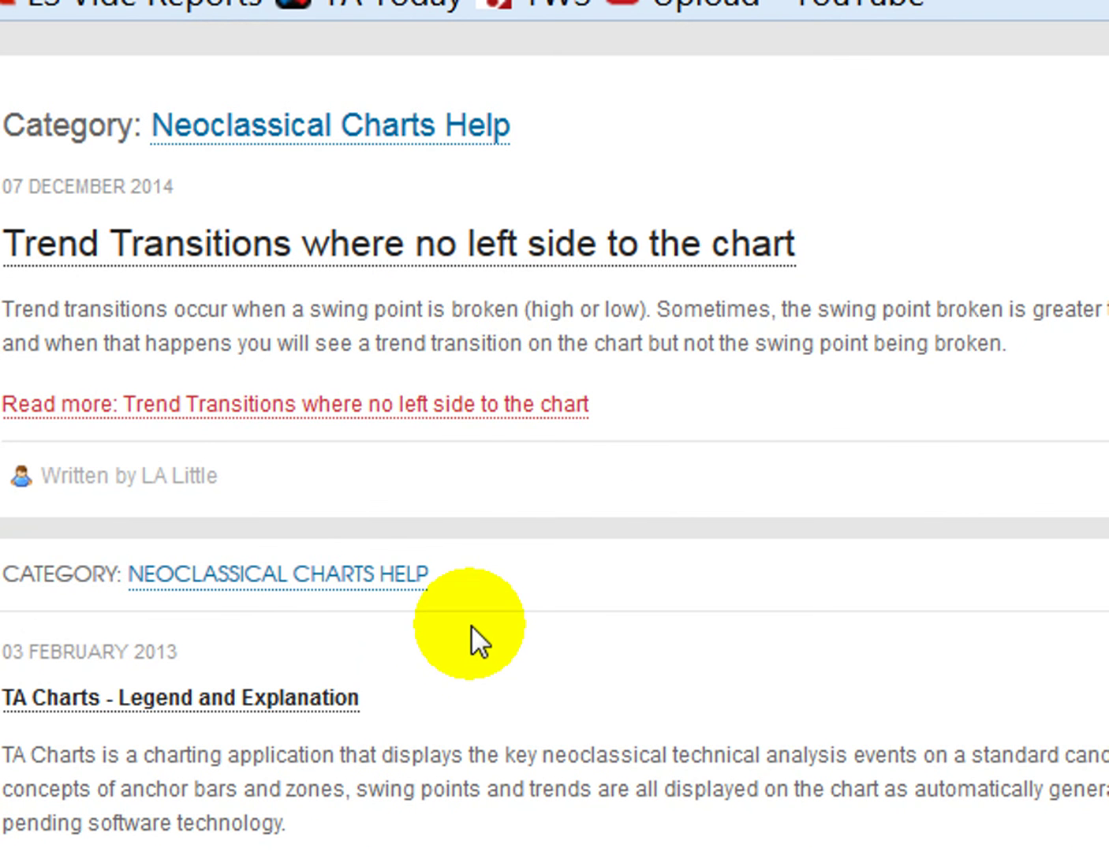
scroll(432, 465, down, 8)
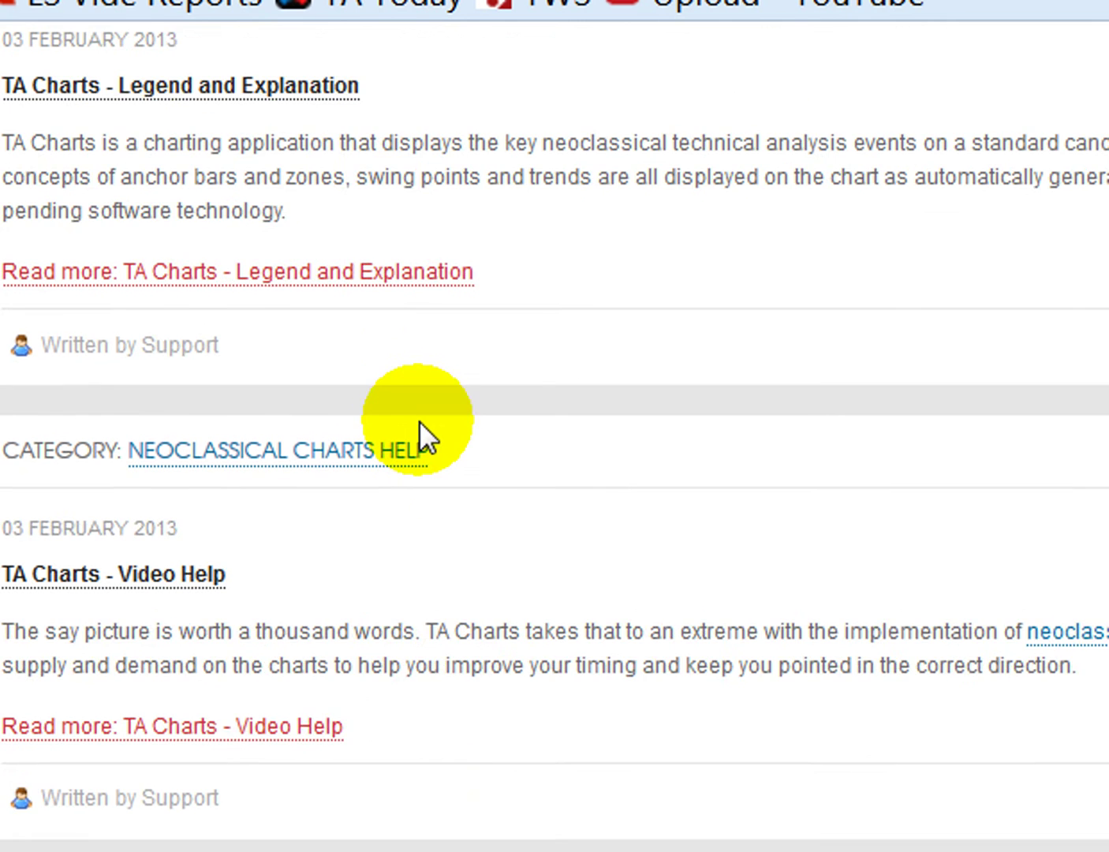
scroll(421, 438, up, 5)
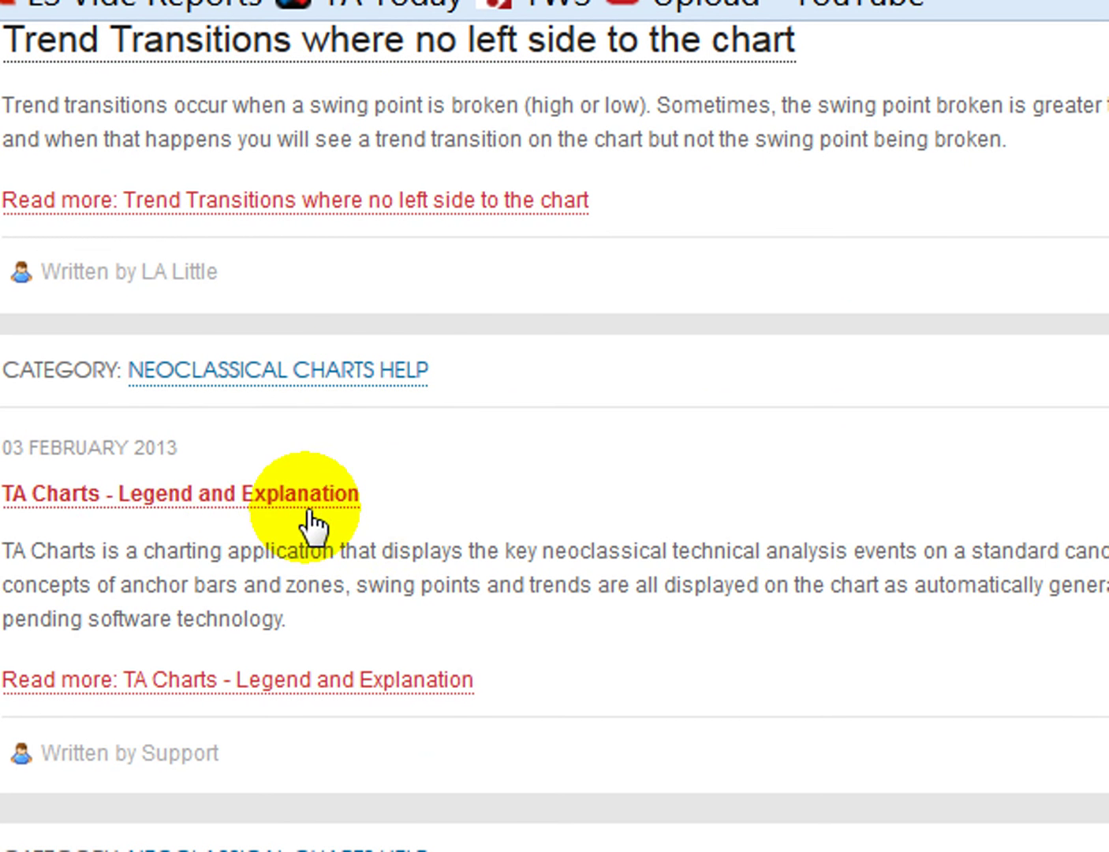
scroll(314, 525, up, 3)
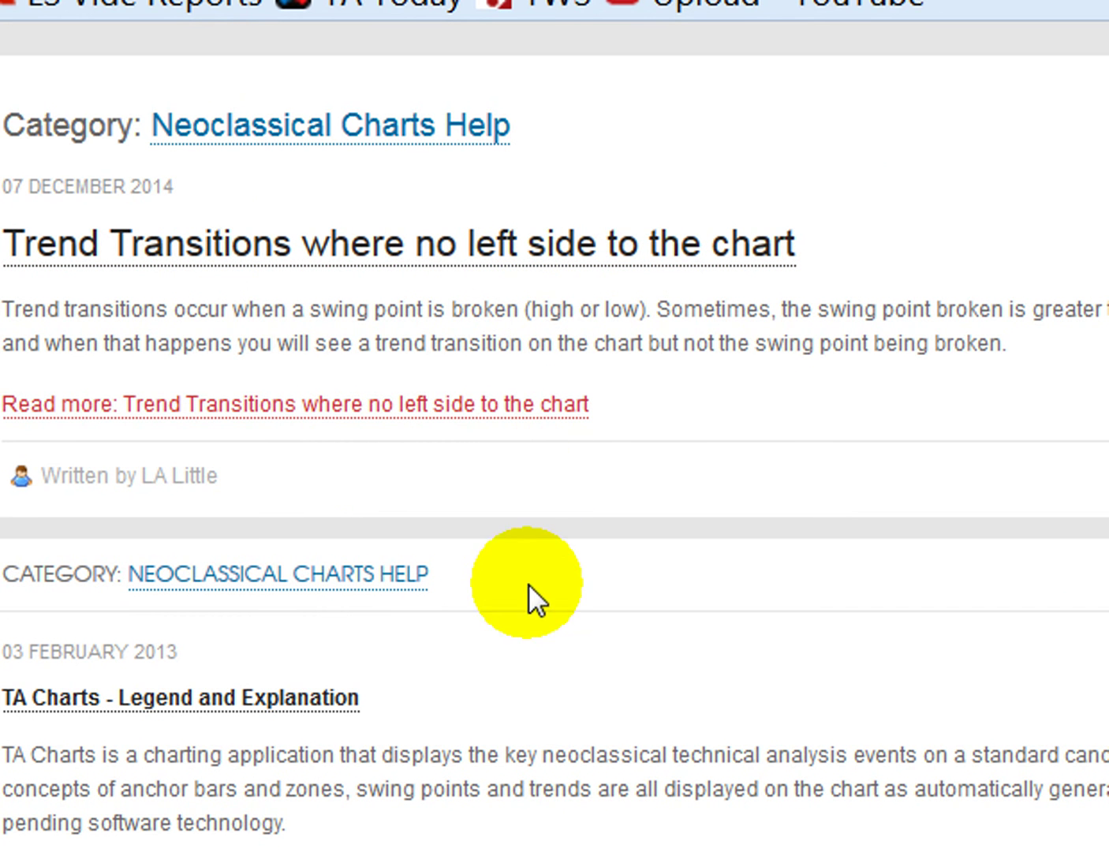
scroll(537, 436, down, 8)
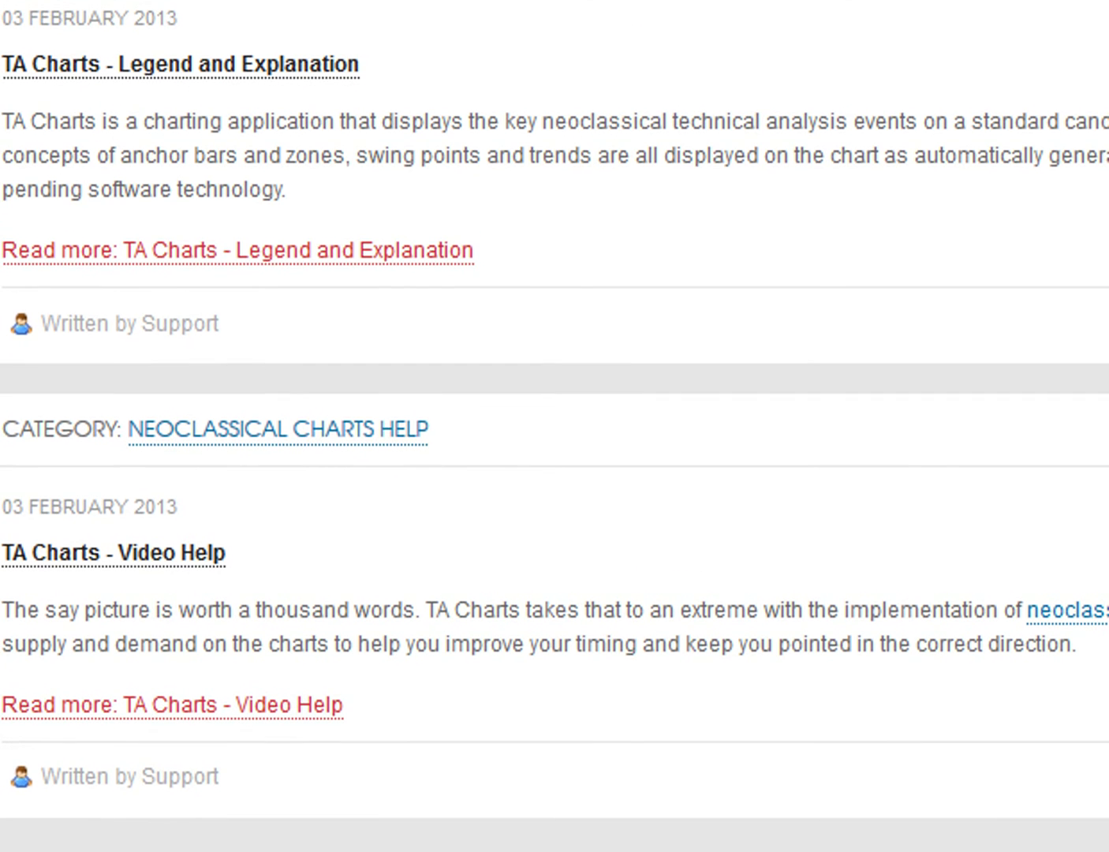
scroll(555, 427, up, 15)
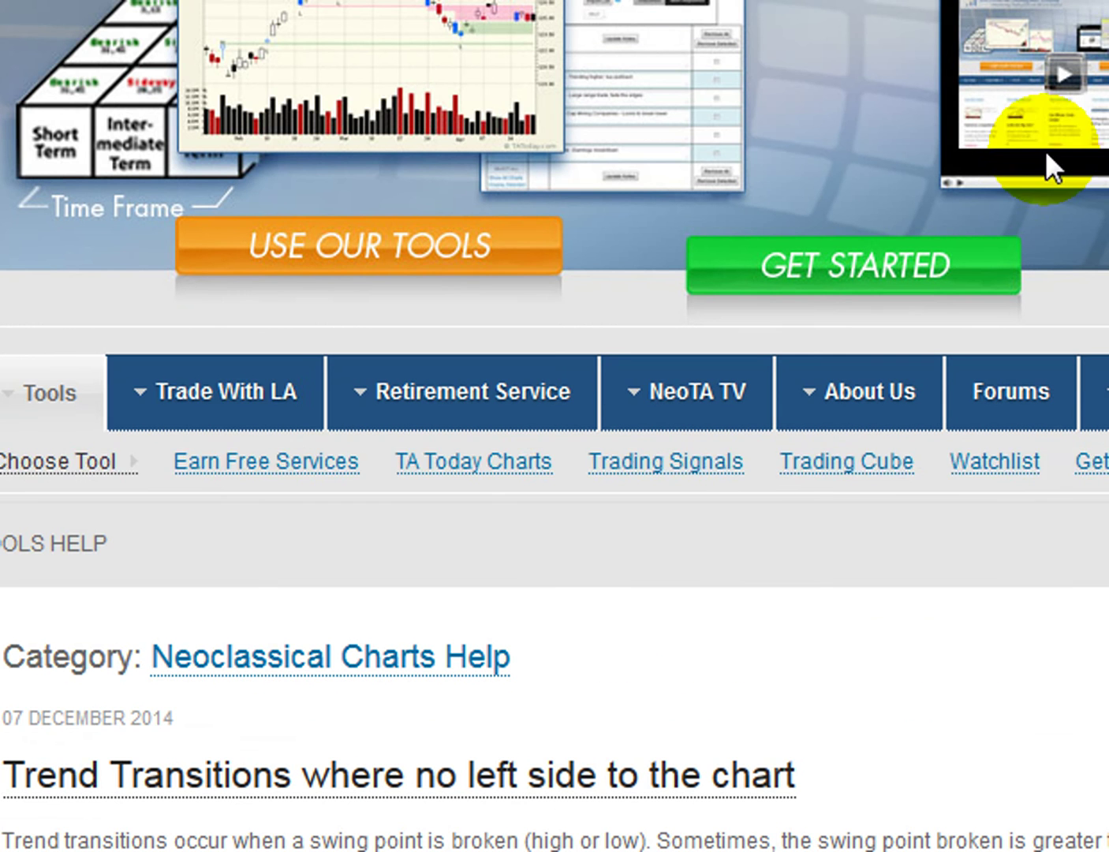
- Open the TA Today Charts tool and display the daily chart for the stock symbol aa
mouse_move(63, 464)
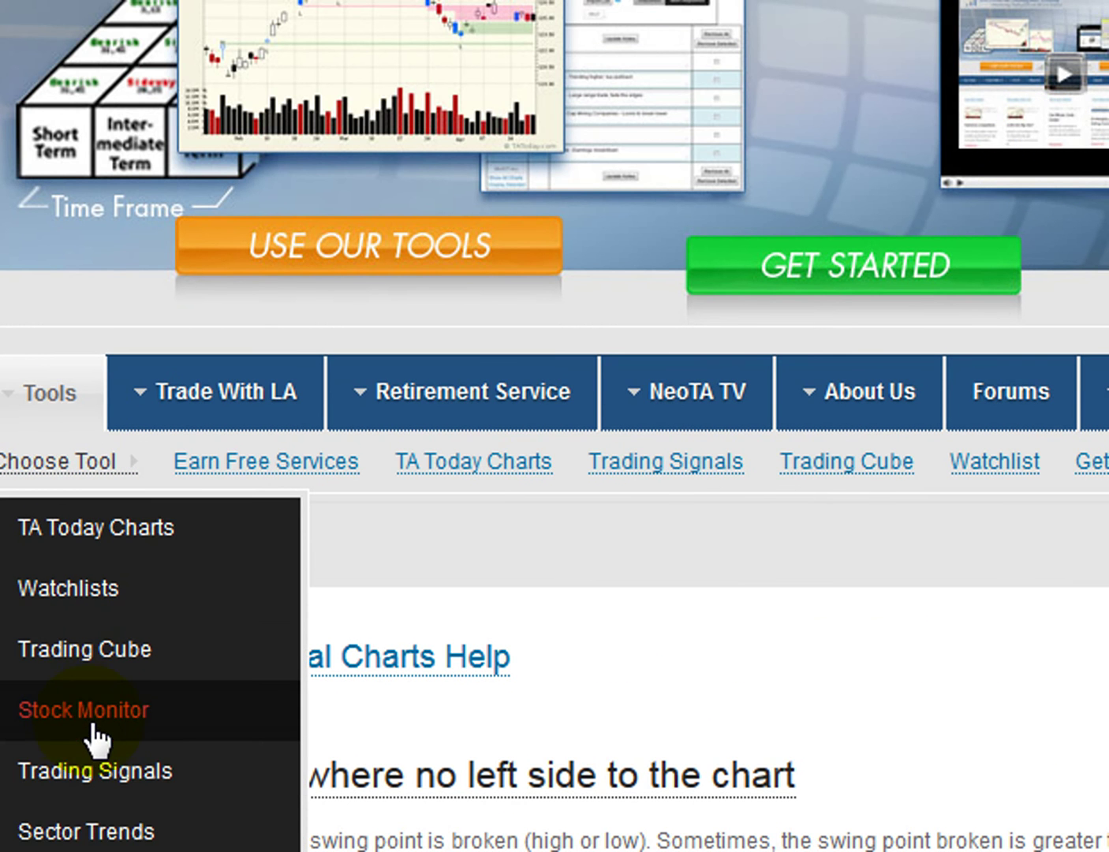
scroll(92, 726, down, 2)
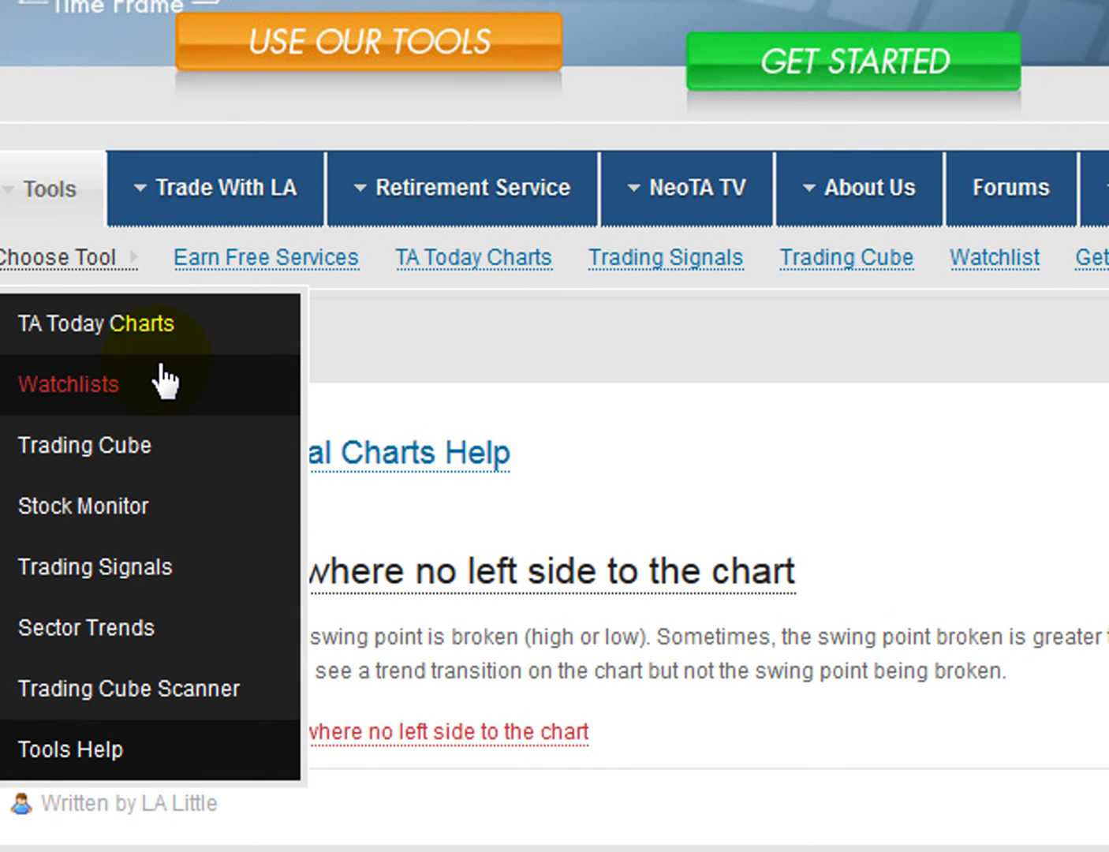
click(211, 386)
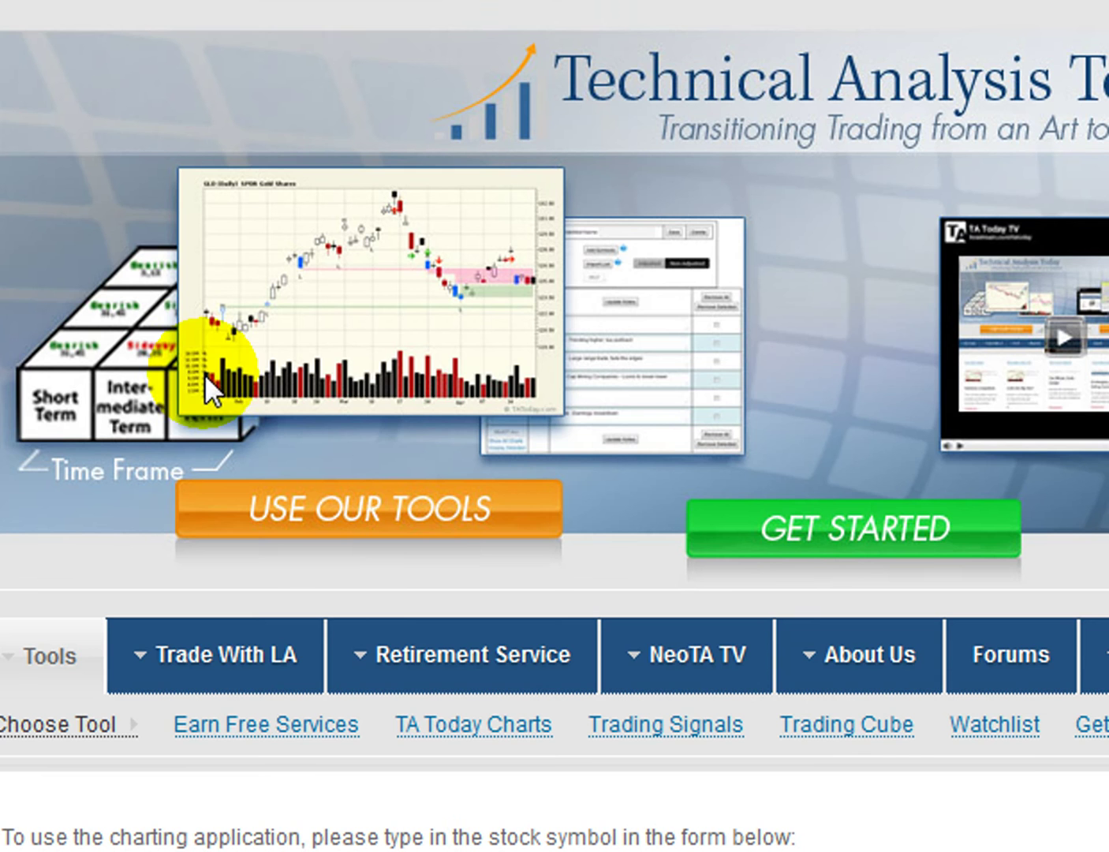
scroll(410, 551, down, 5)
click(140, 534)
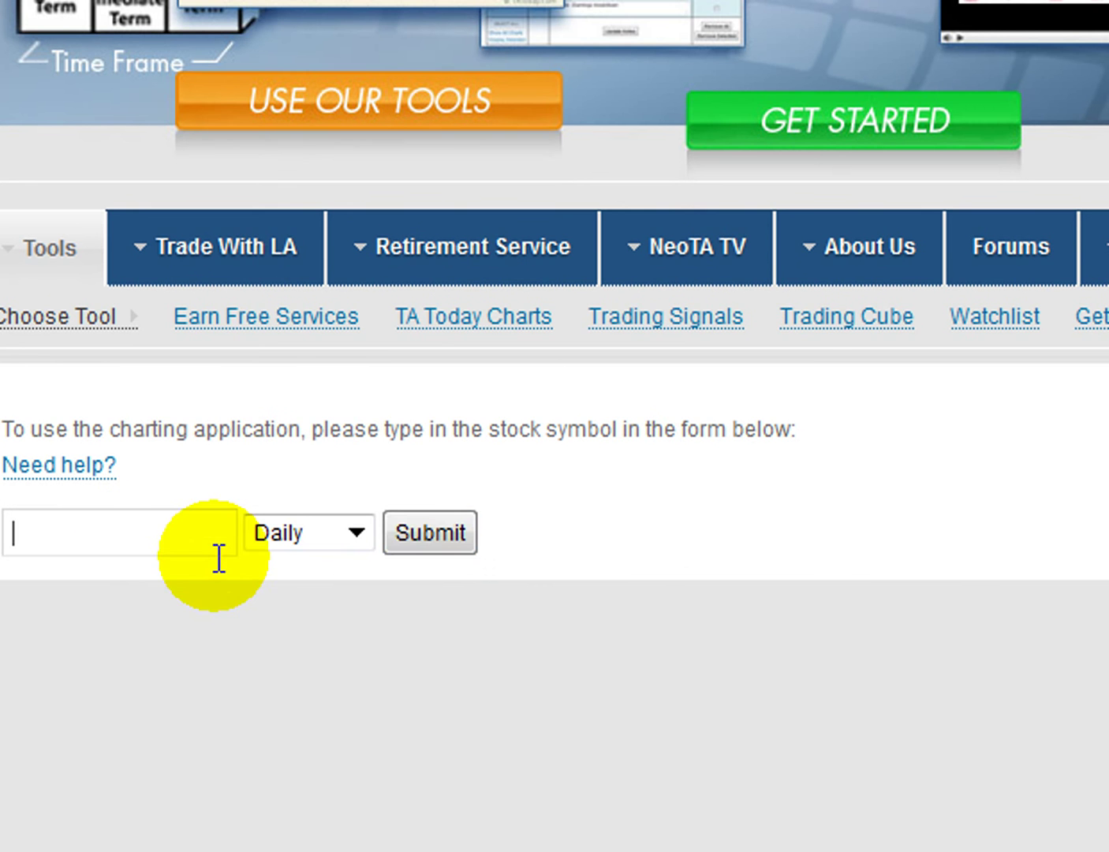
text(aa)
click(445, 526)
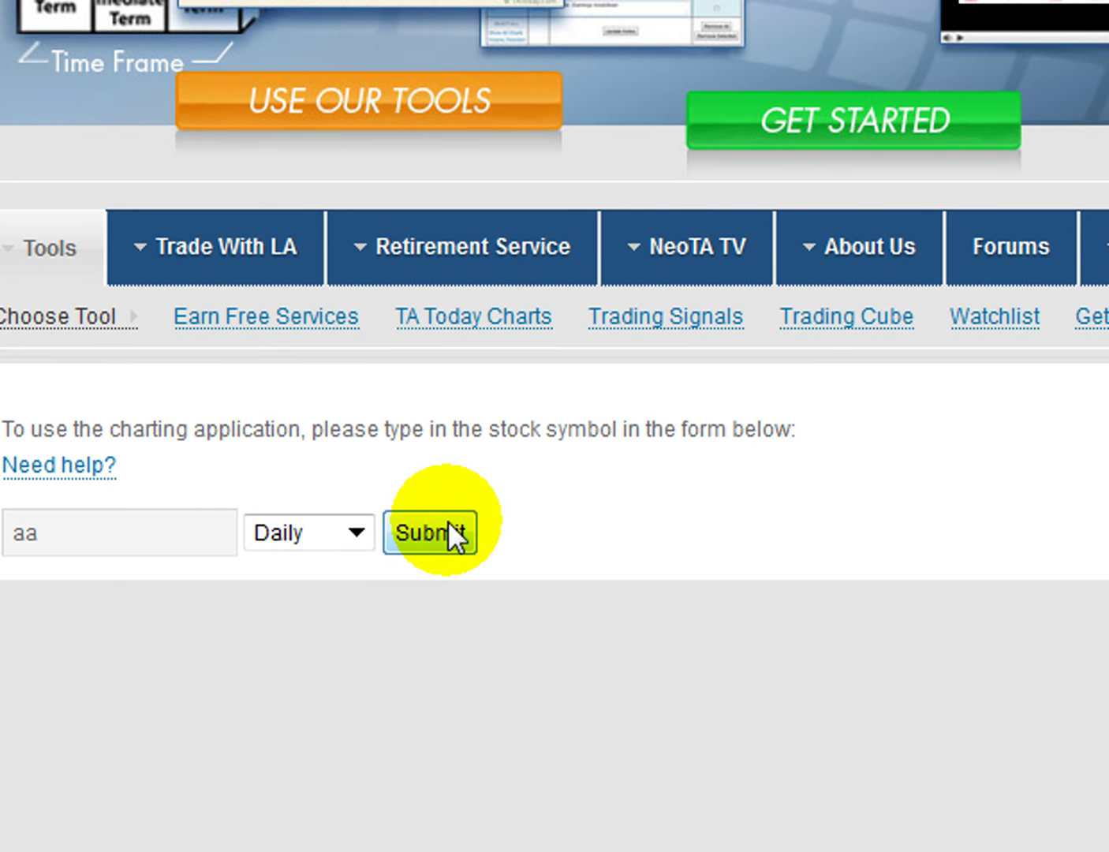
- Examine the daily AA chart and redisplay the stock with the Weekly time frame
scroll(453, 529, down, 5)
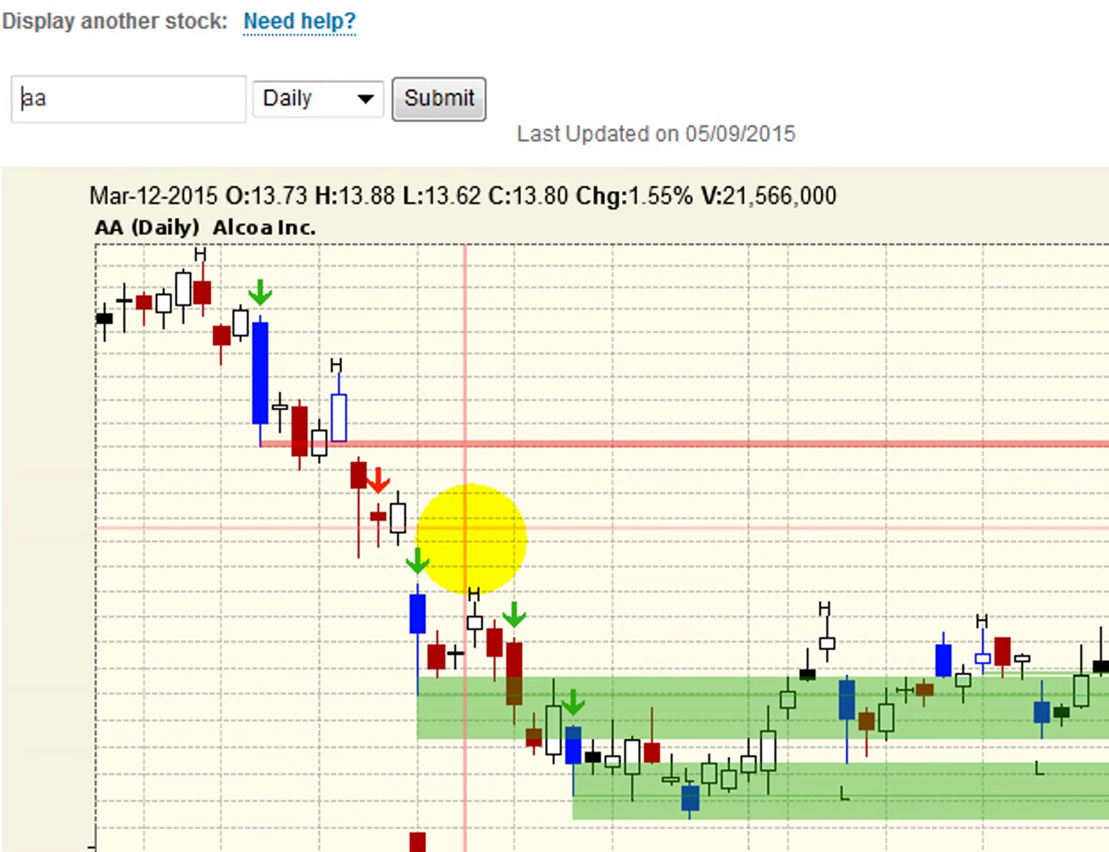
scroll(470, 539, down, 2)
scroll(502, 593, up, 5)
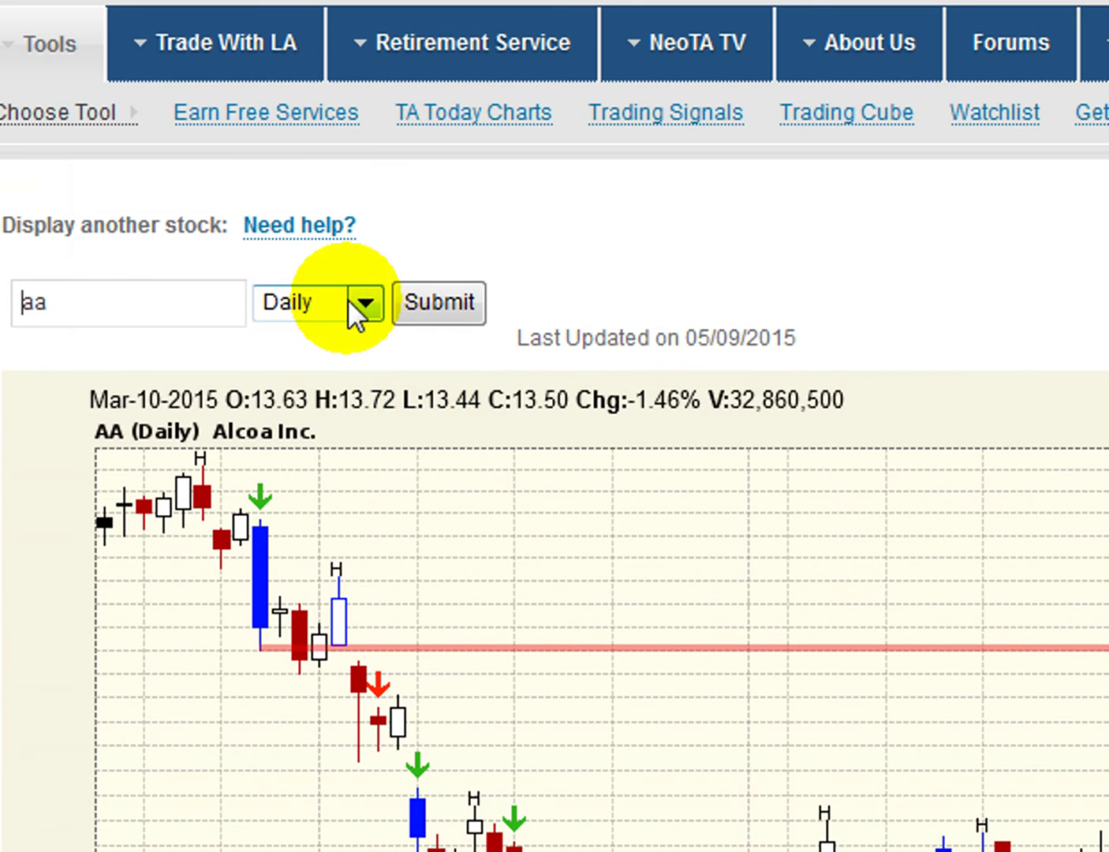
scroll(448, 502, down, 5)
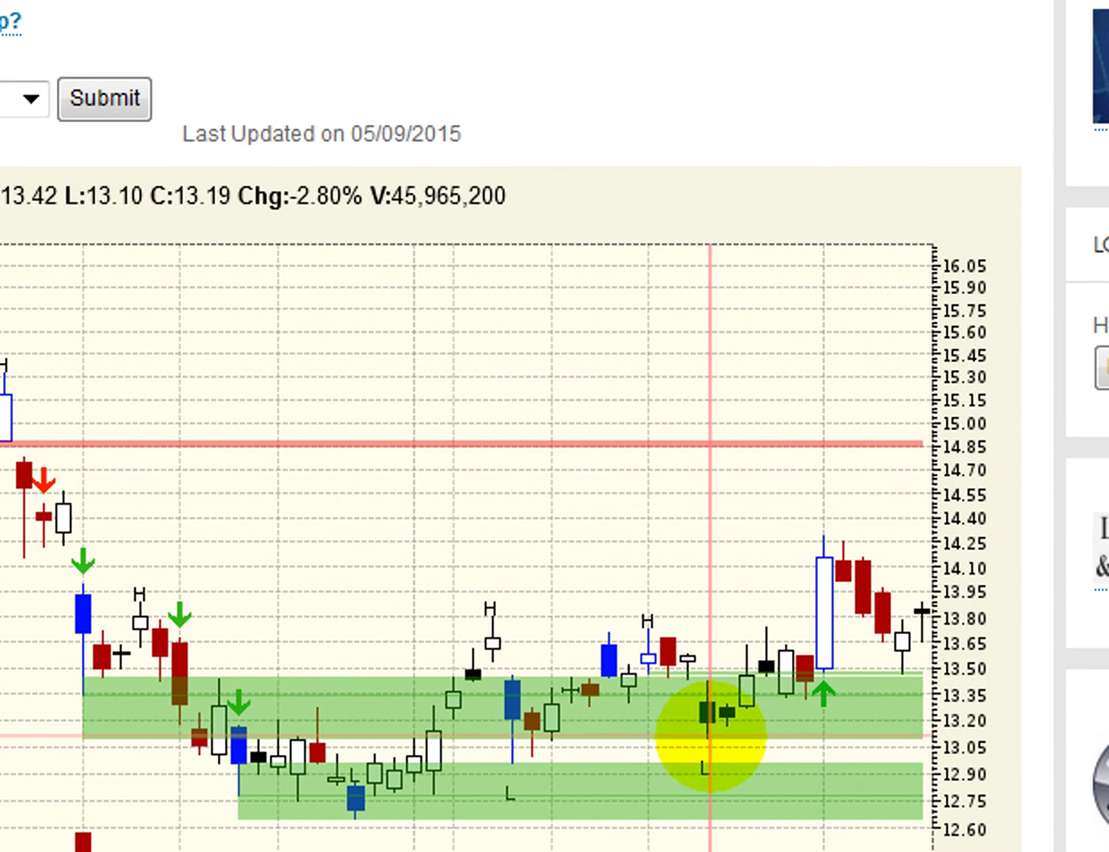
scroll(769, 737, down, 3)
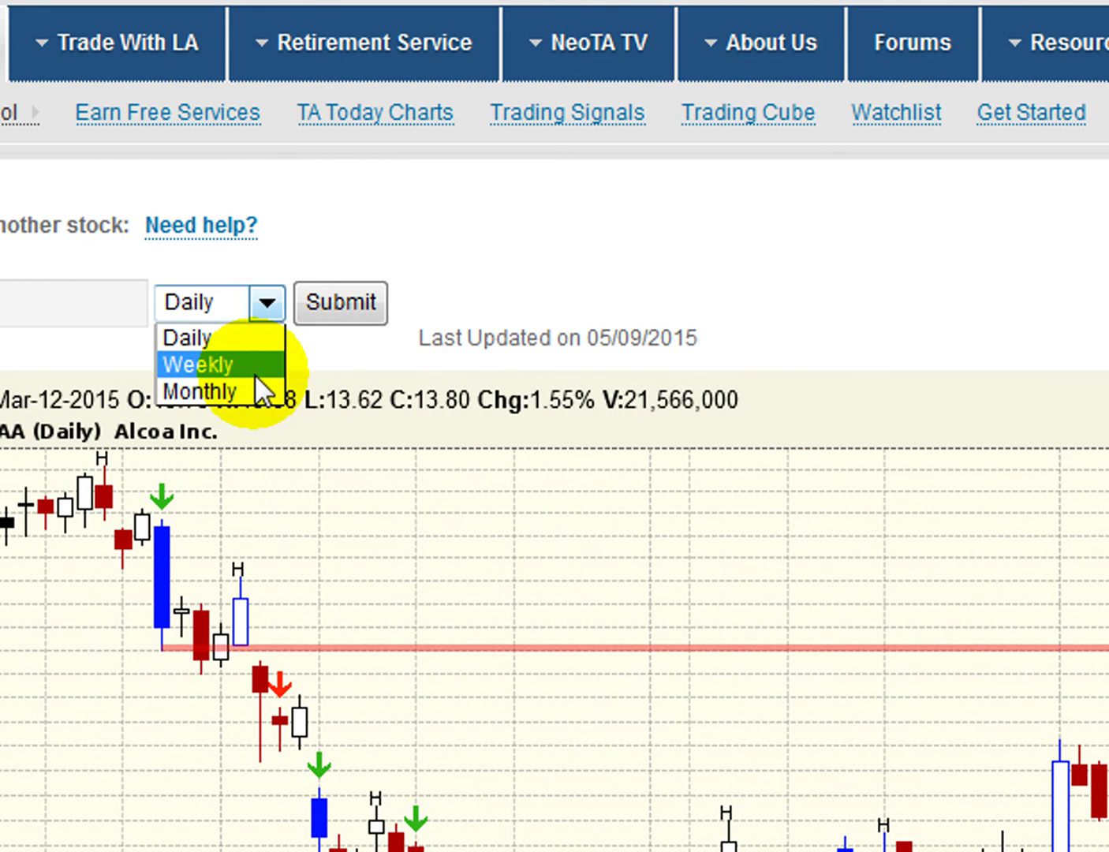
click(250, 358)
click(339, 302)
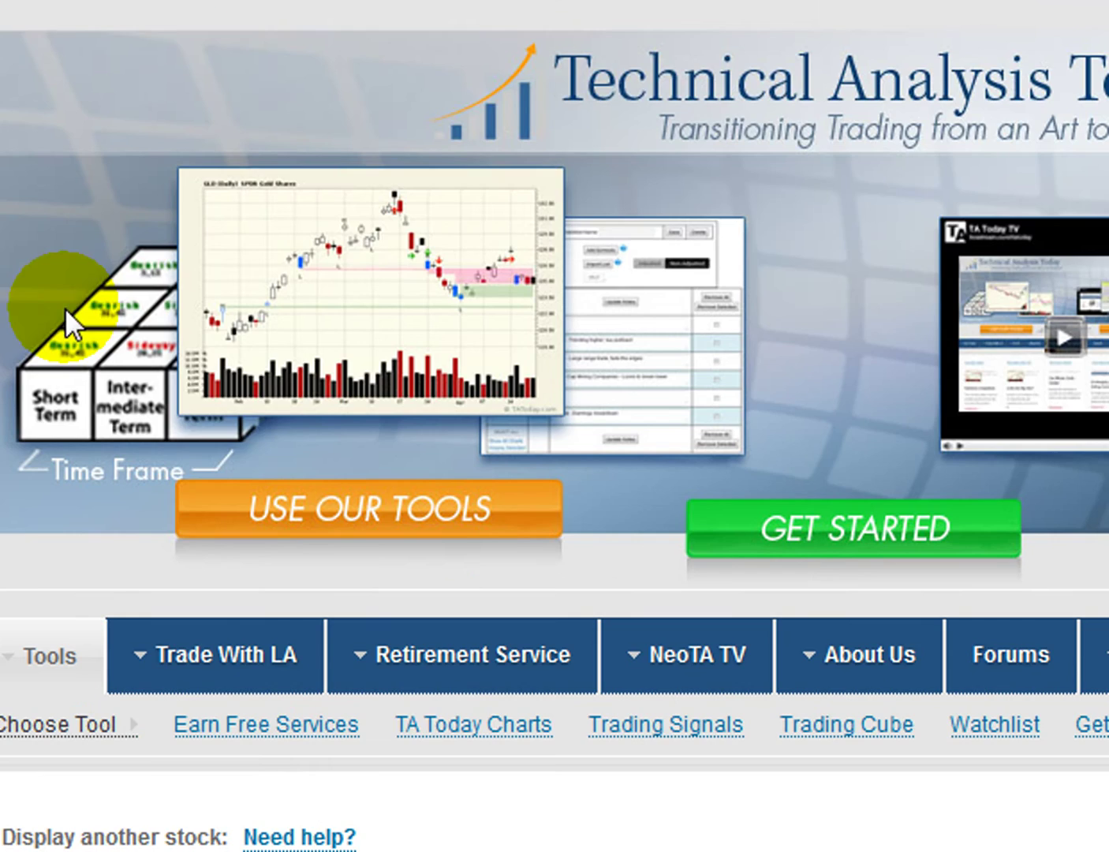
- Look over the weekly AA chart and open the Watchlists tool
mouse_move(119, 737)
scroll(127, 717, down, 10)
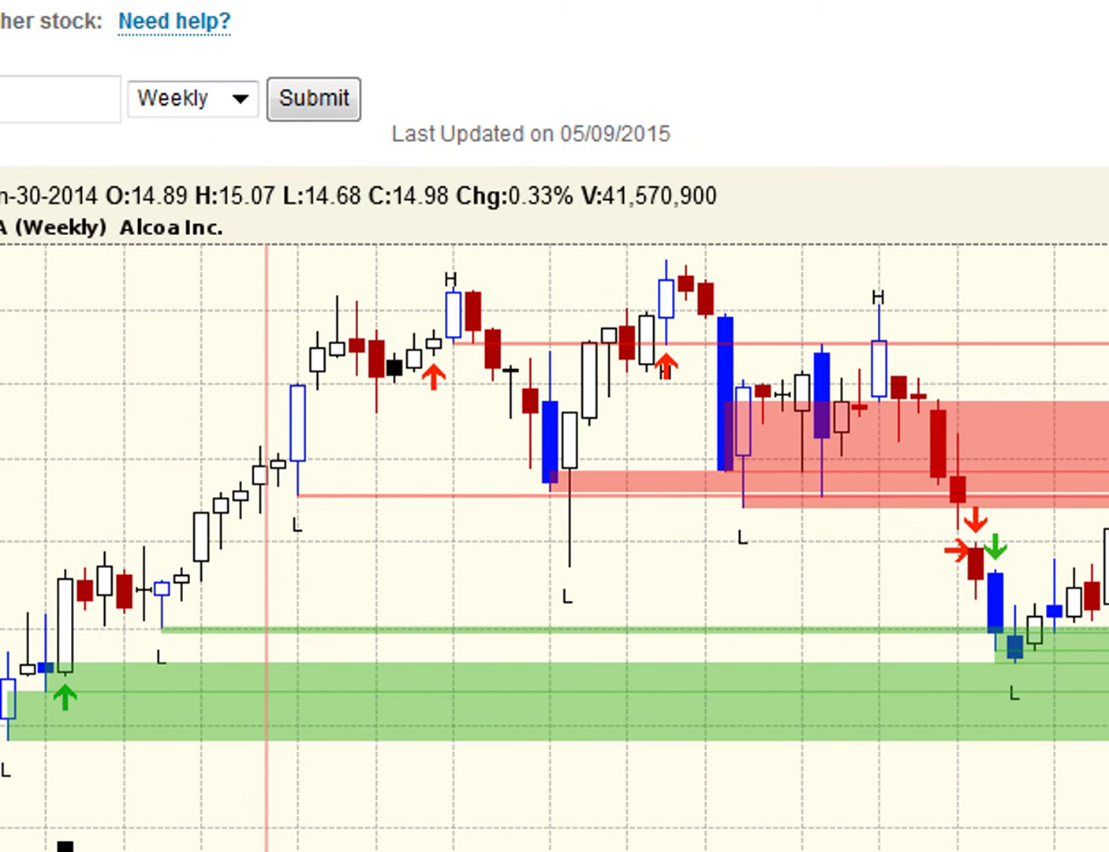
scroll(226, 757, up, 5)
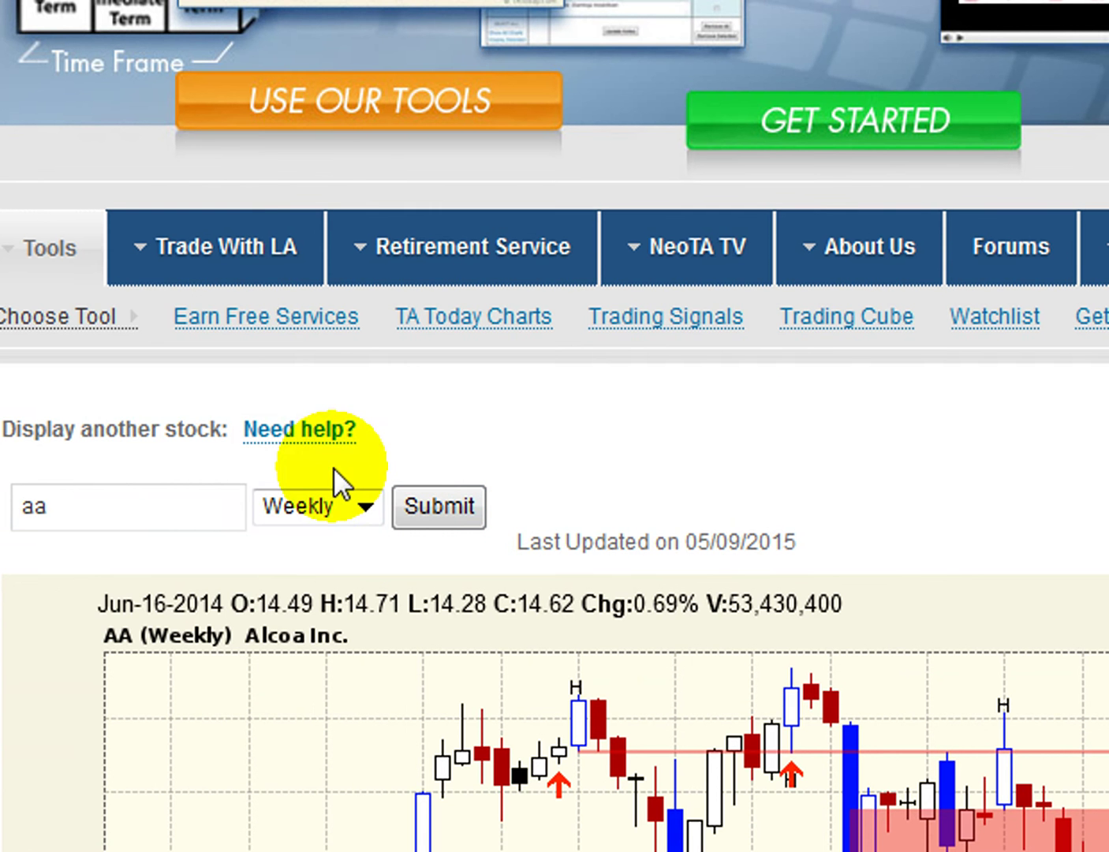
mouse_move(103, 317)
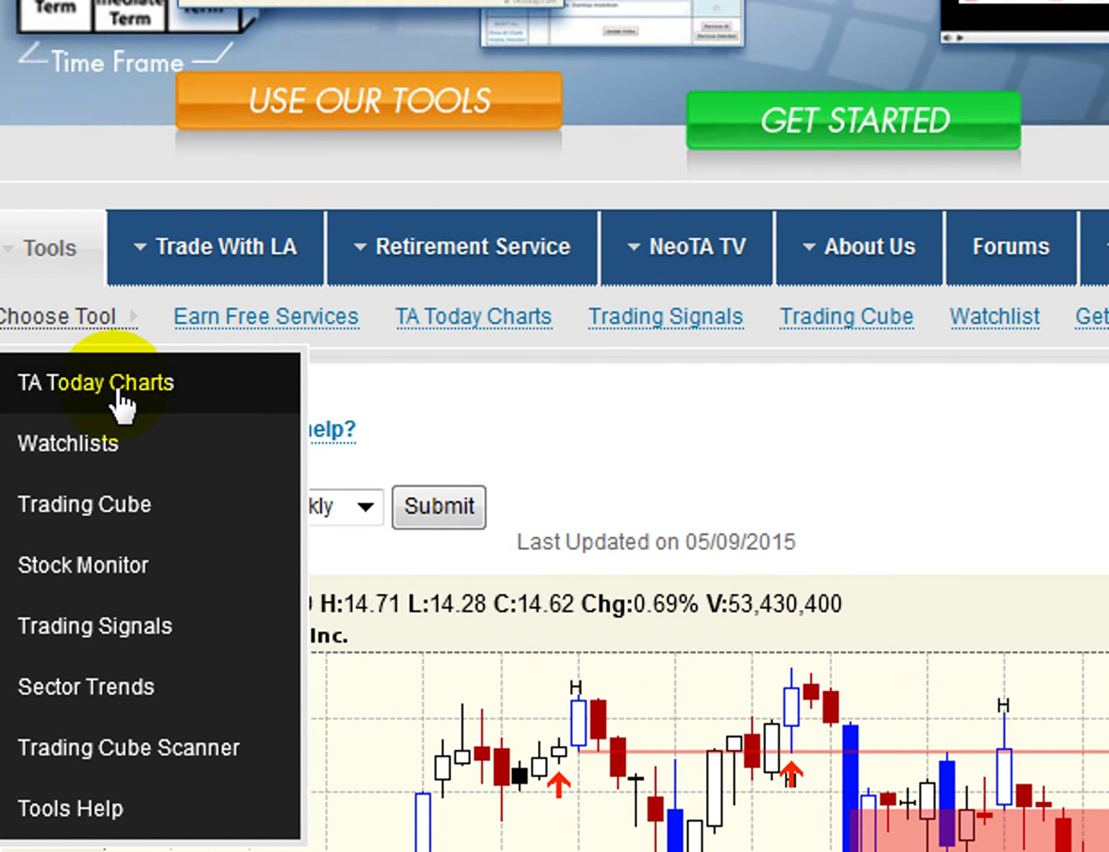
click(189, 465)
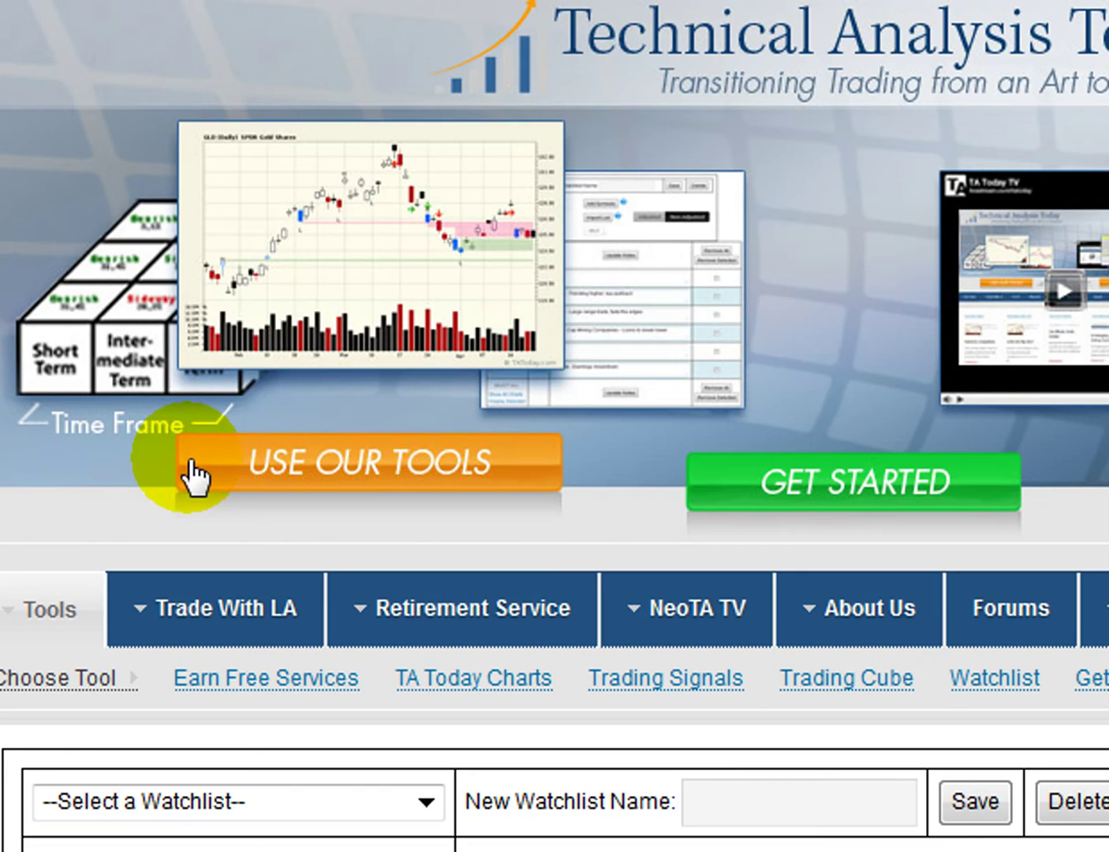
- Browse the personal and shared watchlists and load the Major Sectors watchlist
scroll(196, 476, down, 5)
click(375, 402)
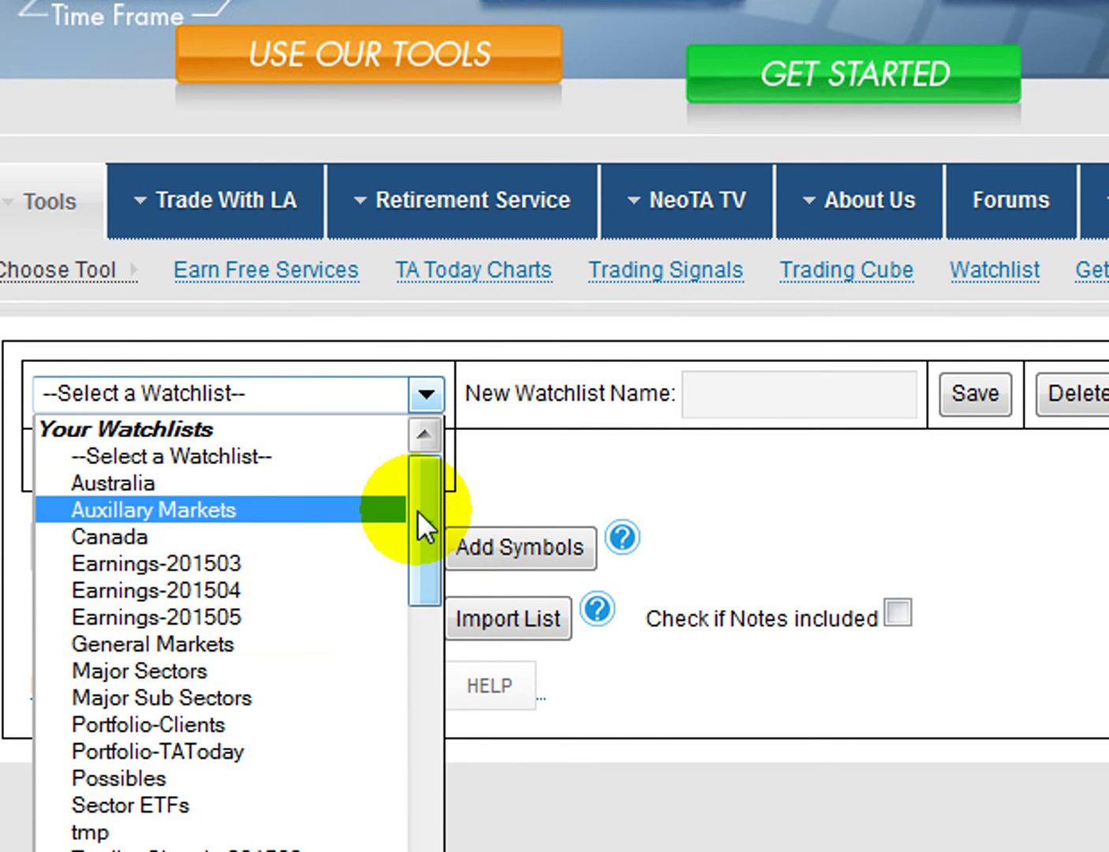
drag(418, 509, 418, 773)
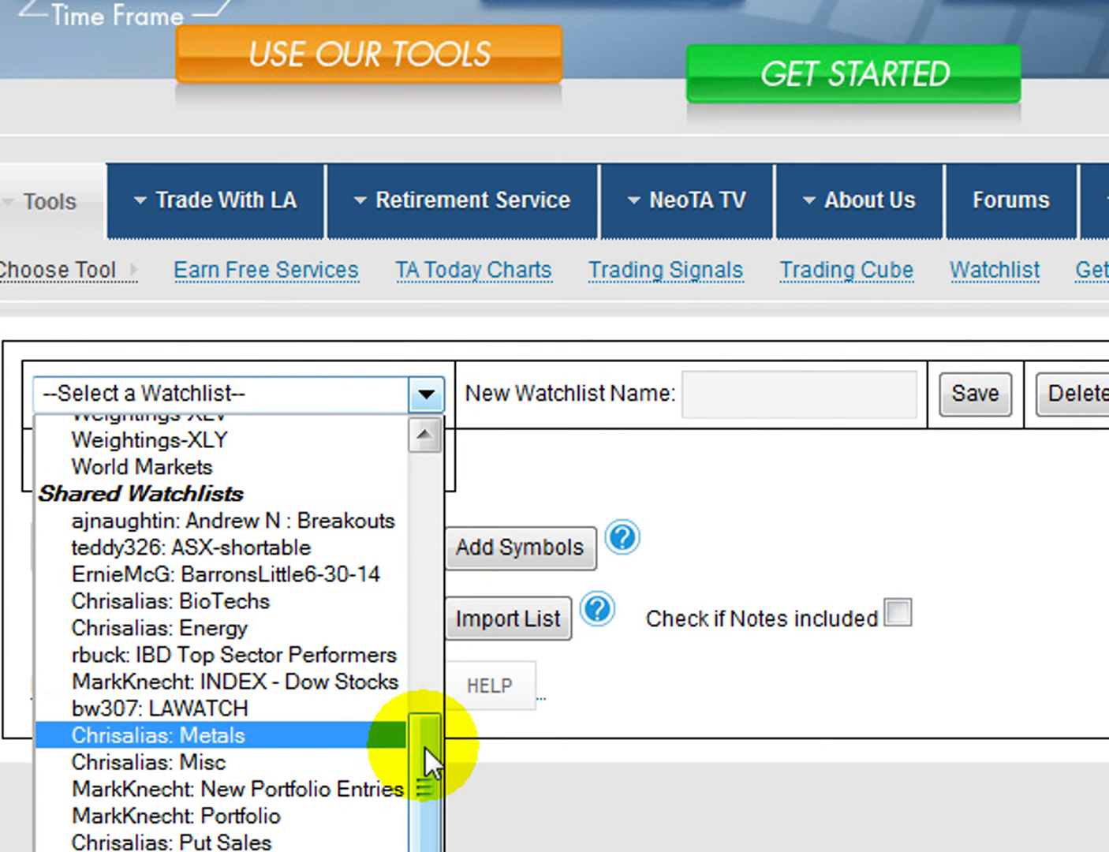
drag(424, 762, 421, 526)
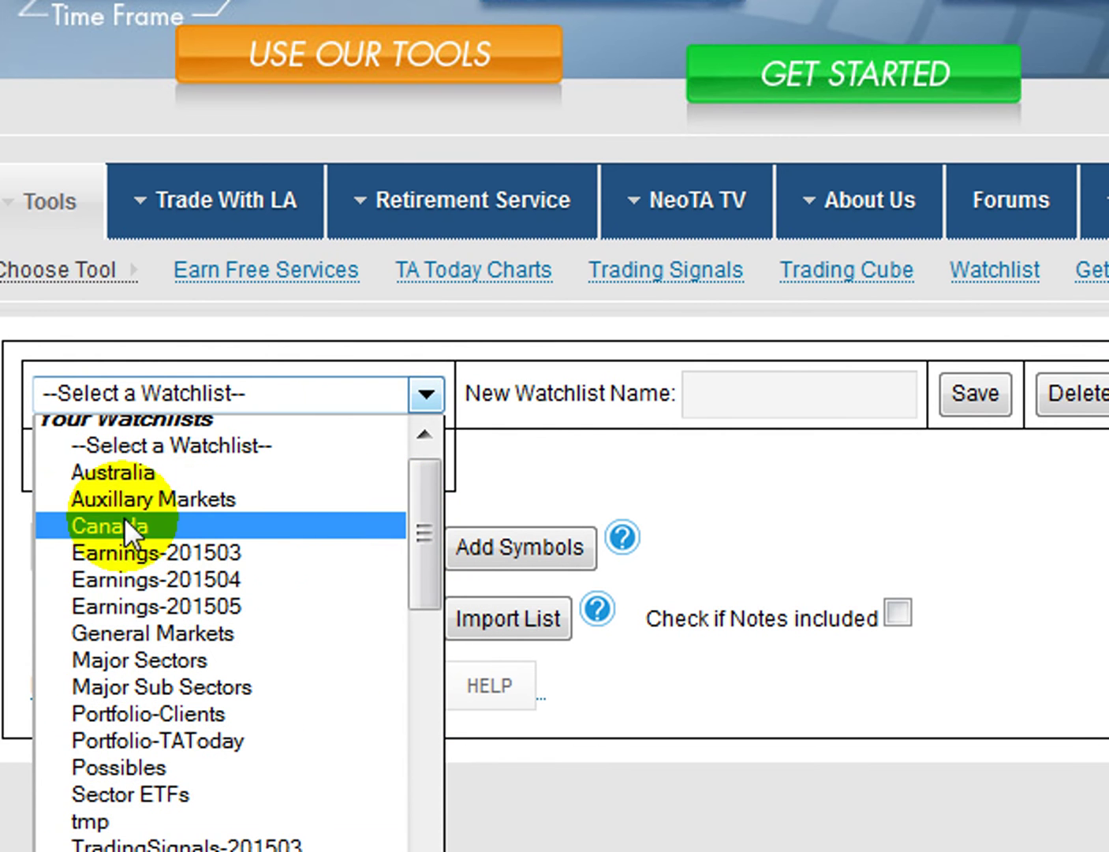
click(196, 659)
scroll(350, 553, up, 5)
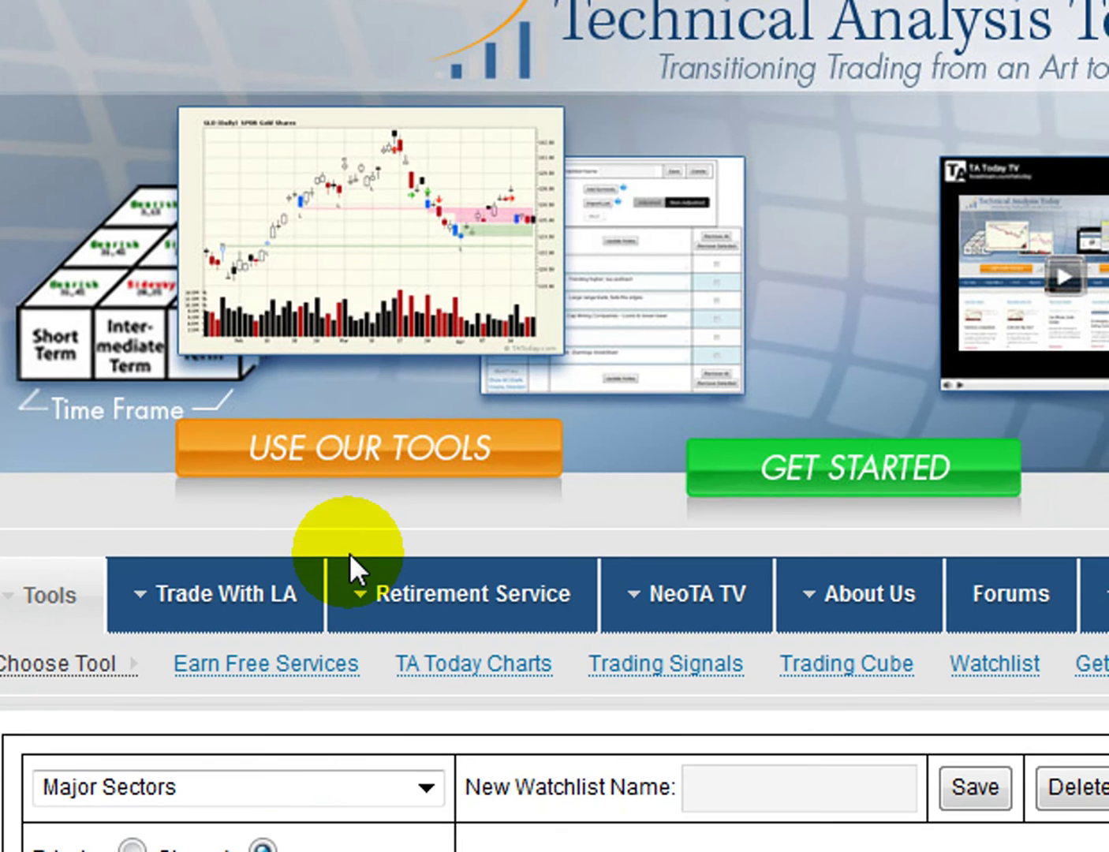
- Review the Major Sectors watchlist's management options and symbol list, and show all of its charts
scroll(348, 553, down, 10)
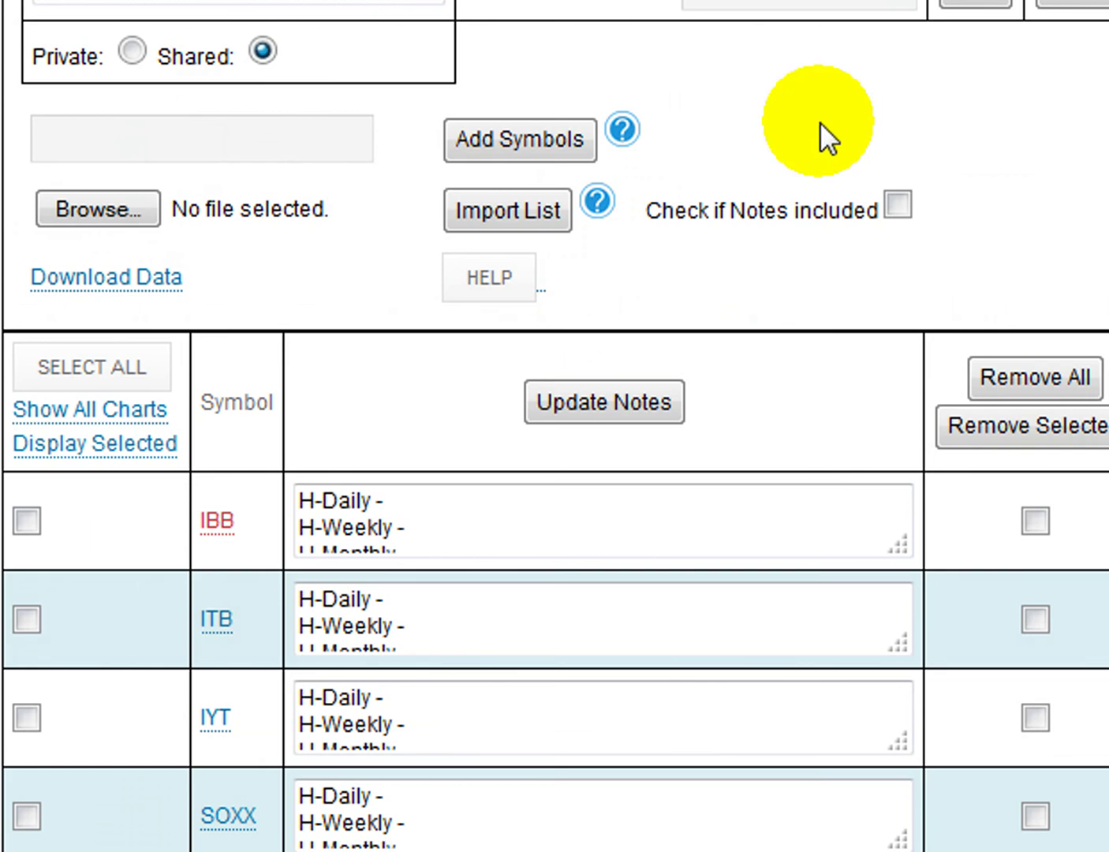
scroll(554, 426, up, 10)
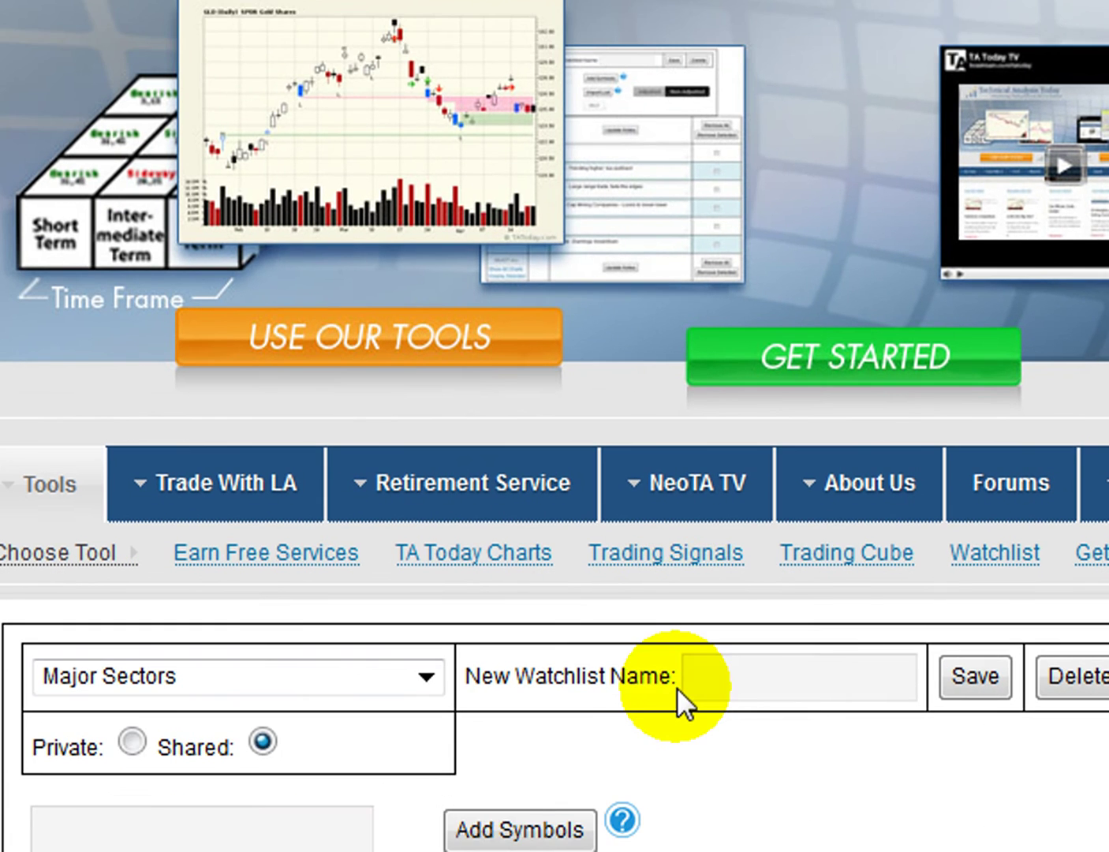
scroll(677, 687, down, 3)
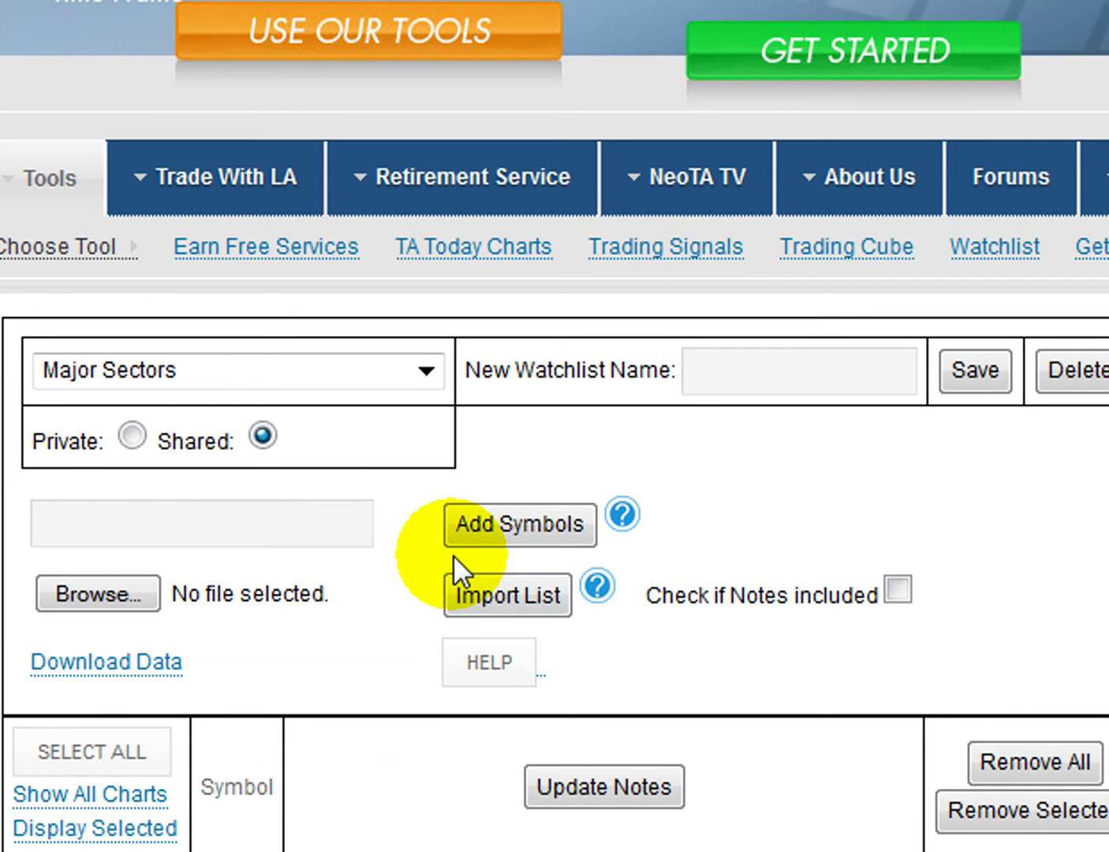
scroll(183, 688, down, 2)
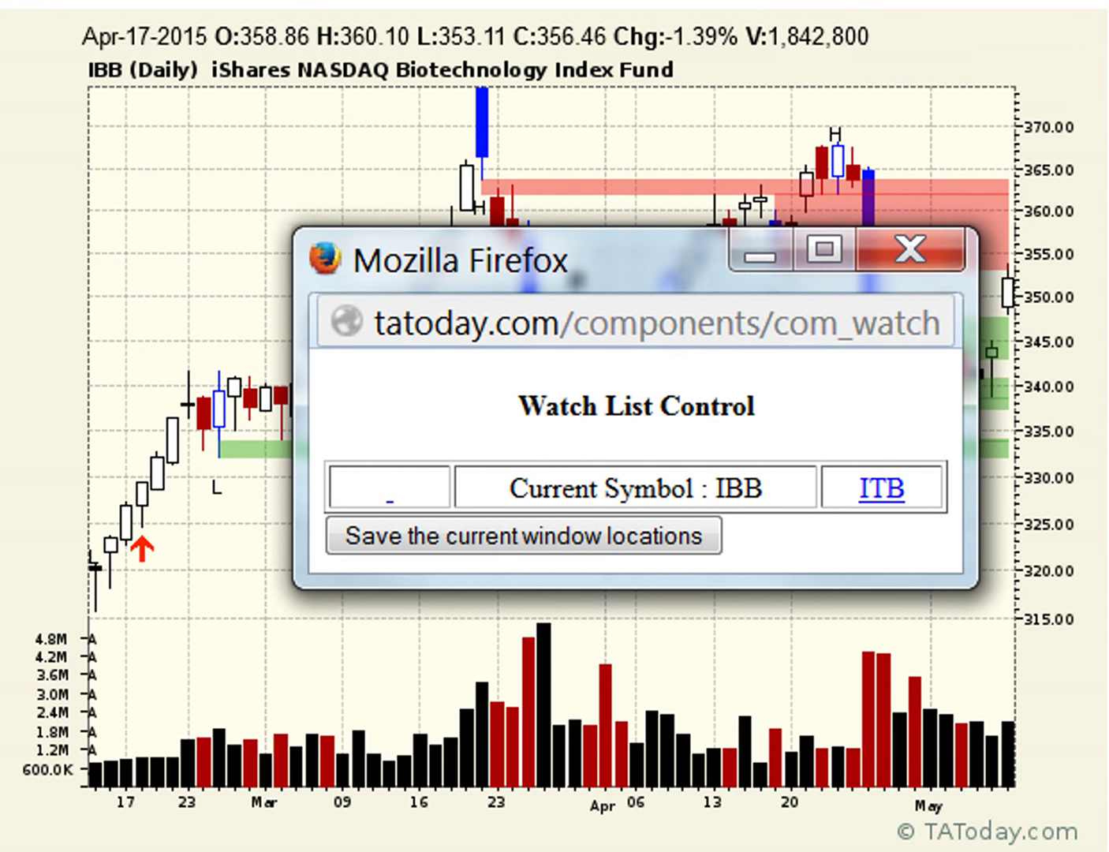
- Place the weekly IBB chart beside the daily one, reposition the Watch List Control window, and save the current window locations
drag(1105, 5, 646, 2)
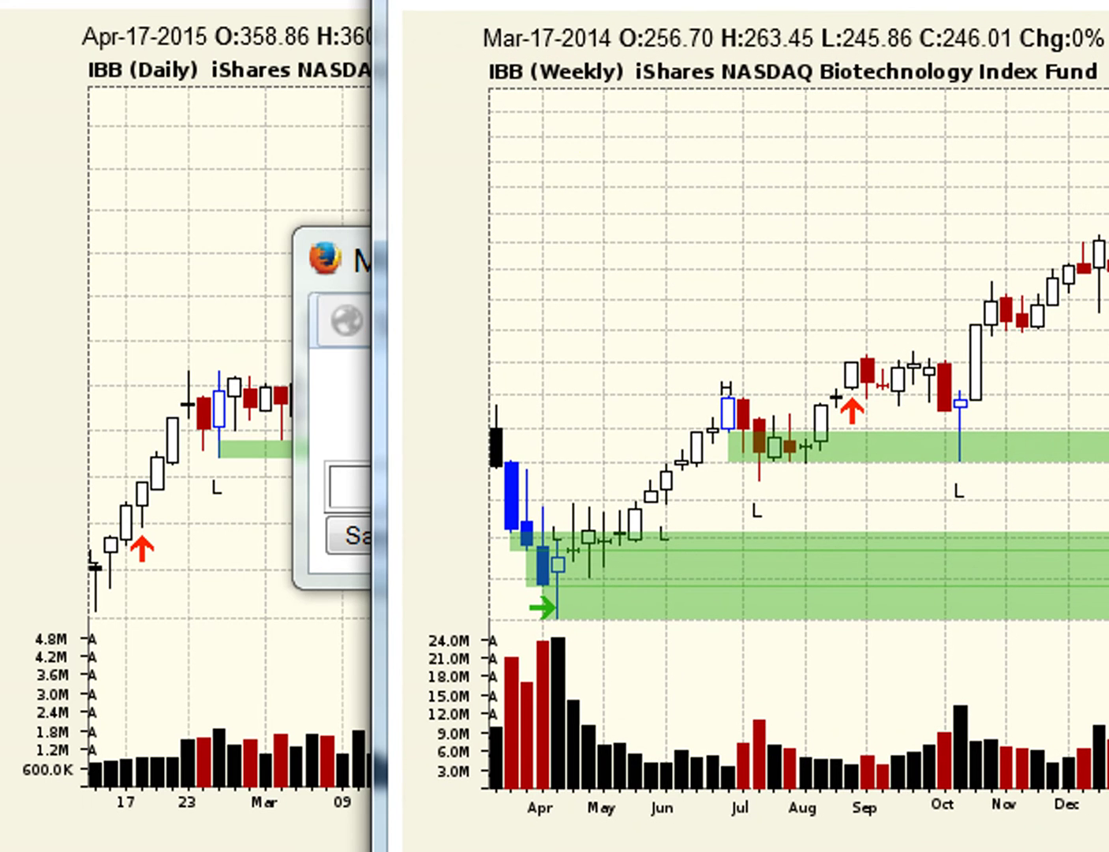
click(348, 458)
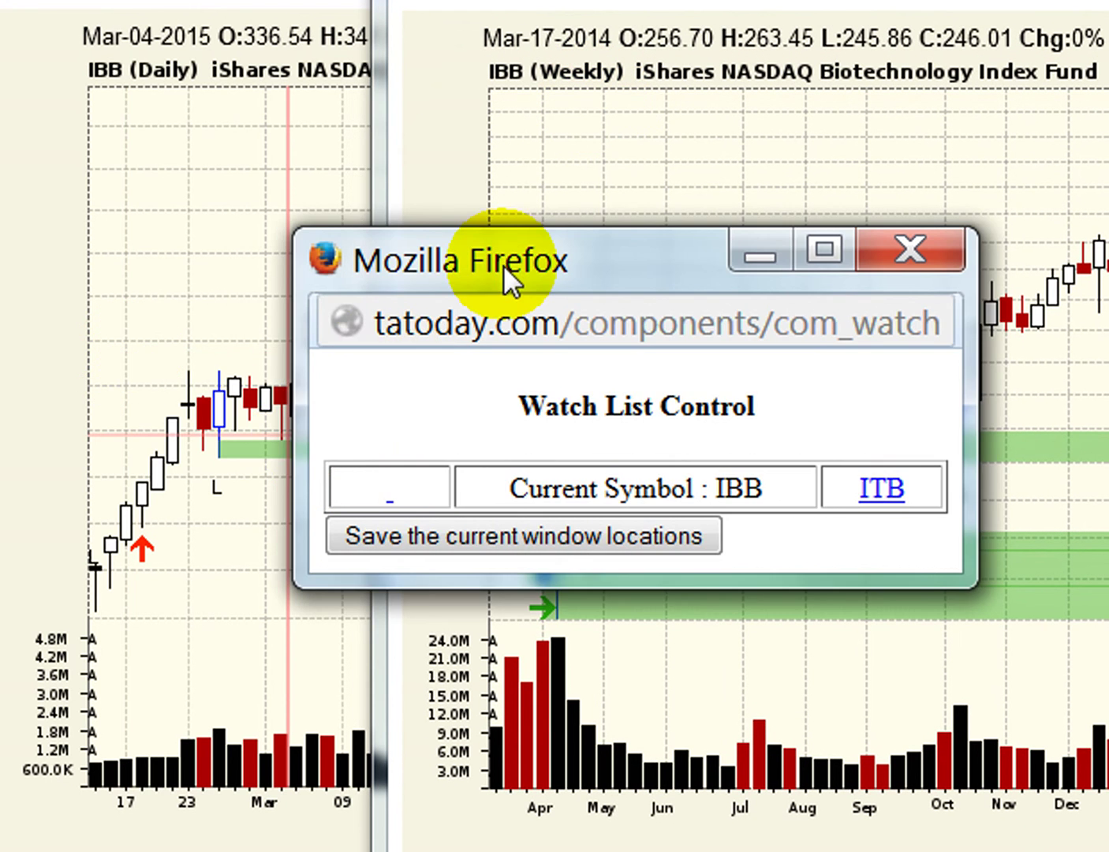
drag(503, 264, 170, 131)
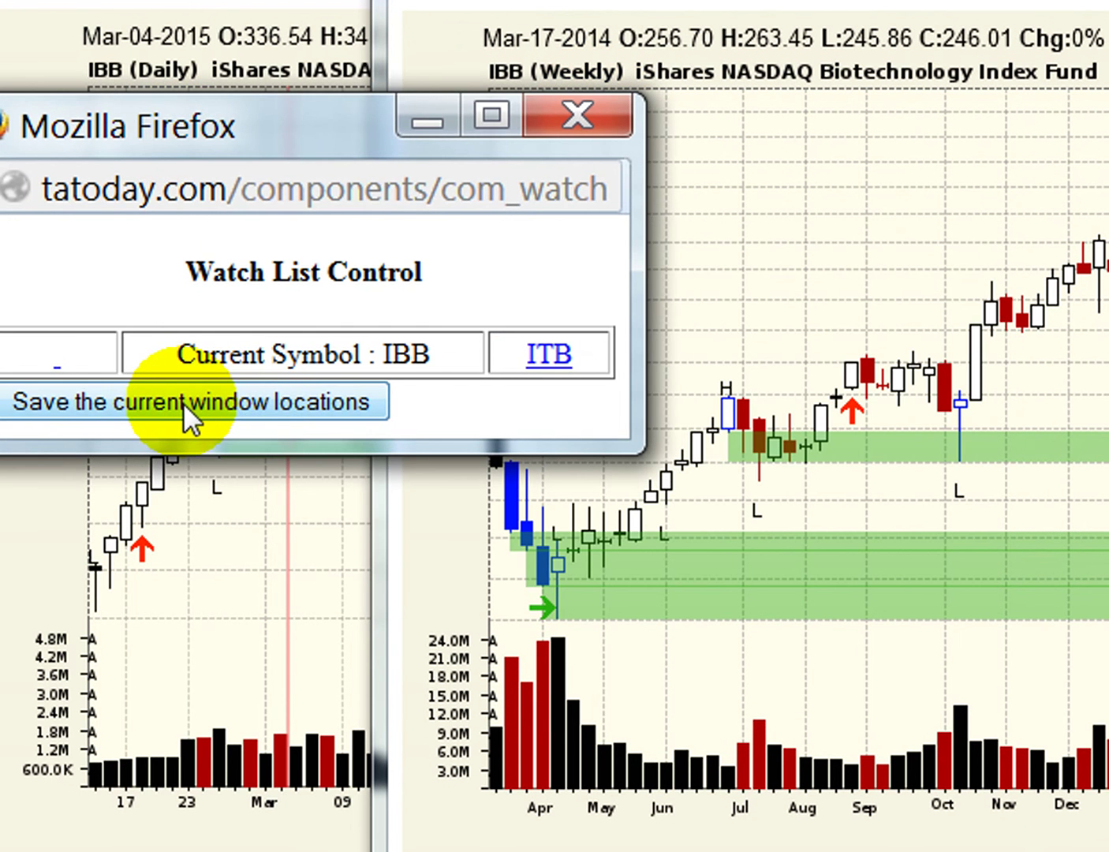
click(331, 402)
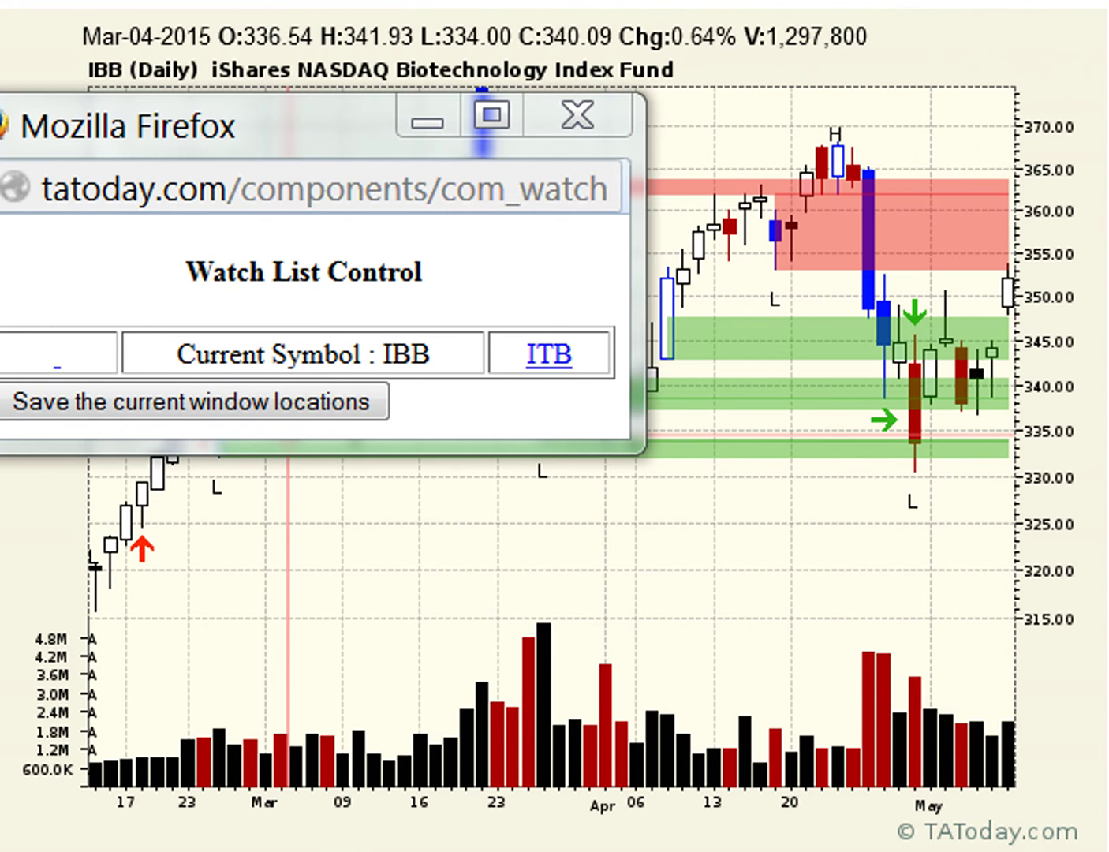
- Move the Watch List Control window over the daily IBB chart and advance to the next symbol, ITB
drag(347, 154, 694, 0)
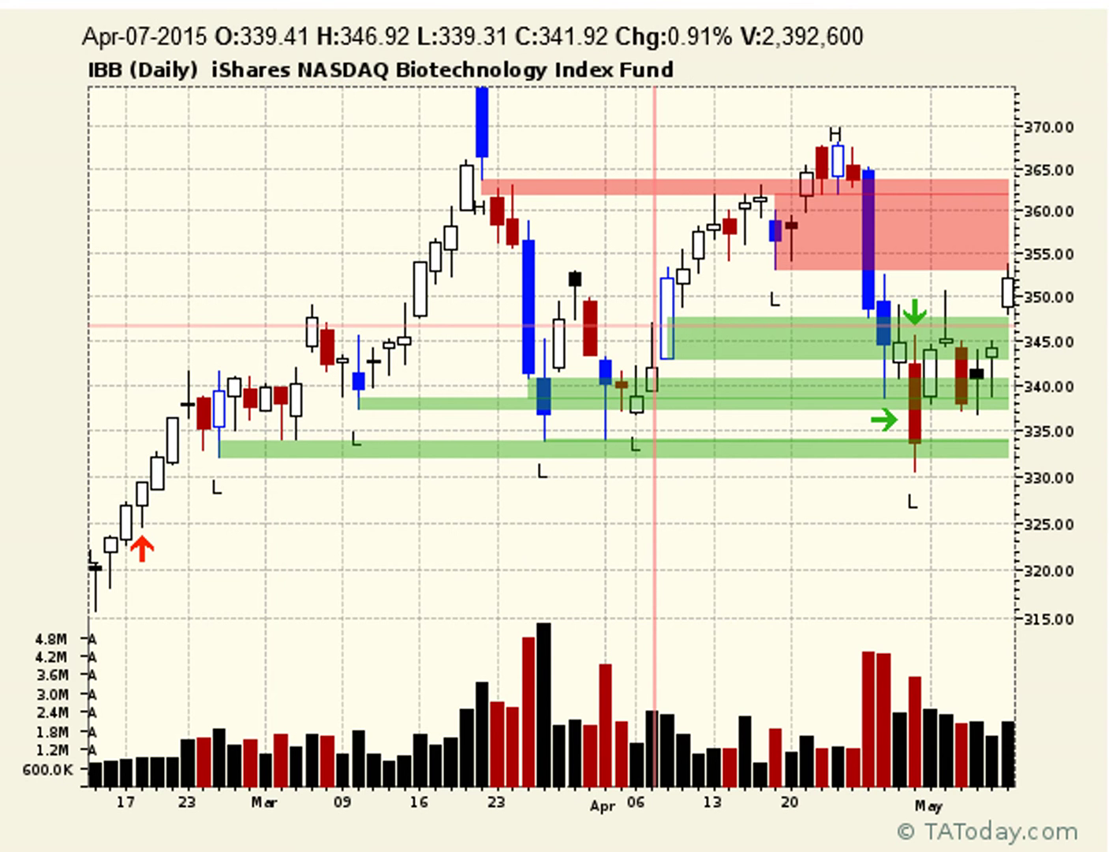
drag(694, 0, 544, 208)
click(774, 398)
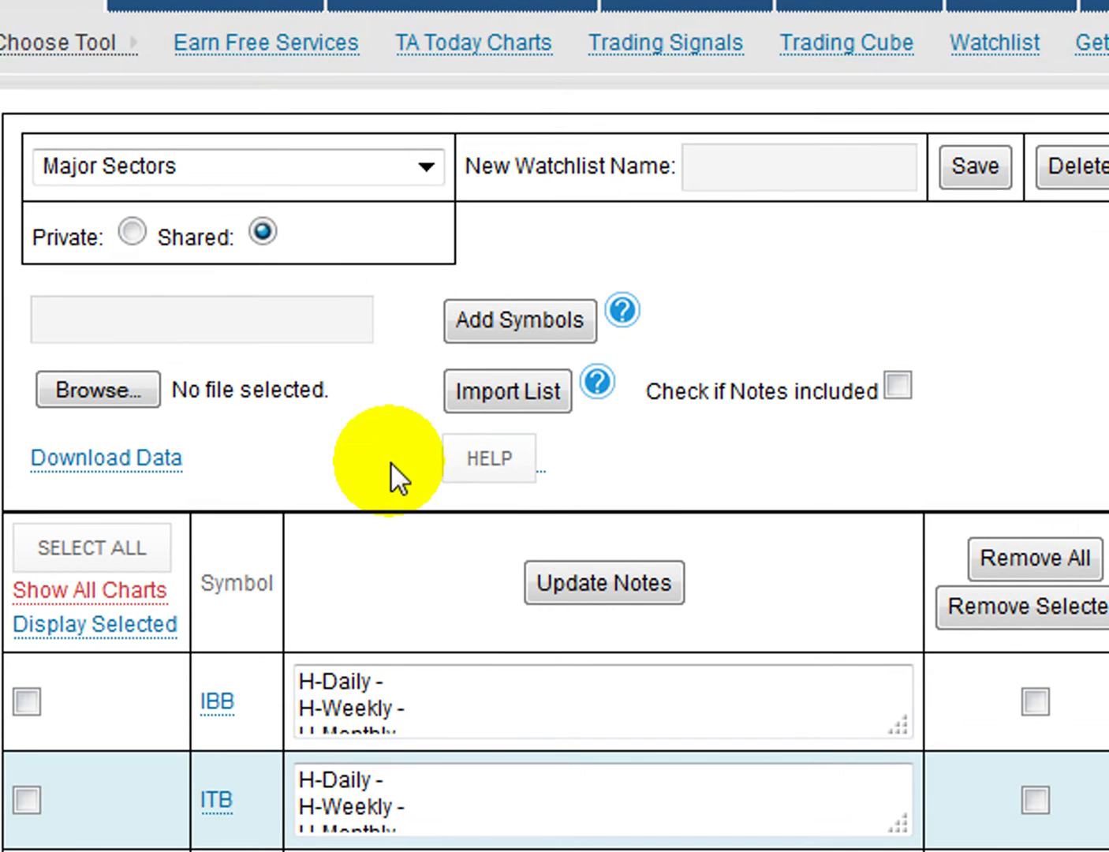
- Leave the Major Sectors watchlist and open the Trading Cube application
scroll(419, 422, down, 1)
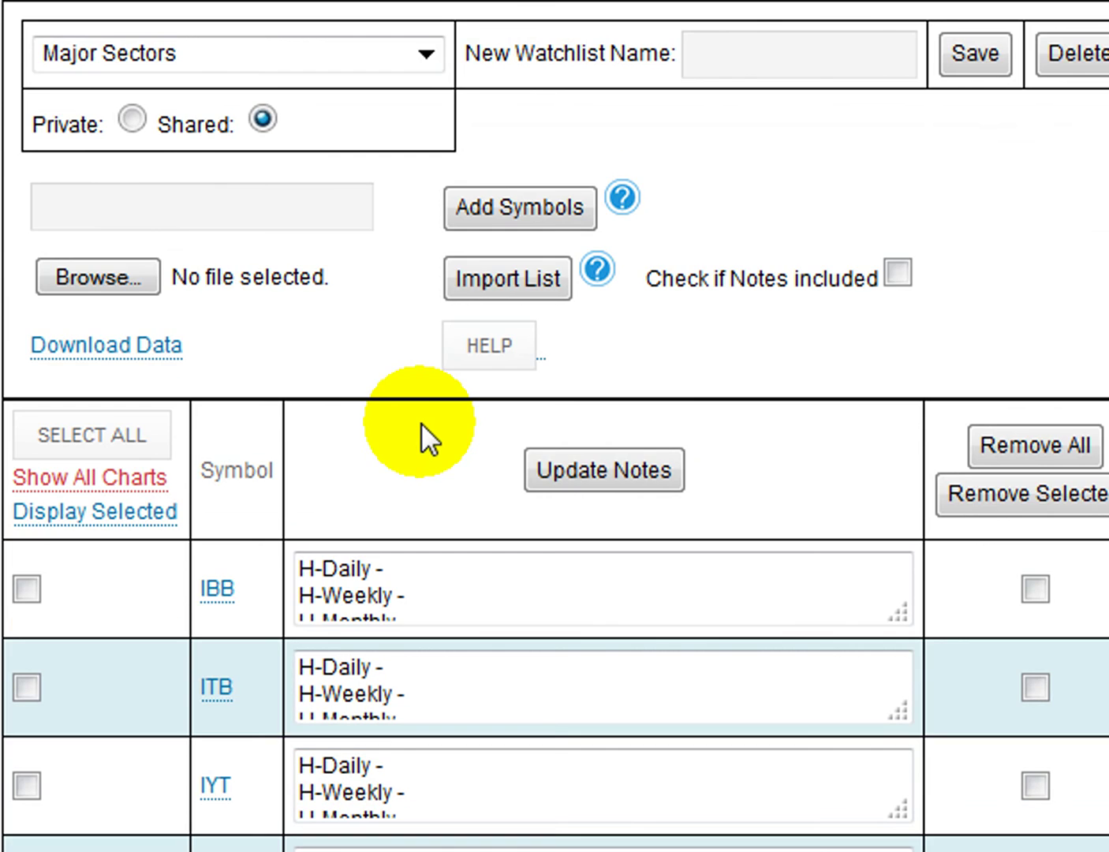
scroll(421, 421, up, 5)
mouse_move(66, 458)
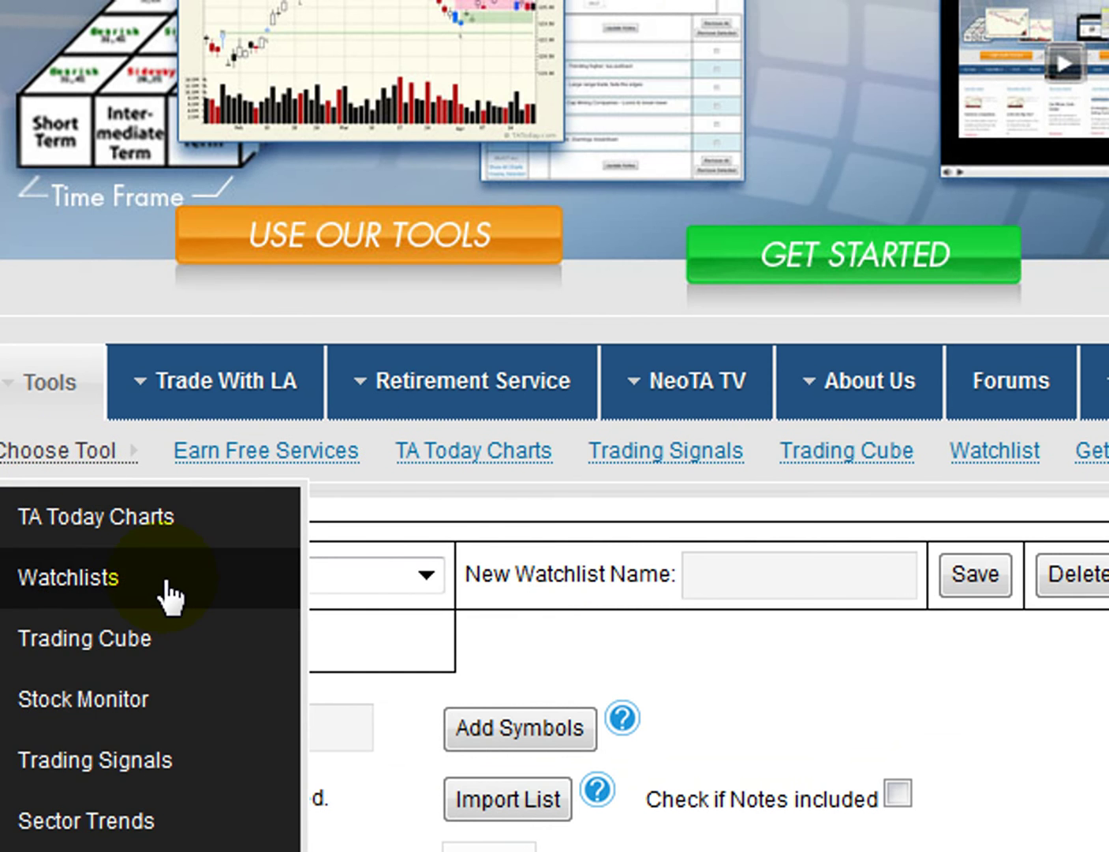
scroll(170, 595, down, 5)
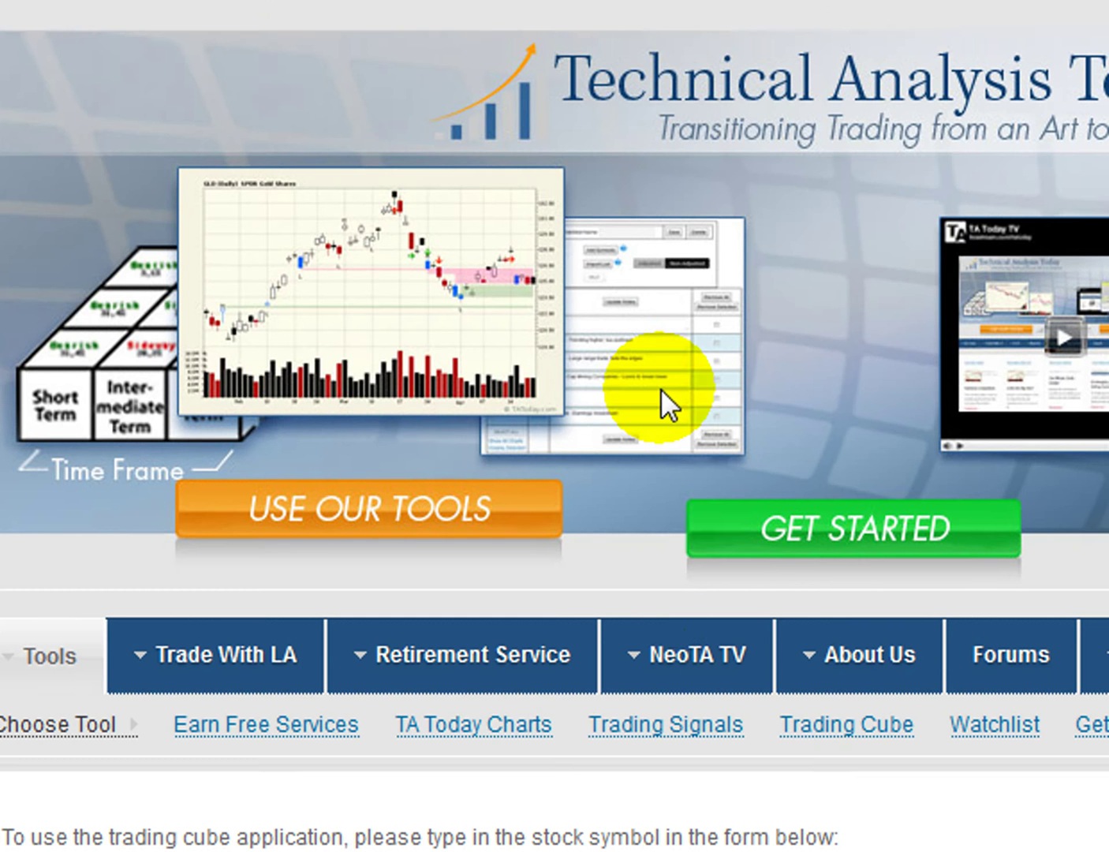
- Display the Trading Cube for the stock symbol aa
scroll(679, 551, down, 1)
scroll(677, 548, down, 10)
text(aa)
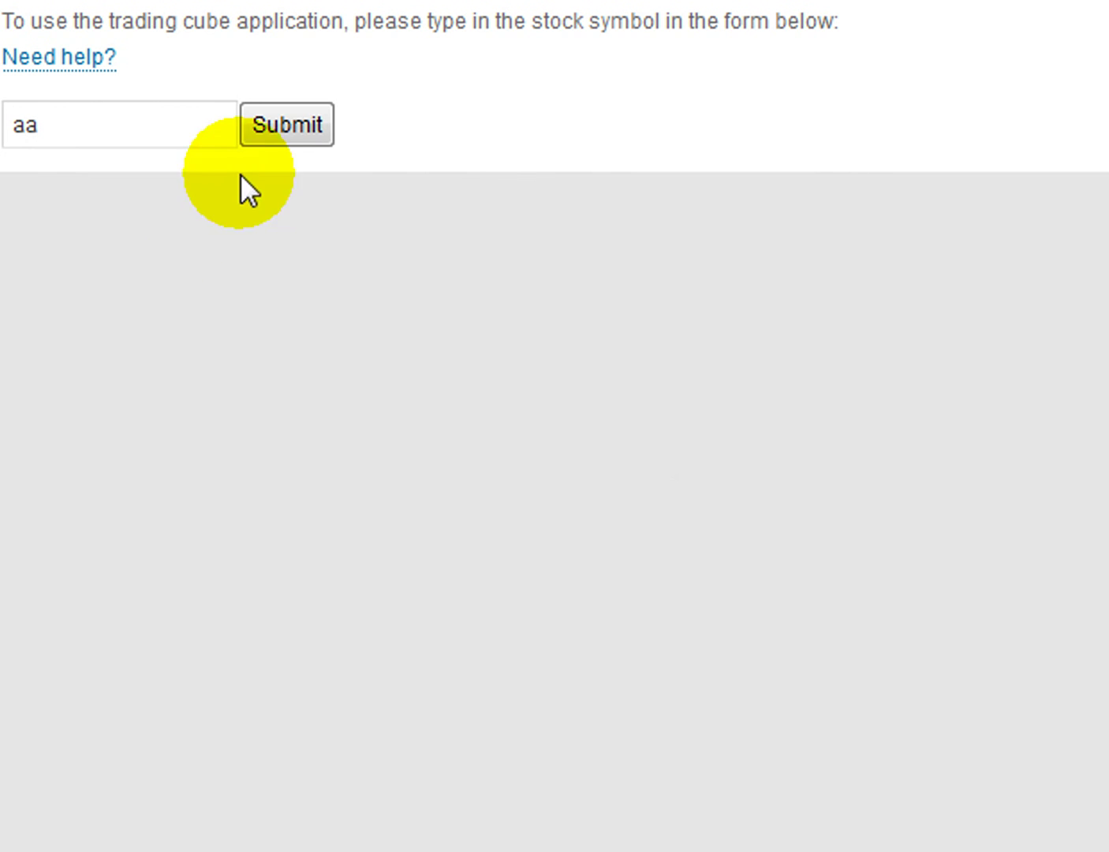
key(Return)
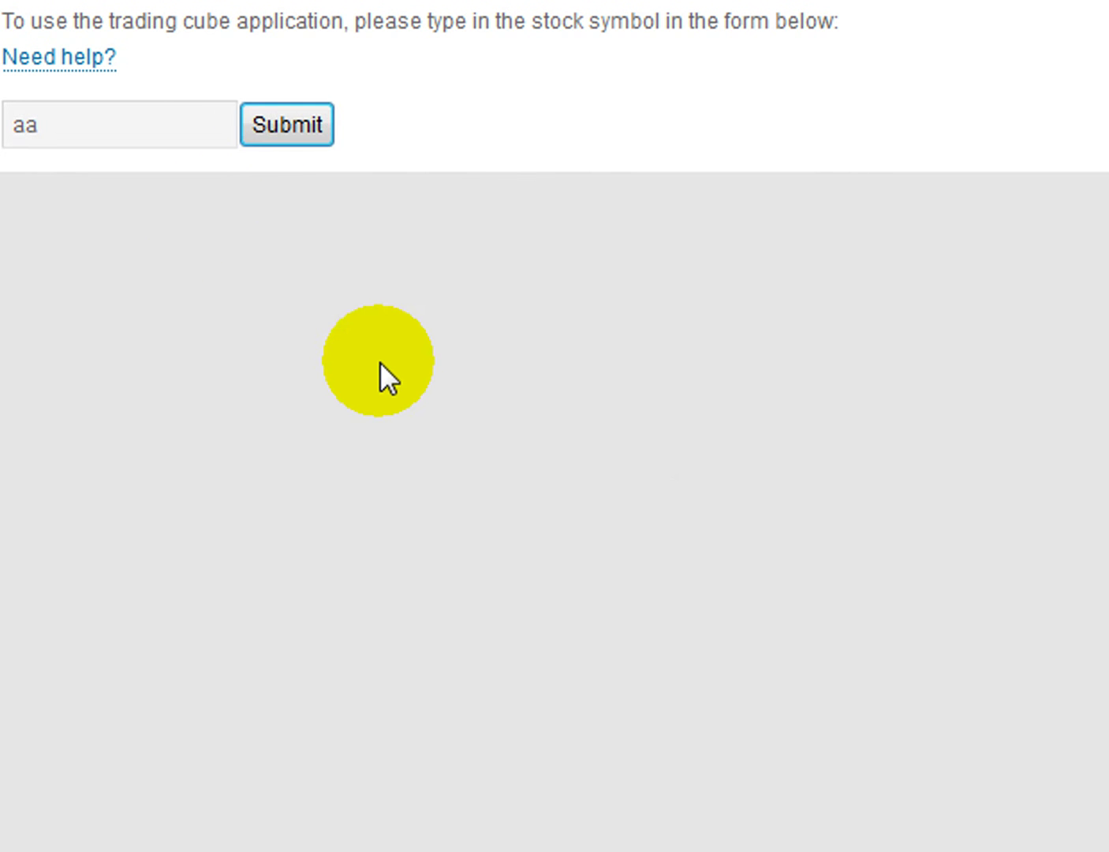
scroll(379, 361, down, 10)
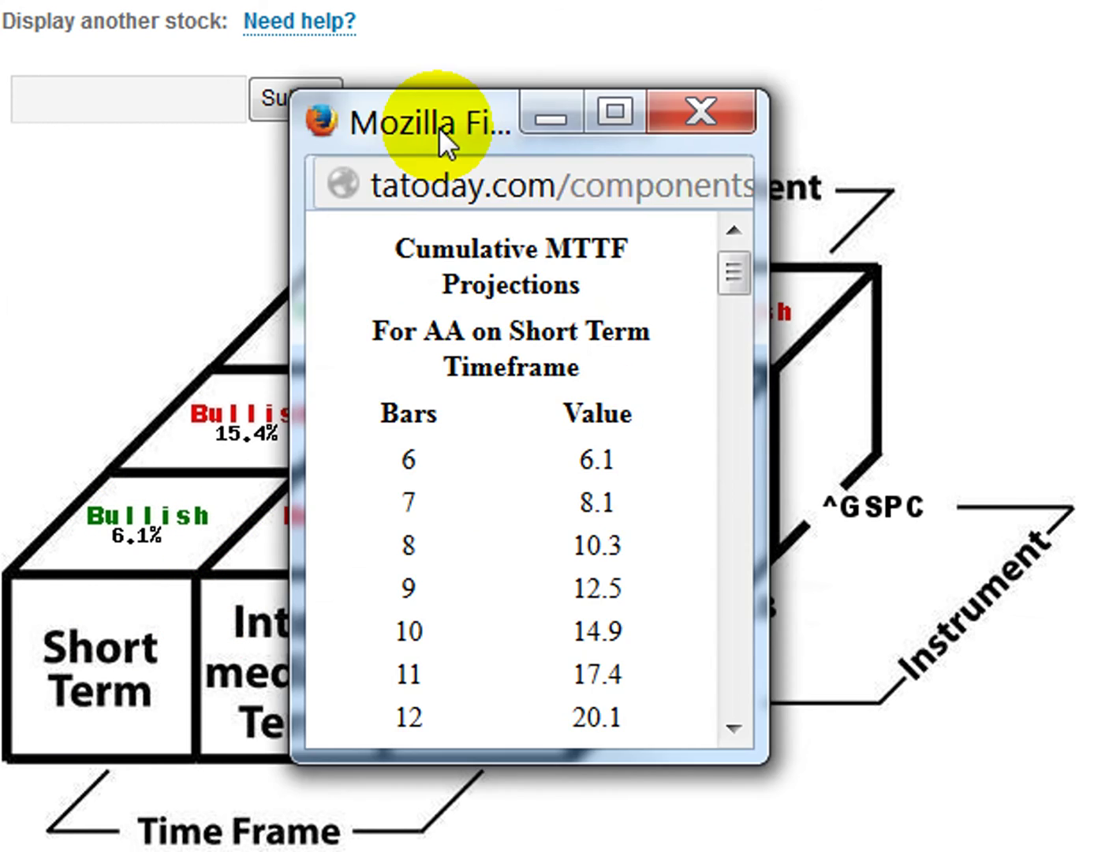
- Examine the Cumulative MTTF Projections for AA on the Short Term timeframe, highlighting the 38-bar and 6-bar entries, and close the window
drag(770, 296, 763, 374)
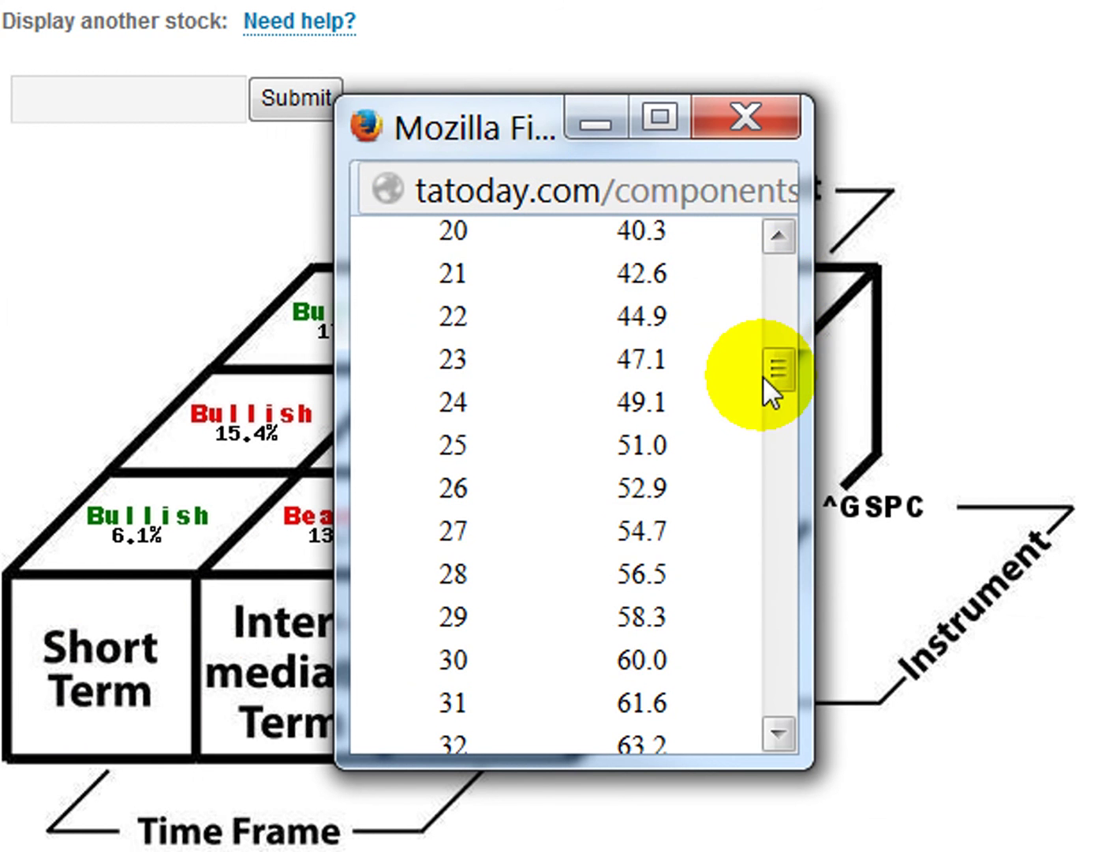
scroll(750, 619, down, 5)
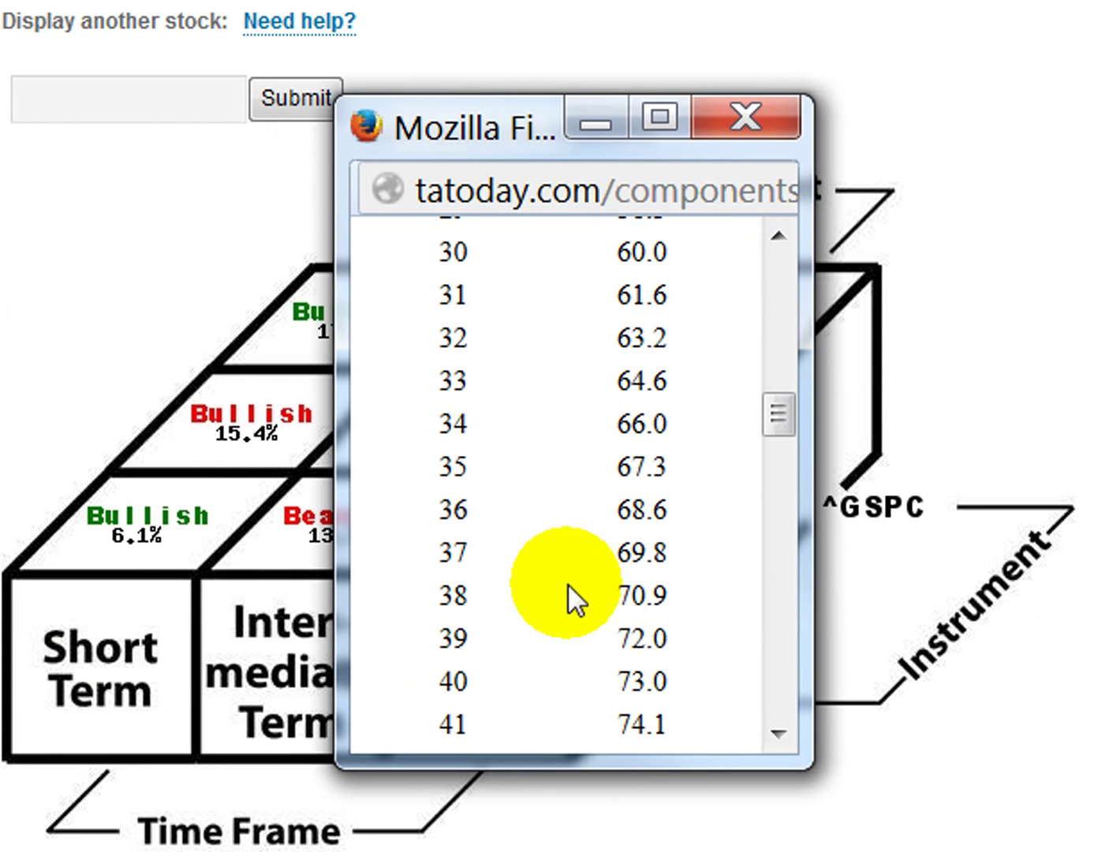
drag(436, 595, 727, 624)
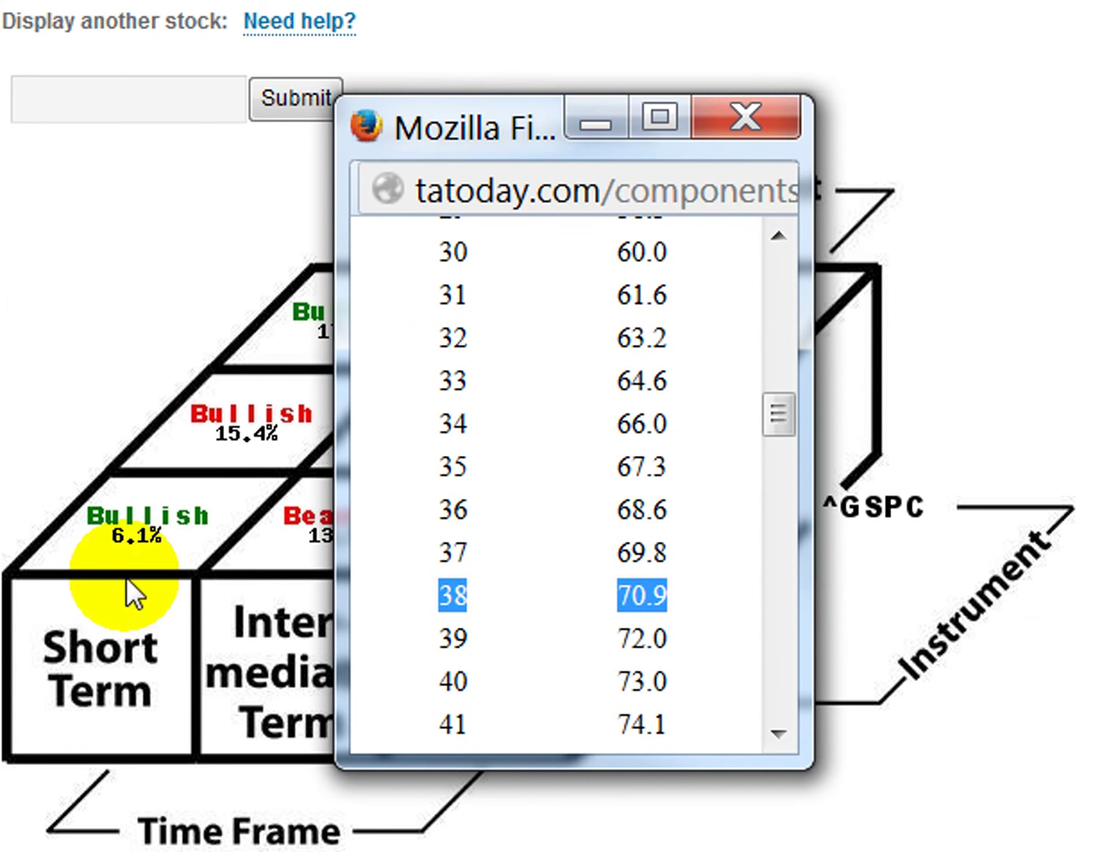
drag(779, 412, 791, 265)
double_click(453, 465)
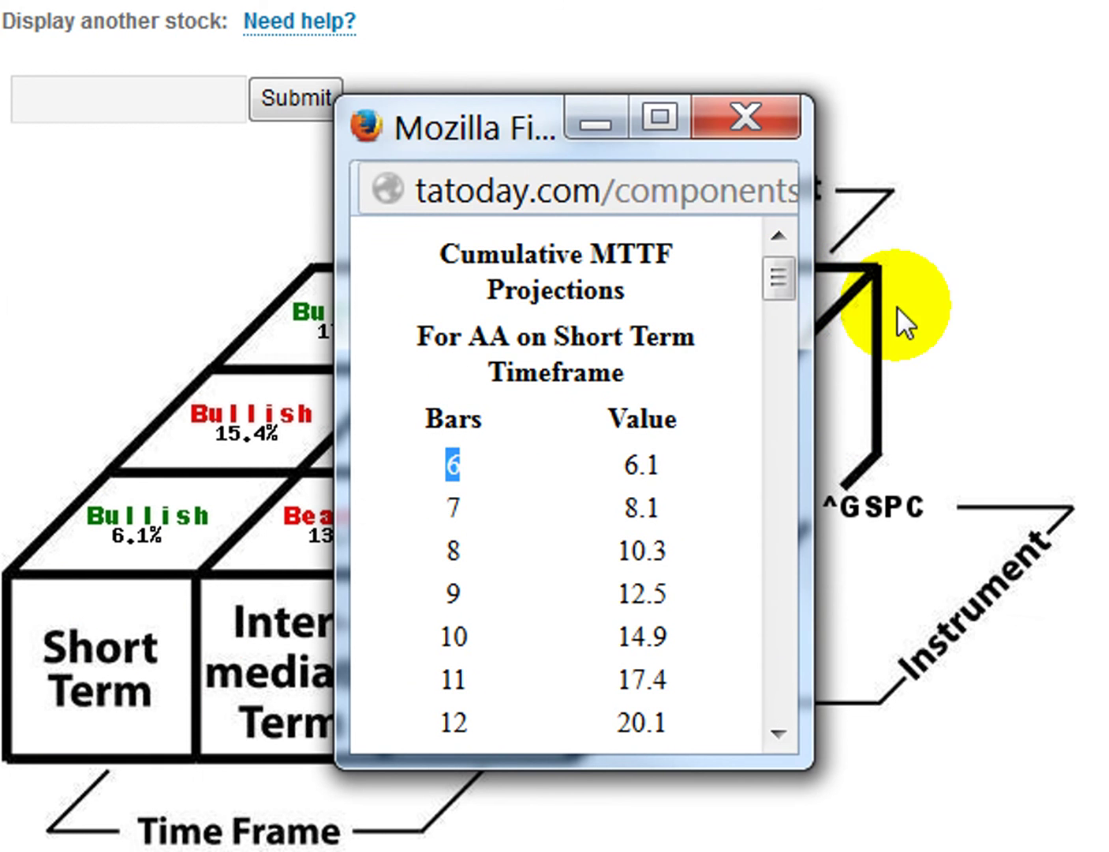
click(758, 130)
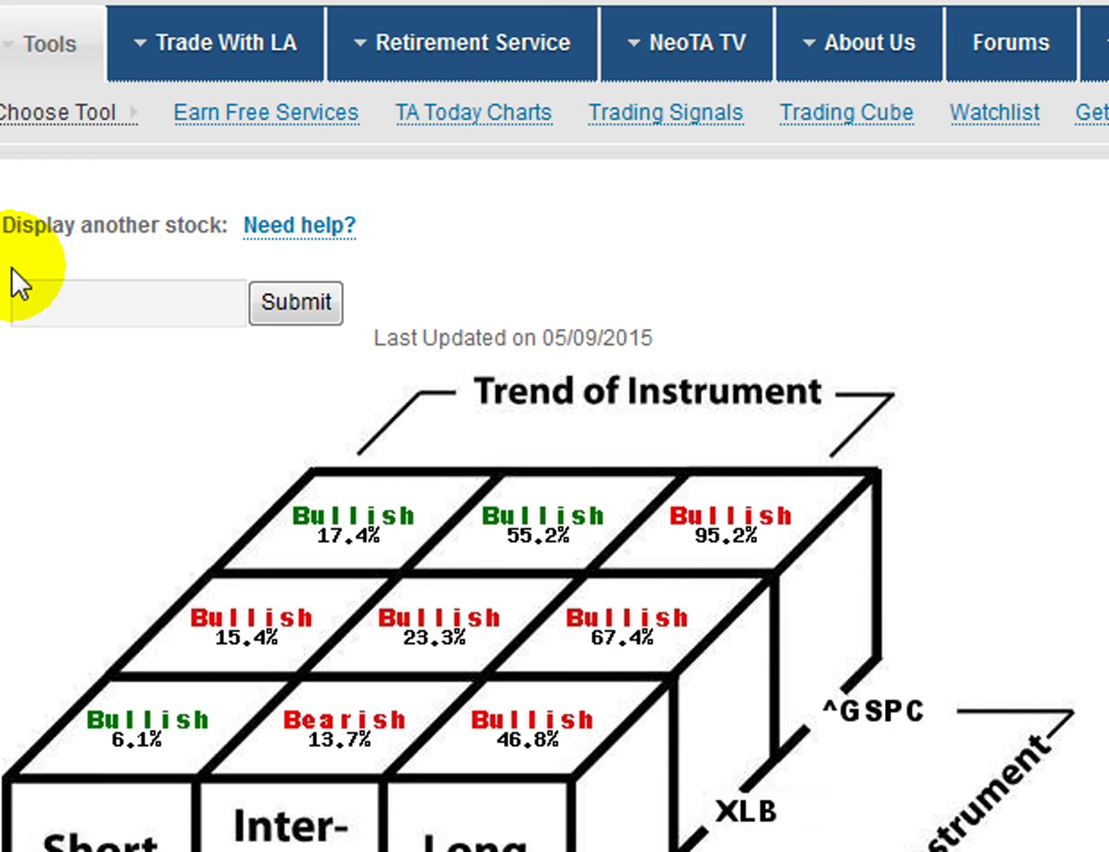
- Open the Stock Monitor tool and bring up its newly issued trading signals
mouse_move(58, 724)
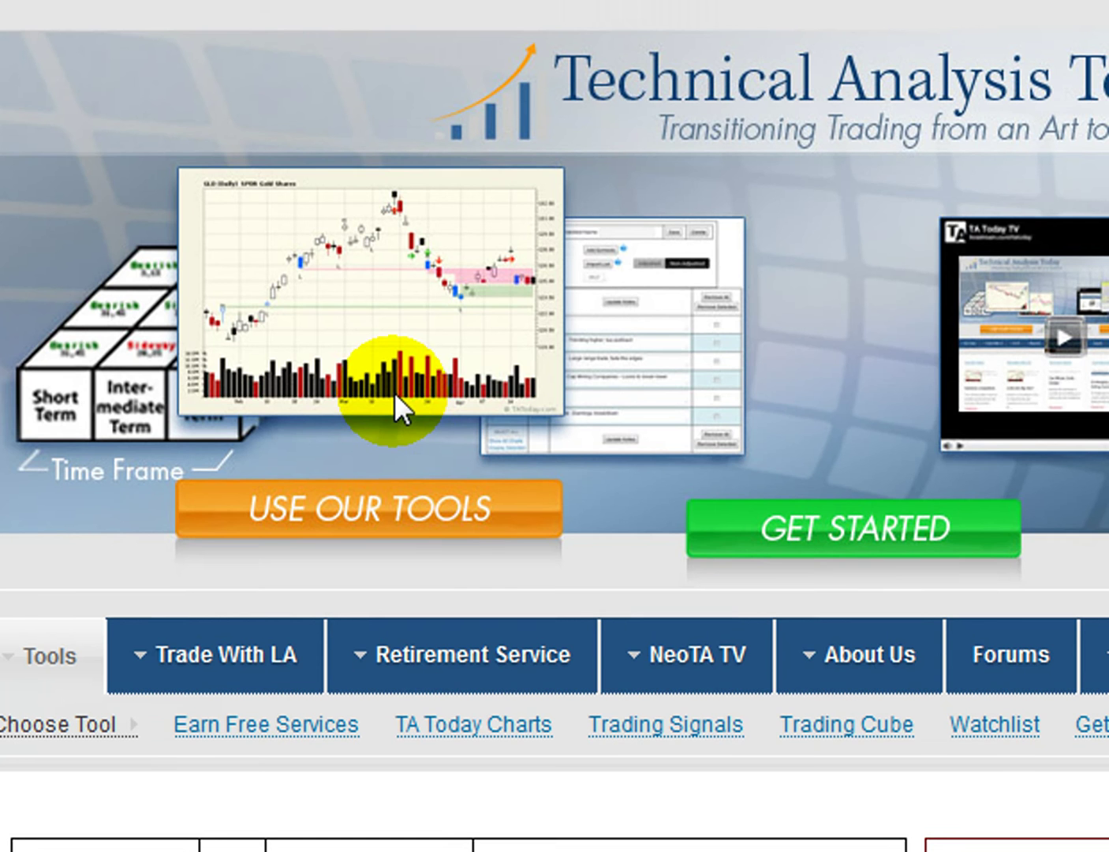
scroll(396, 402, down, 3)
scroll(206, 490, down, 1)
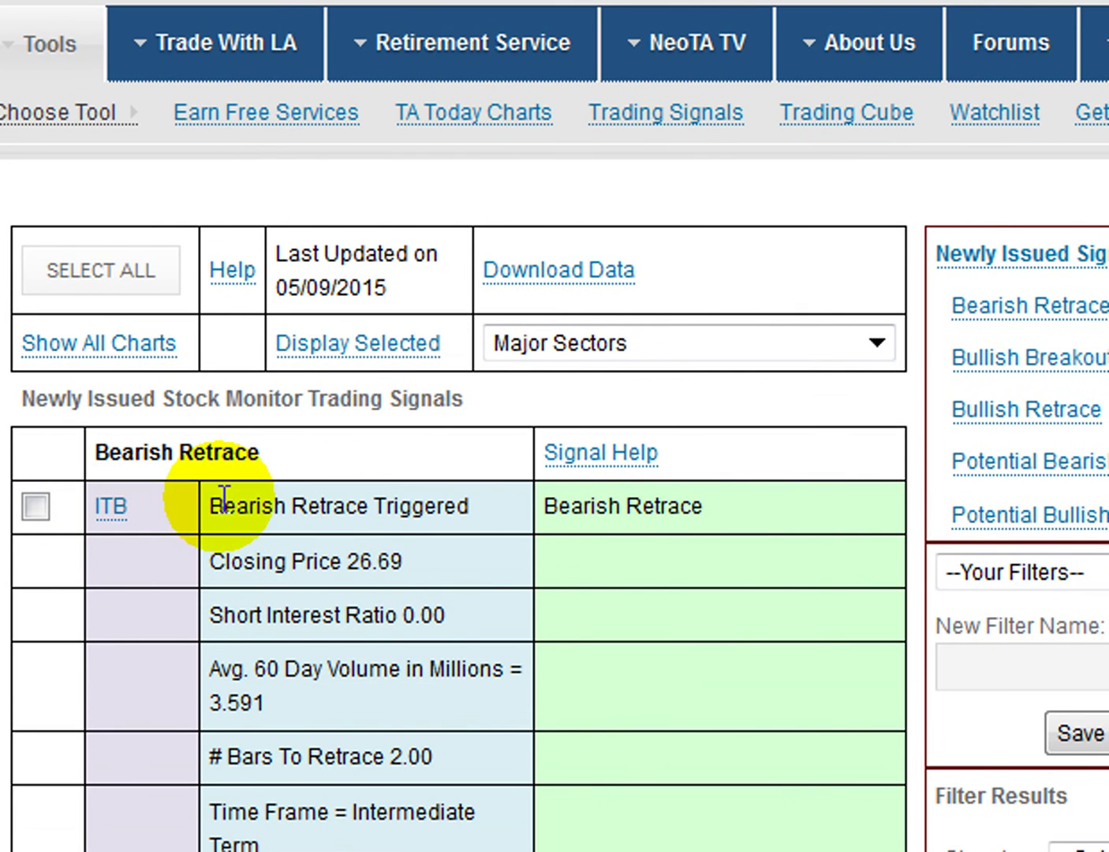
- Examine the Bearish Retrace signal details for ITB and IYT in the Major Sectors list
drag(145, 454, 260, 452)
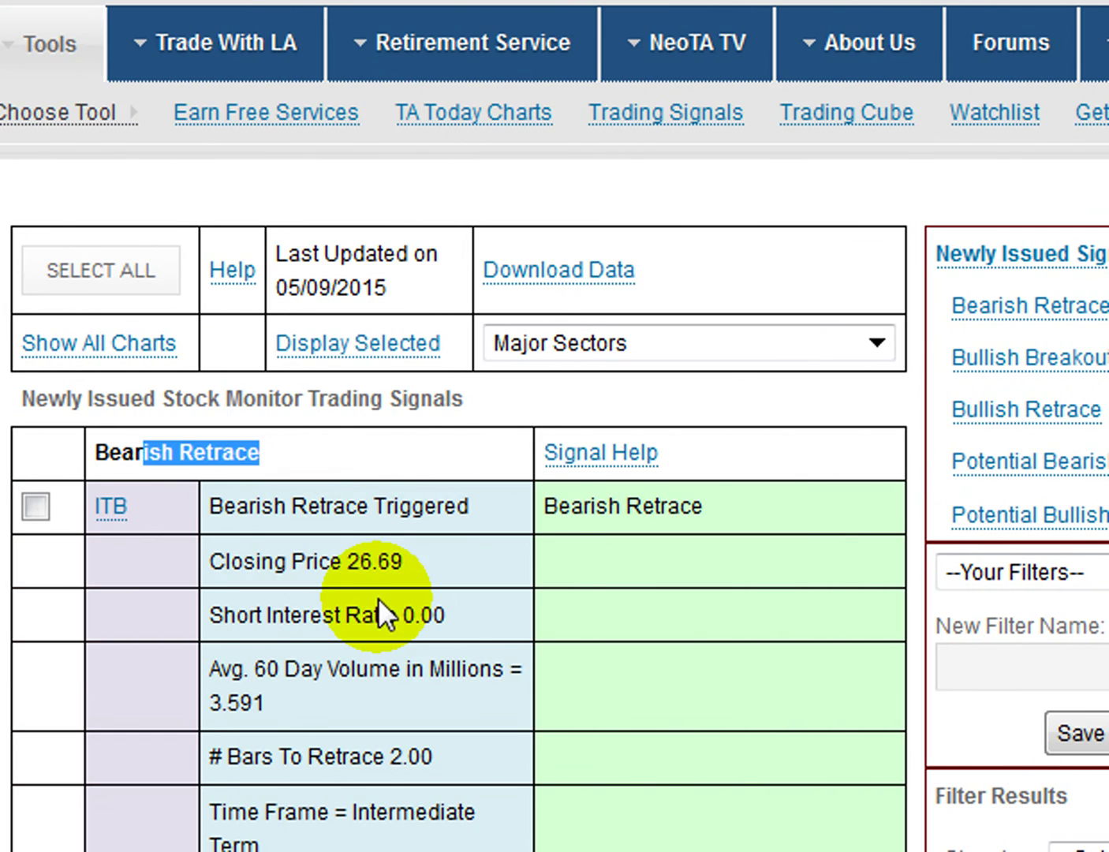
scroll(376, 611, down, 5)
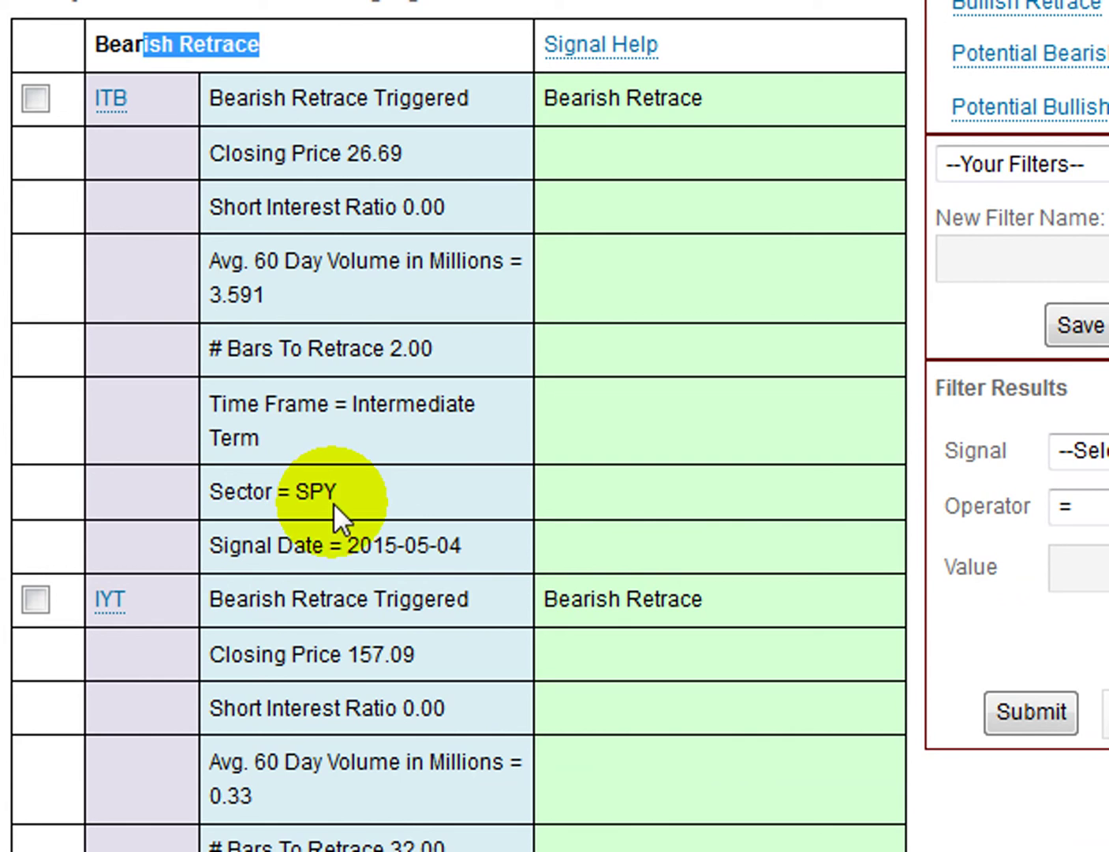
scroll(332, 503, up, 8)
scroll(331, 674, down, 5)
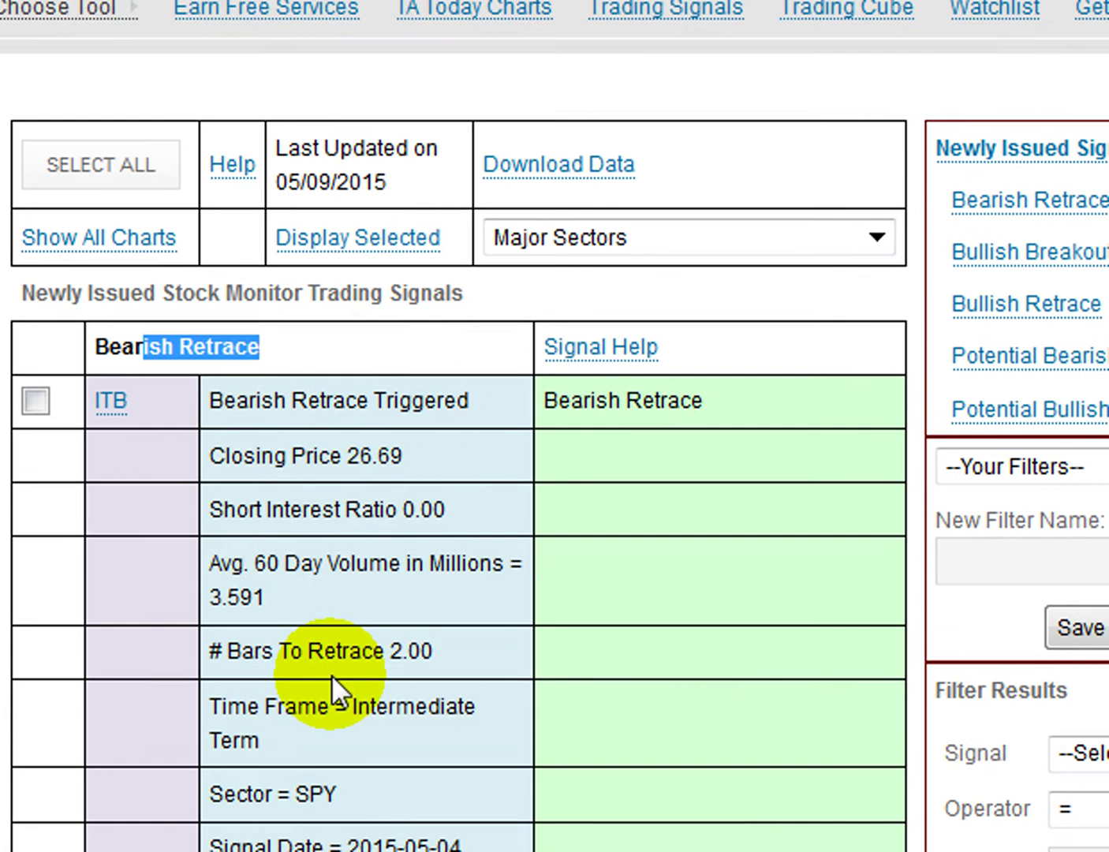
drag(275, 303, 376, 698)
click(376, 698)
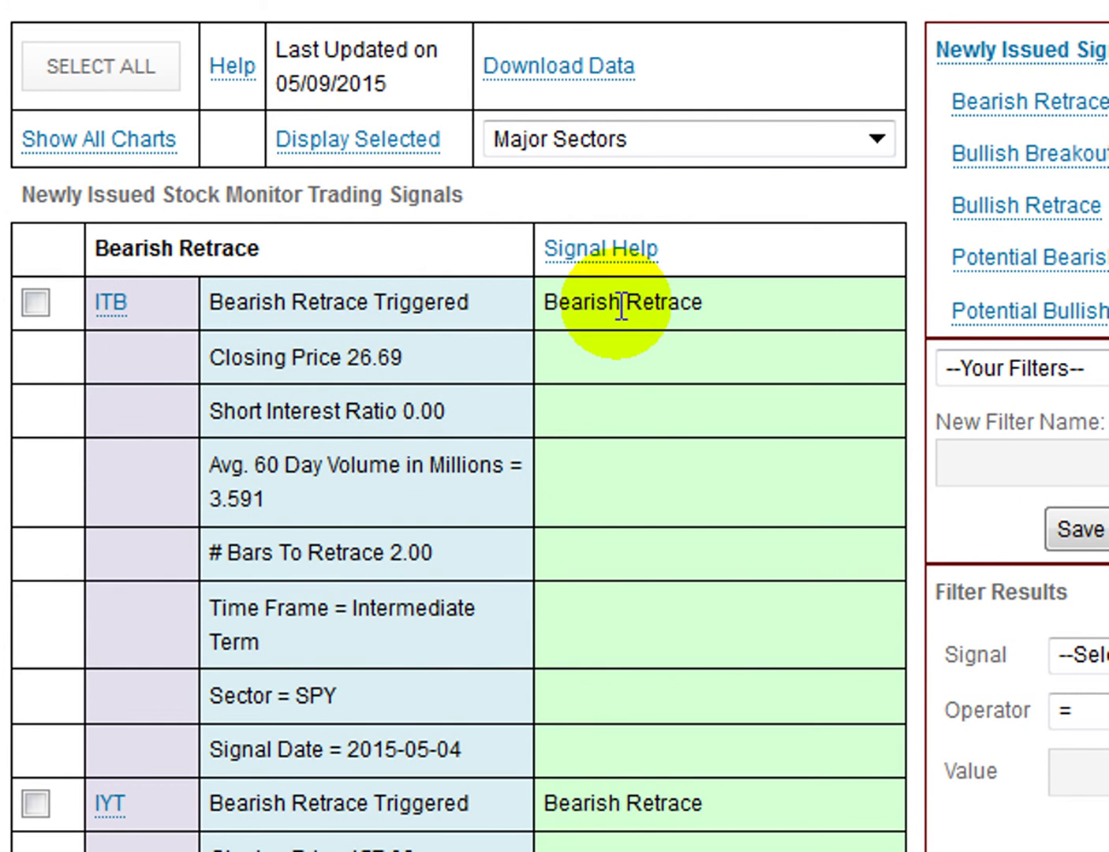
- Highlight part of ITB's Bearish Retrace label, and open the Trading Signals tool showing the newly issued trading signals
drag(619, 303, 691, 303)
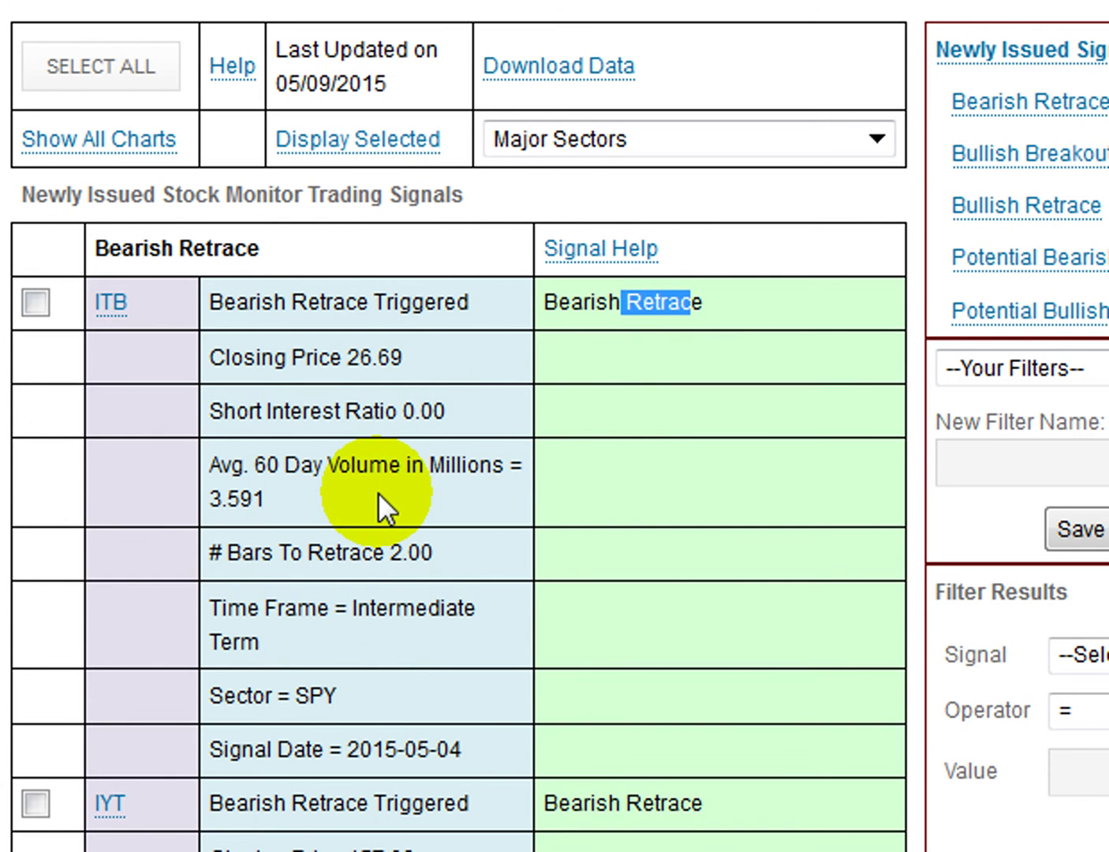
scroll(378, 490, up, 5)
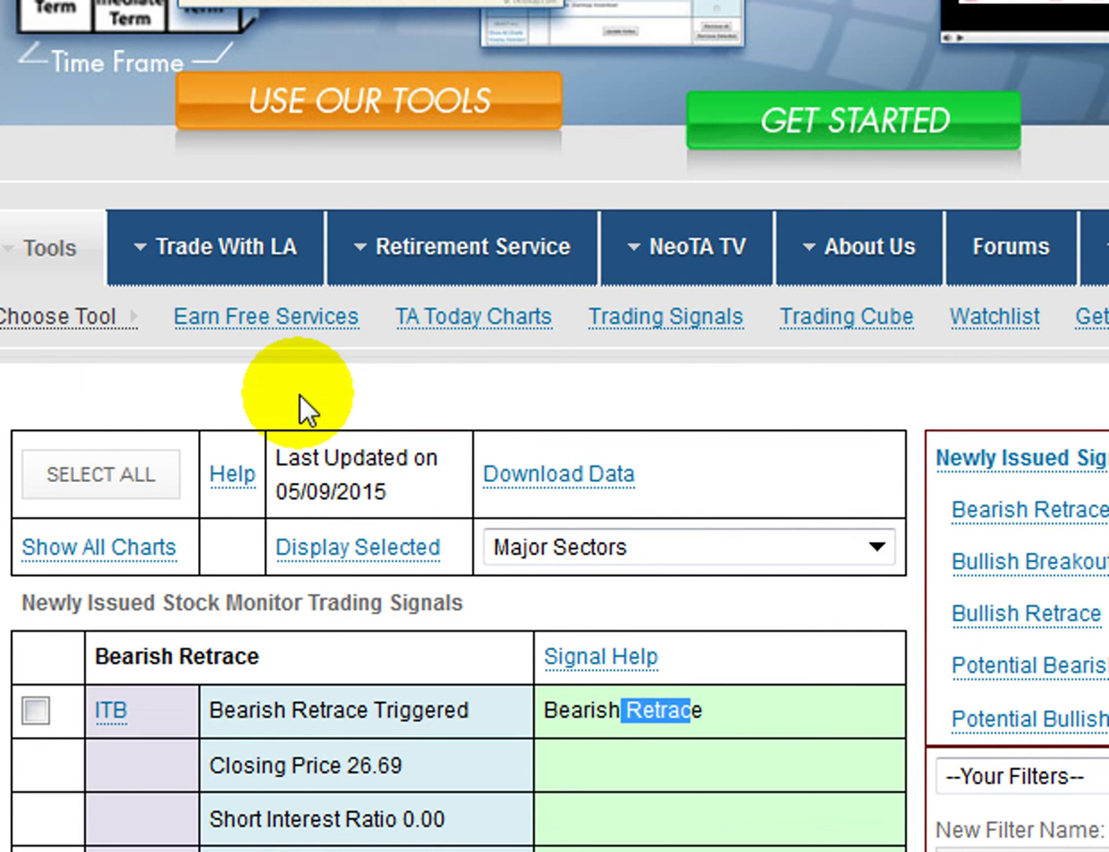
mouse_move(56, 251)
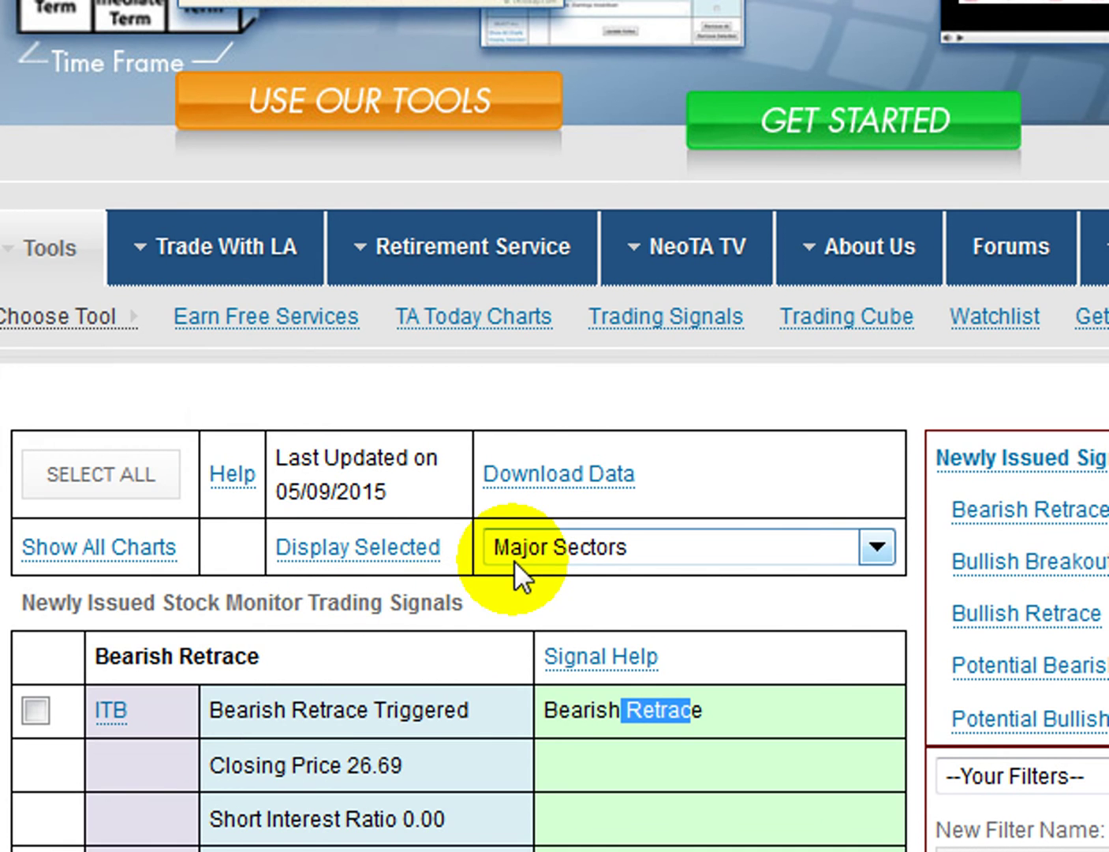
click(315, 562)
- Examine the Bearish Breakout signal details for FGB and the Bullish Breakout entry for ALS.TO in the newly issued trading signals
scroll(382, 637, down, 6)
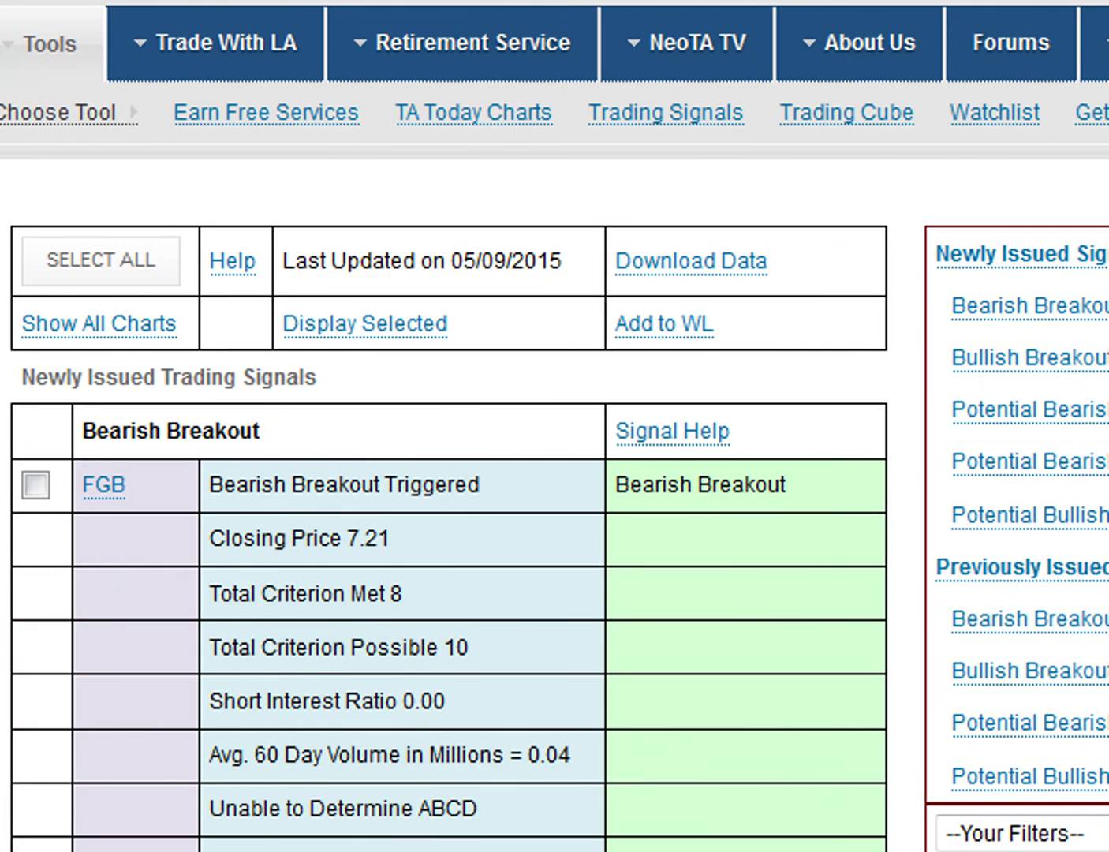
scroll(447, 564, down, 5)
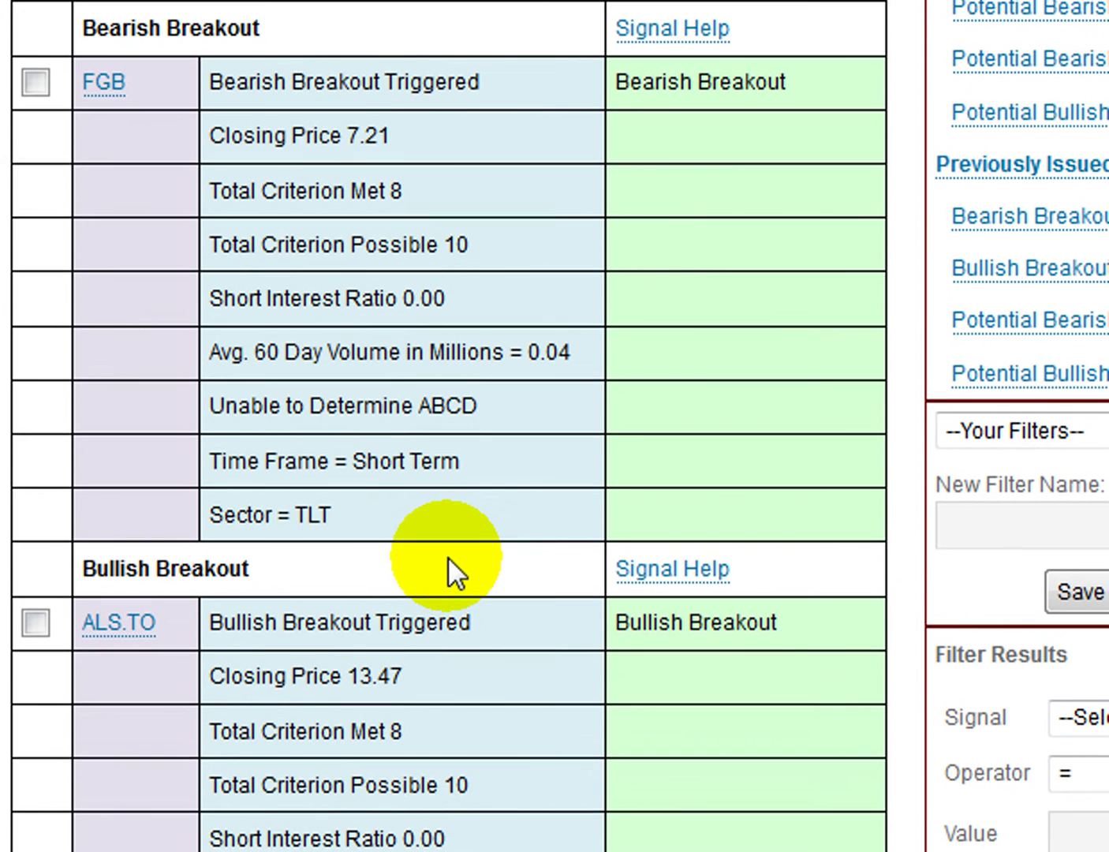
scroll(447, 556, up, 3)
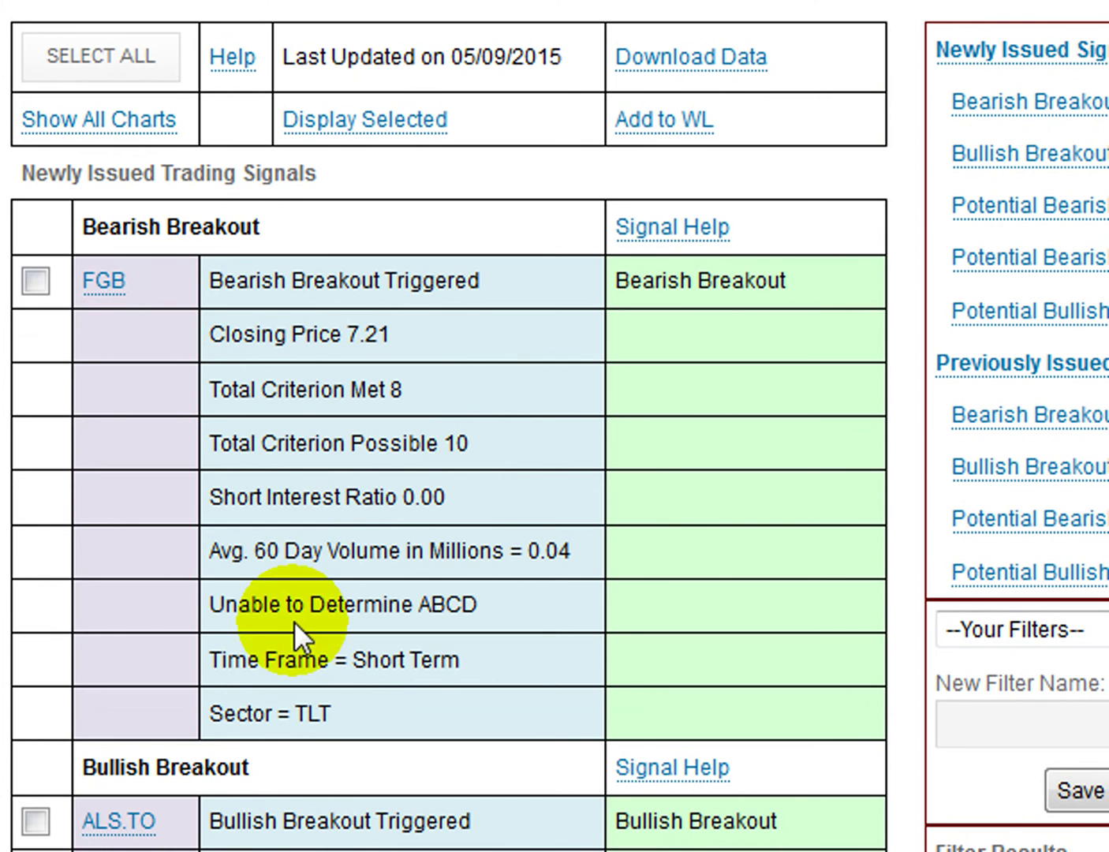
scroll(266, 317, up, 6)
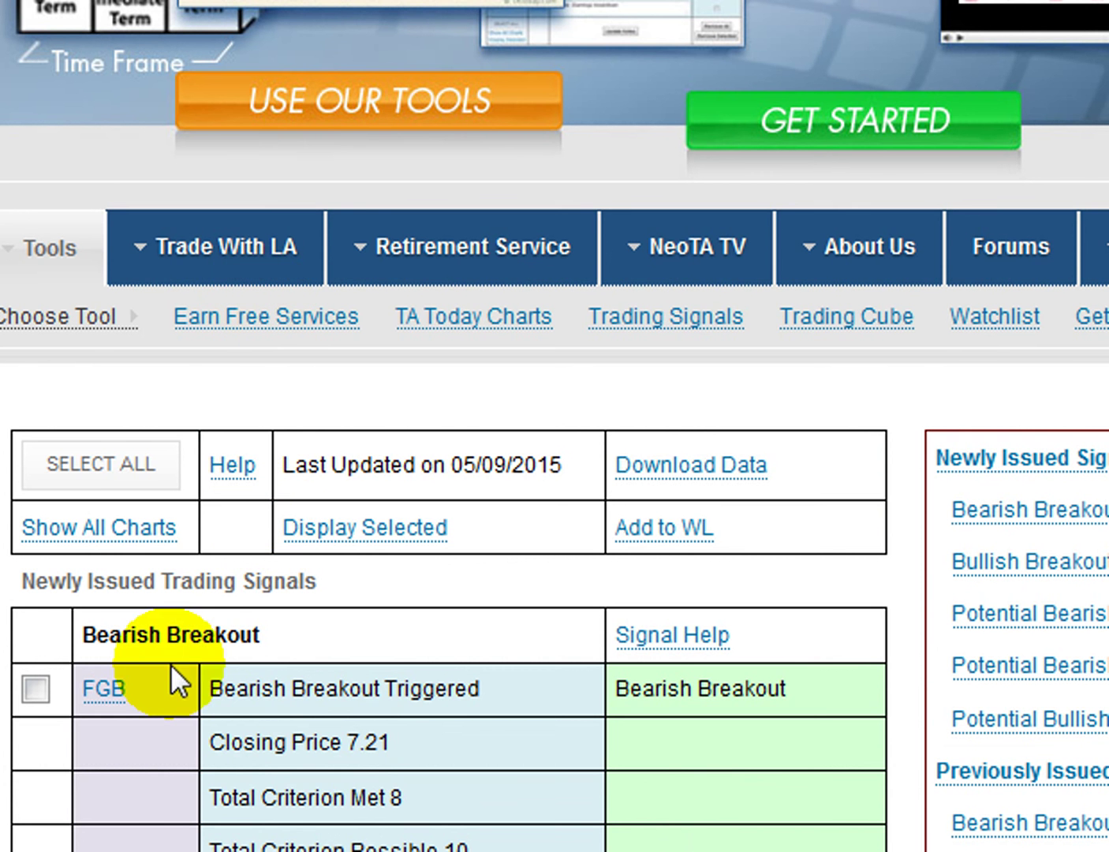
scroll(197, 631, down, 6)
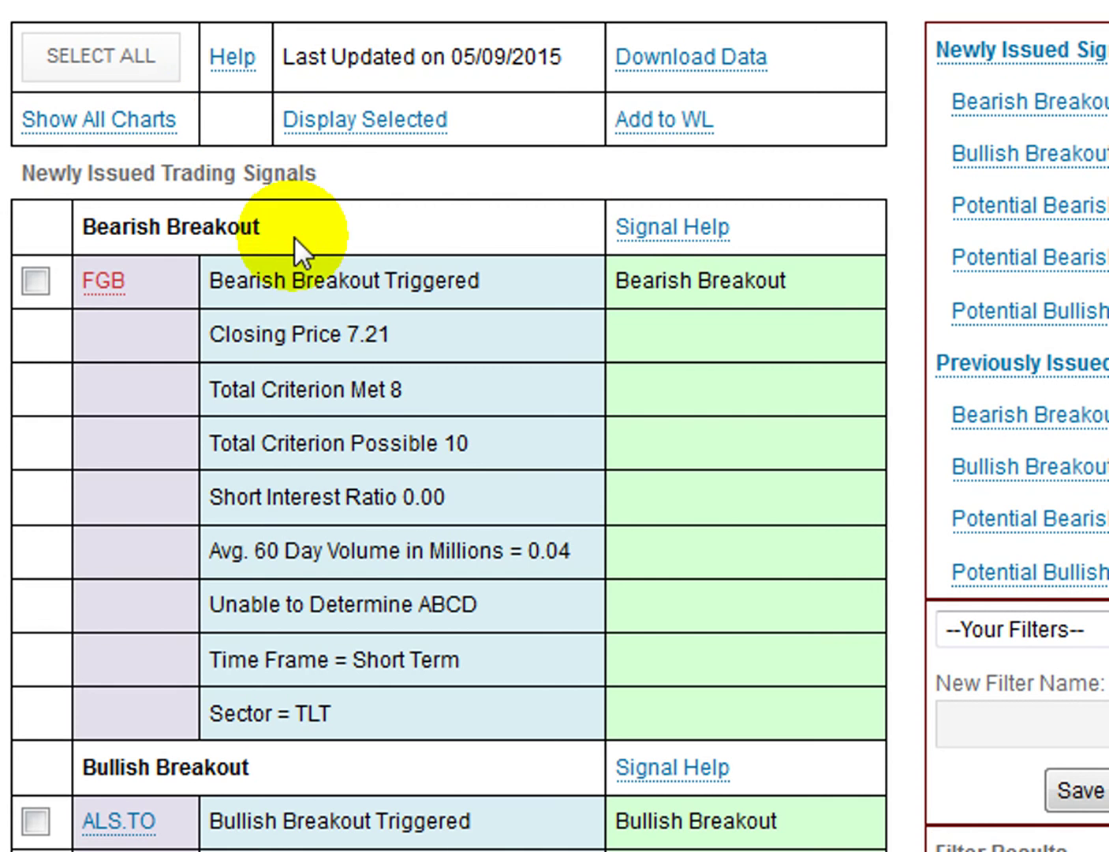
scroll(297, 246, down, 2)
scroll(297, 240, up, 7)
- Open the Morning Comments/Orders page of the TA Today Portfolio in the Trade With LA section
mouse_move(336, 365)
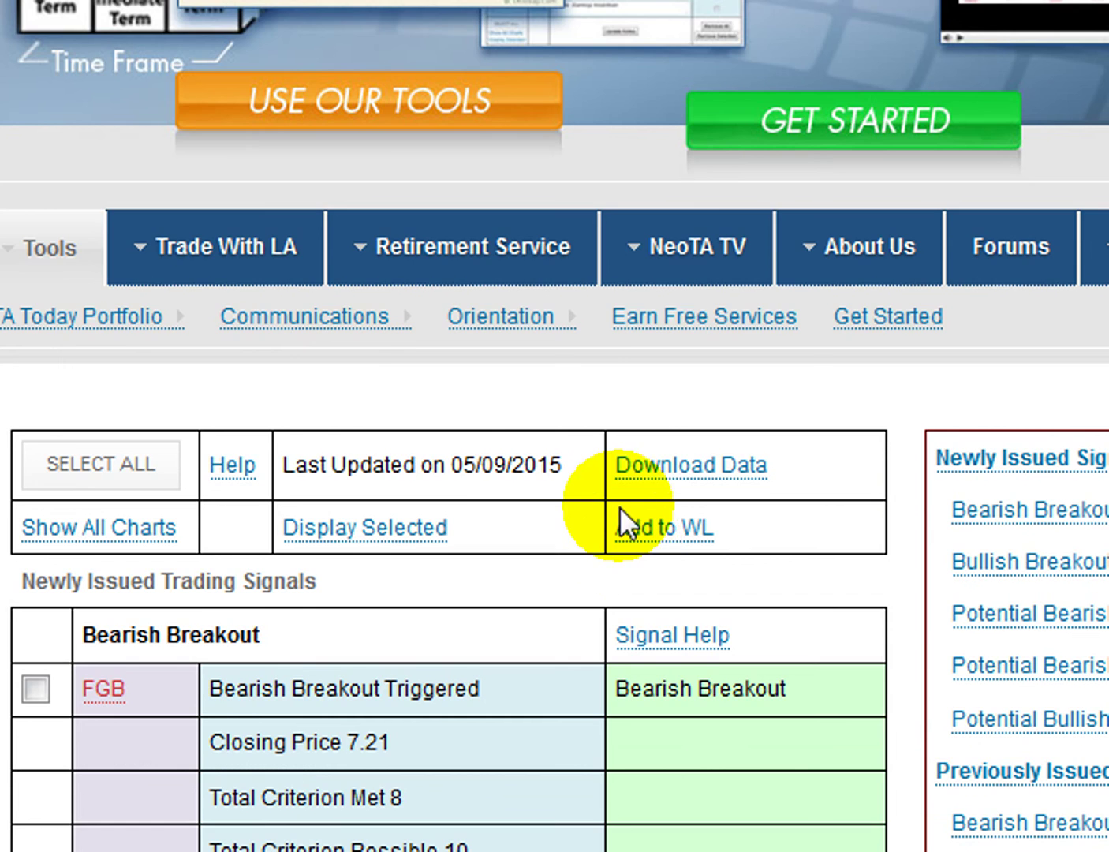
scroll(306, 394, down, 3)
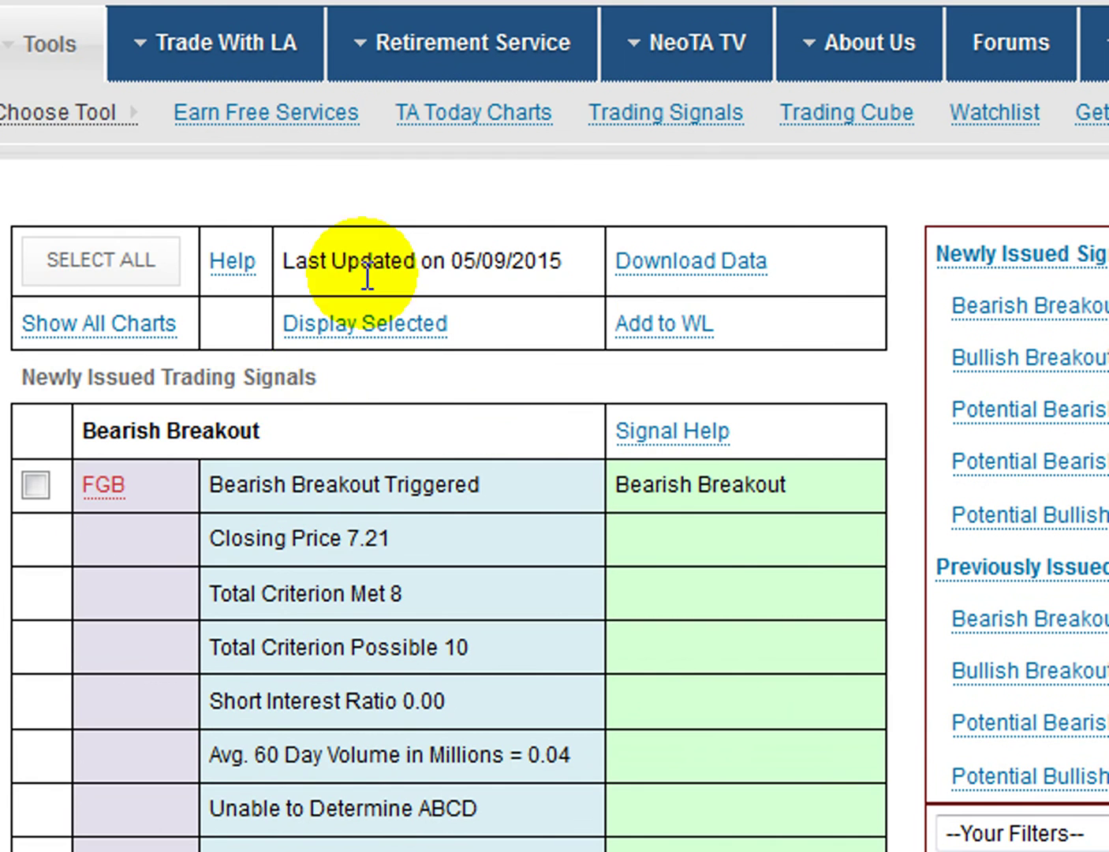
mouse_move(68, 119)
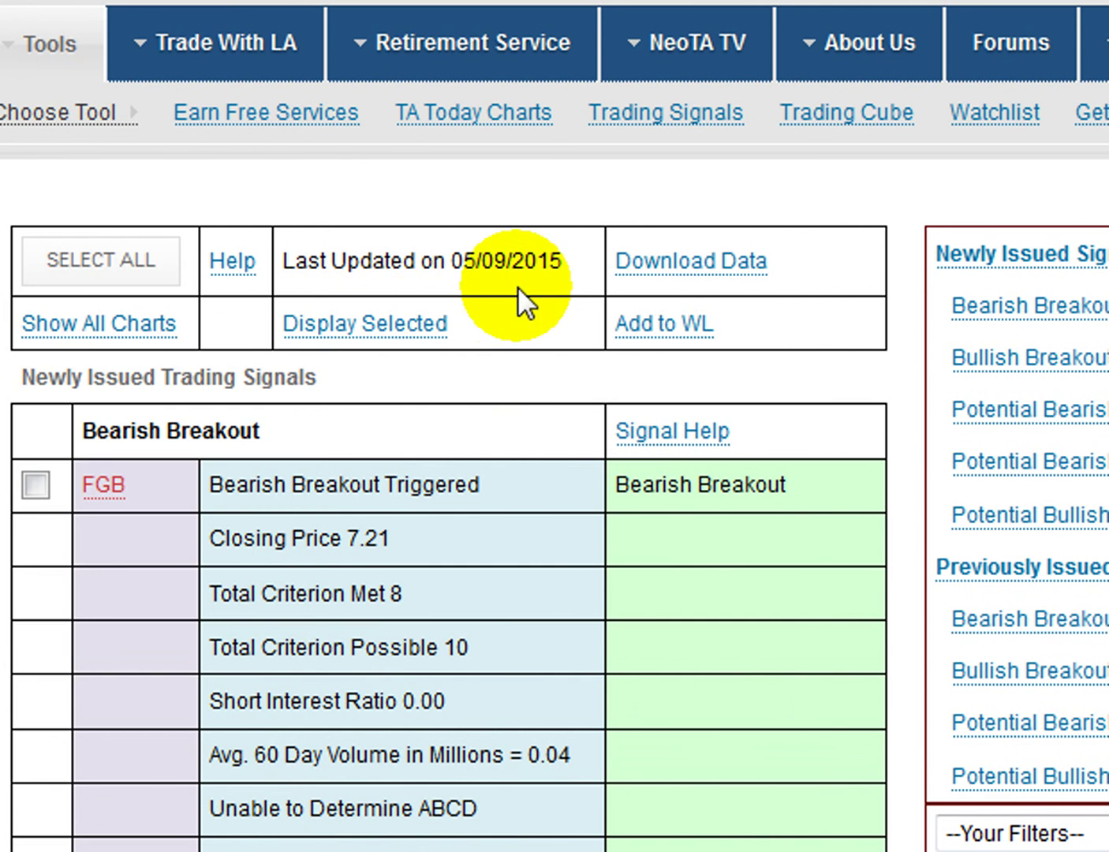
mouse_move(172, 69)
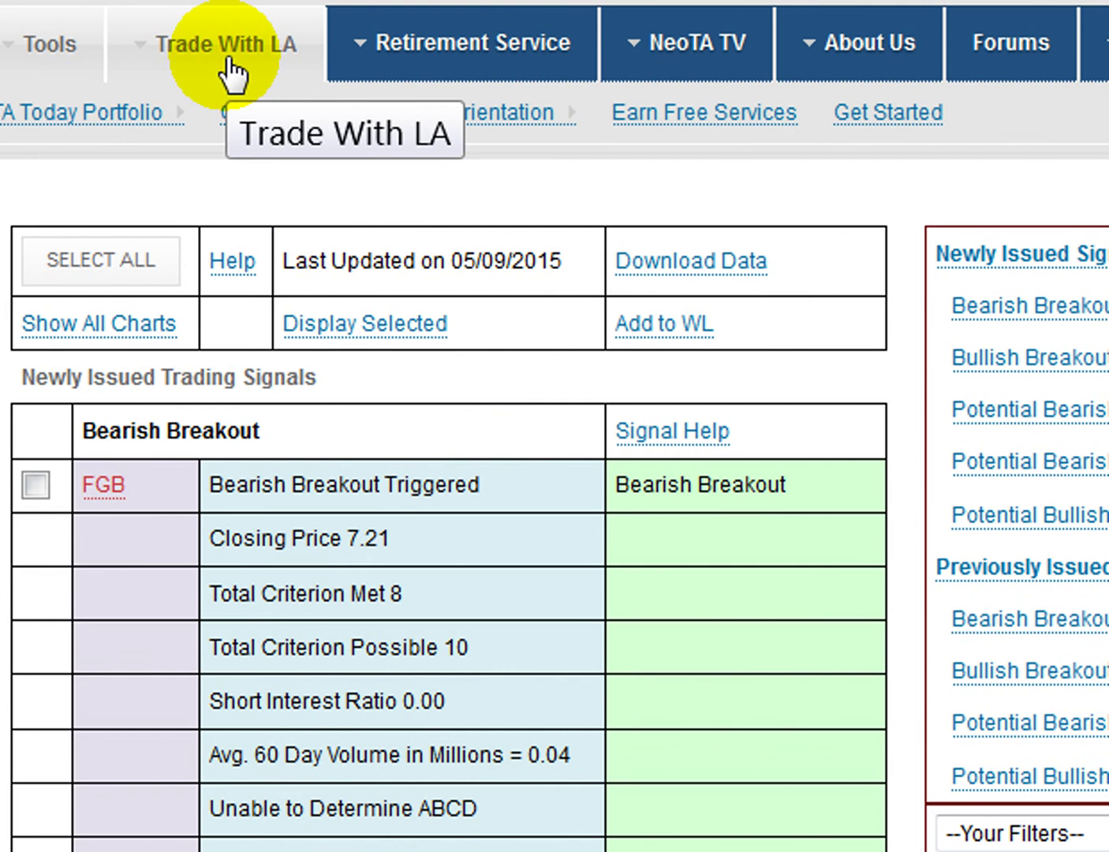
mouse_move(135, 122)
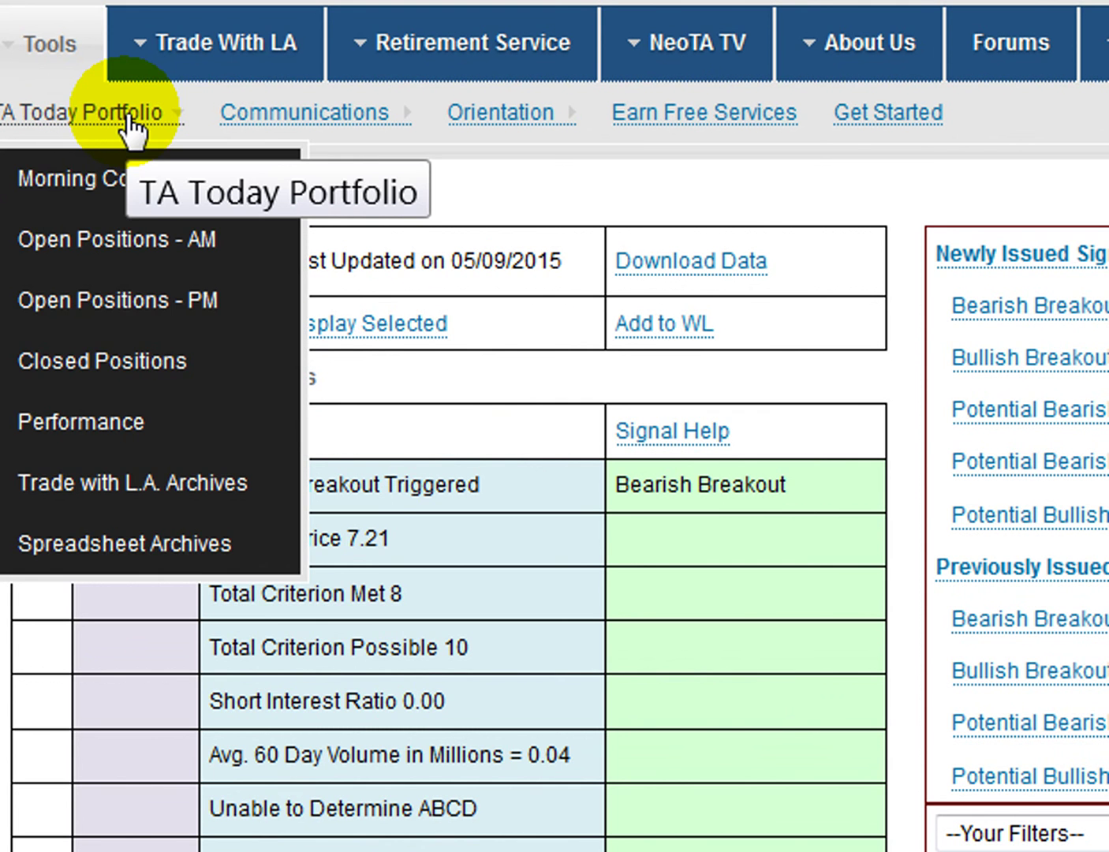
mouse_move(292, 112)
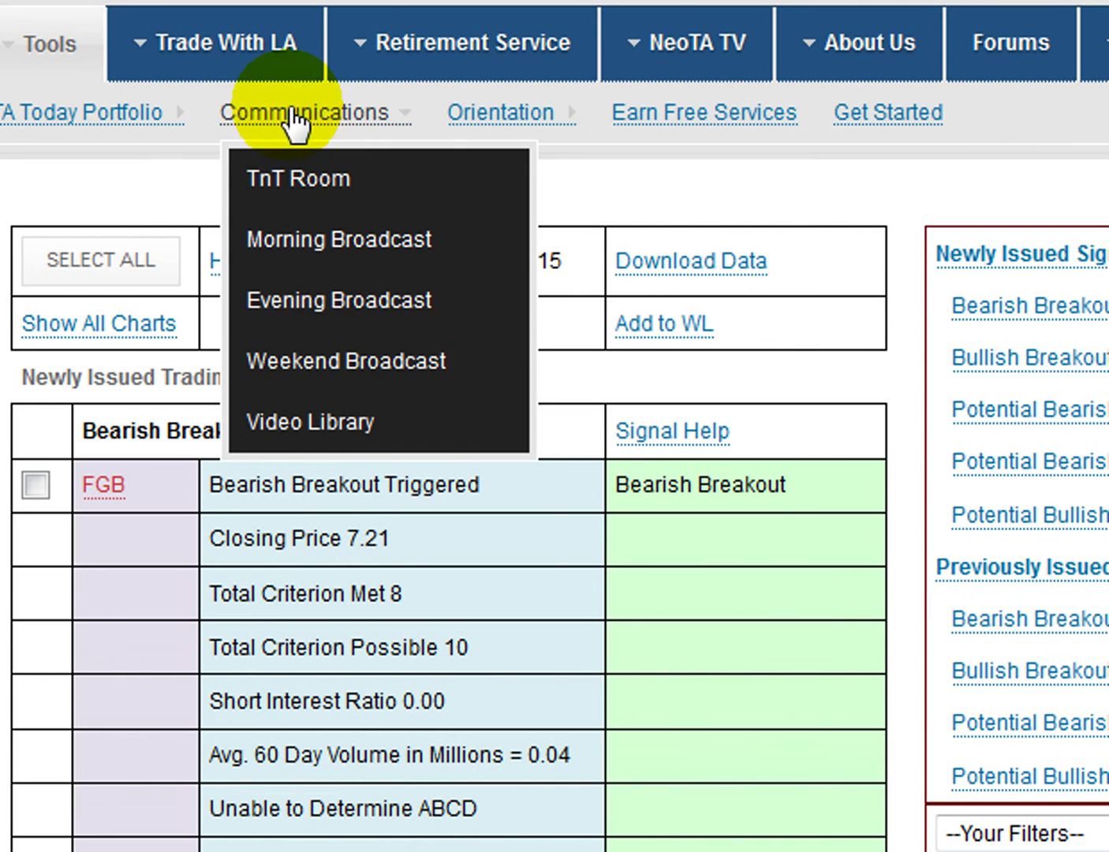
mouse_move(126, 93)
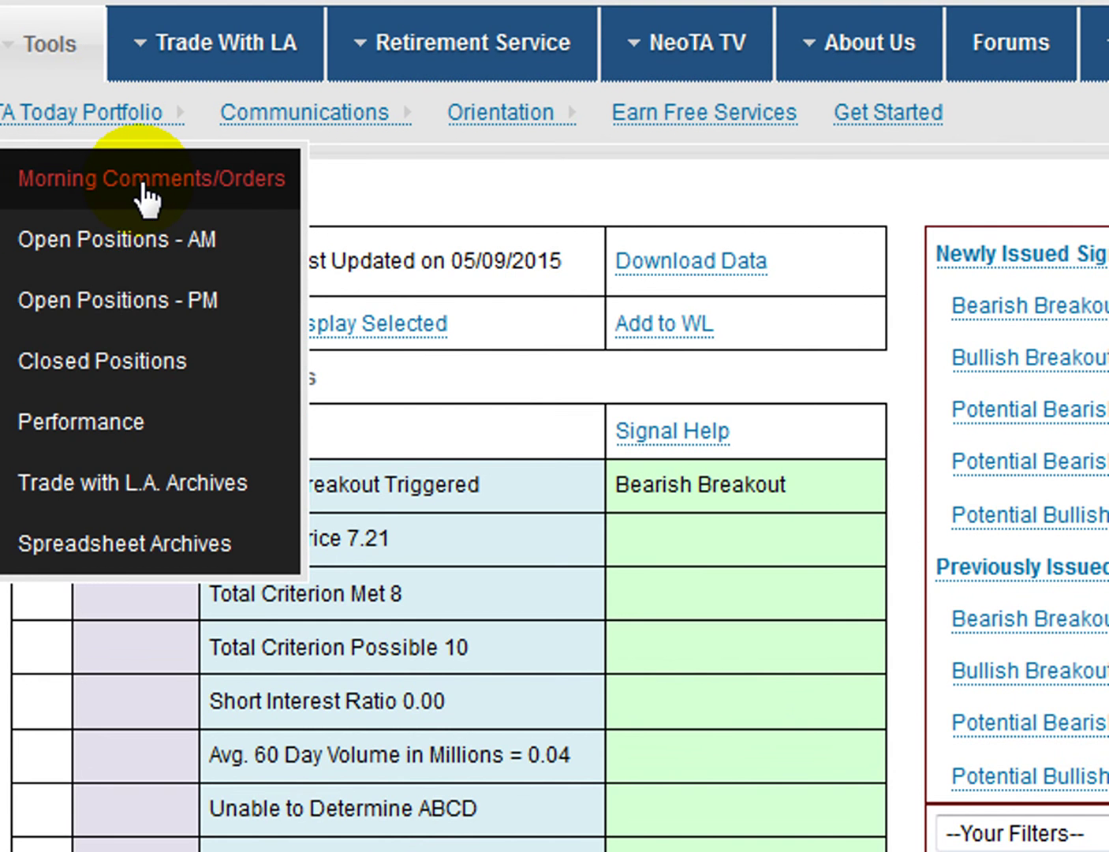
click(277, 270)
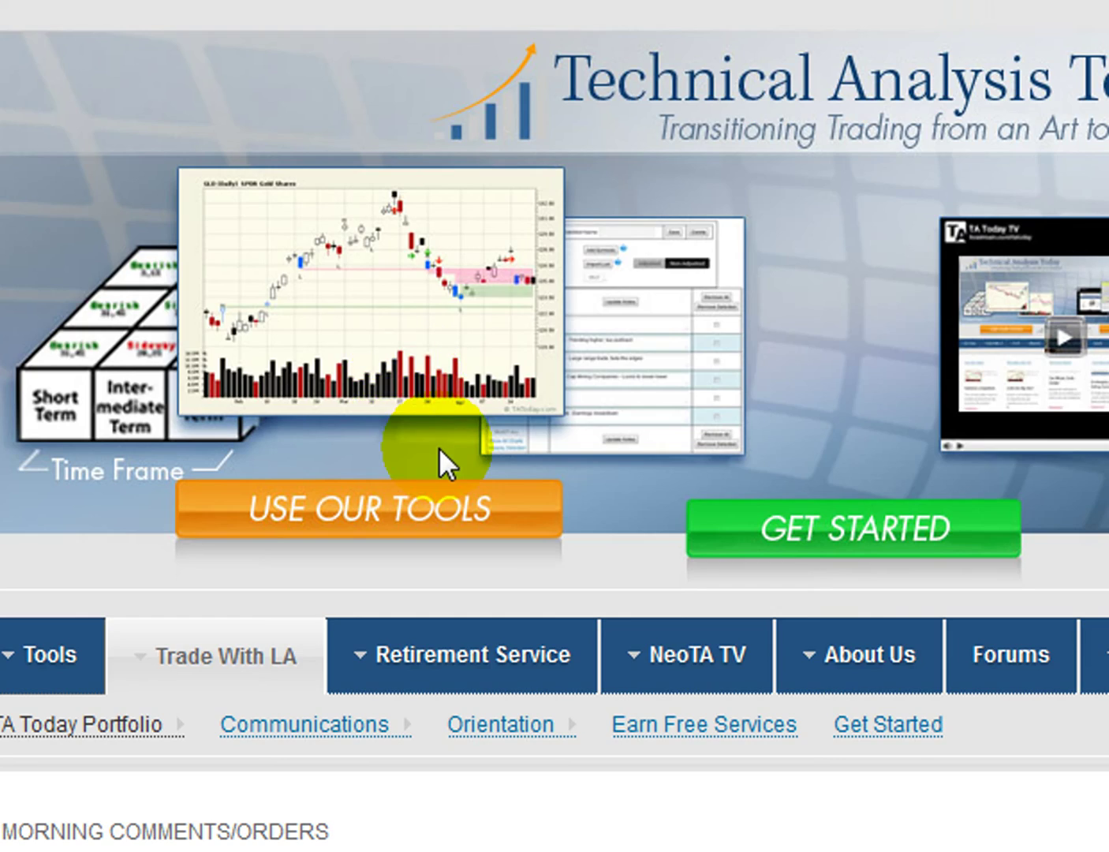
- Examine the May 8, 2015 morning comments, including the market recap, World Markets, Economics, Bottom Line, and Portfolio Thoughts and New Orders
scroll(438, 447, down, 7)
scroll(438, 447, down, 3)
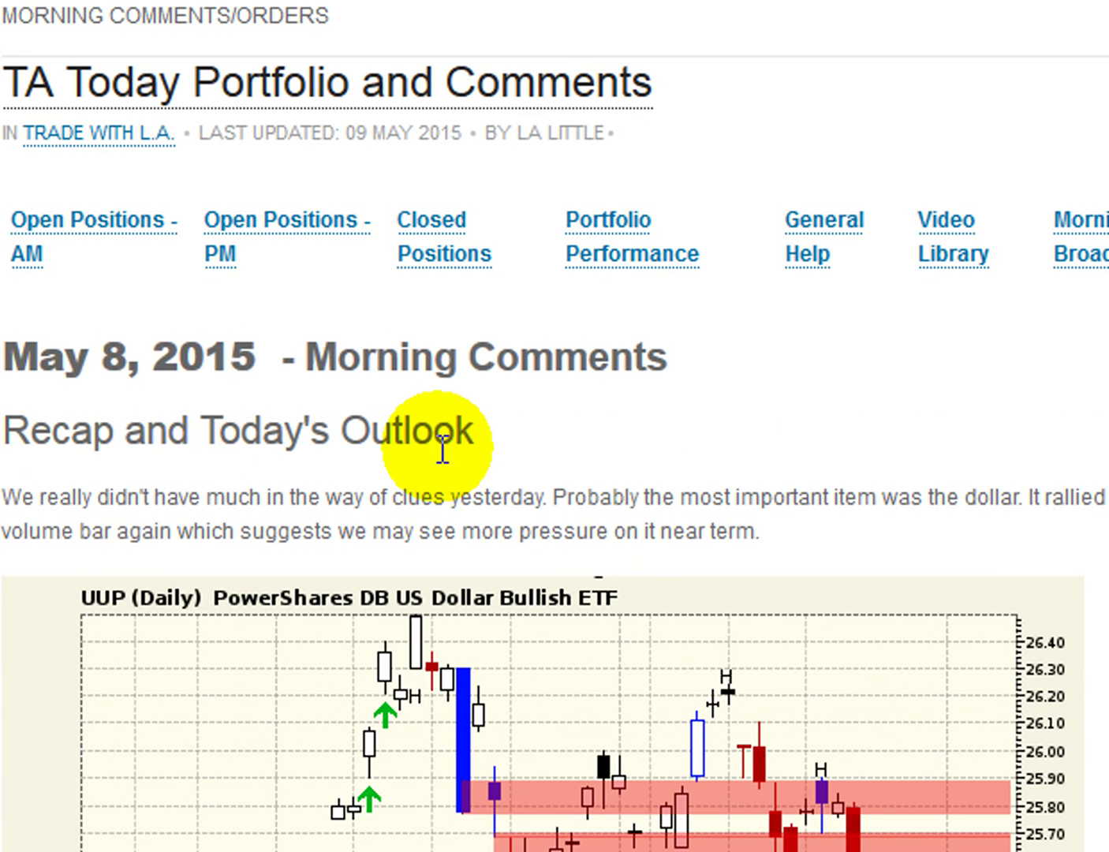
scroll(488, 490, down, 3)
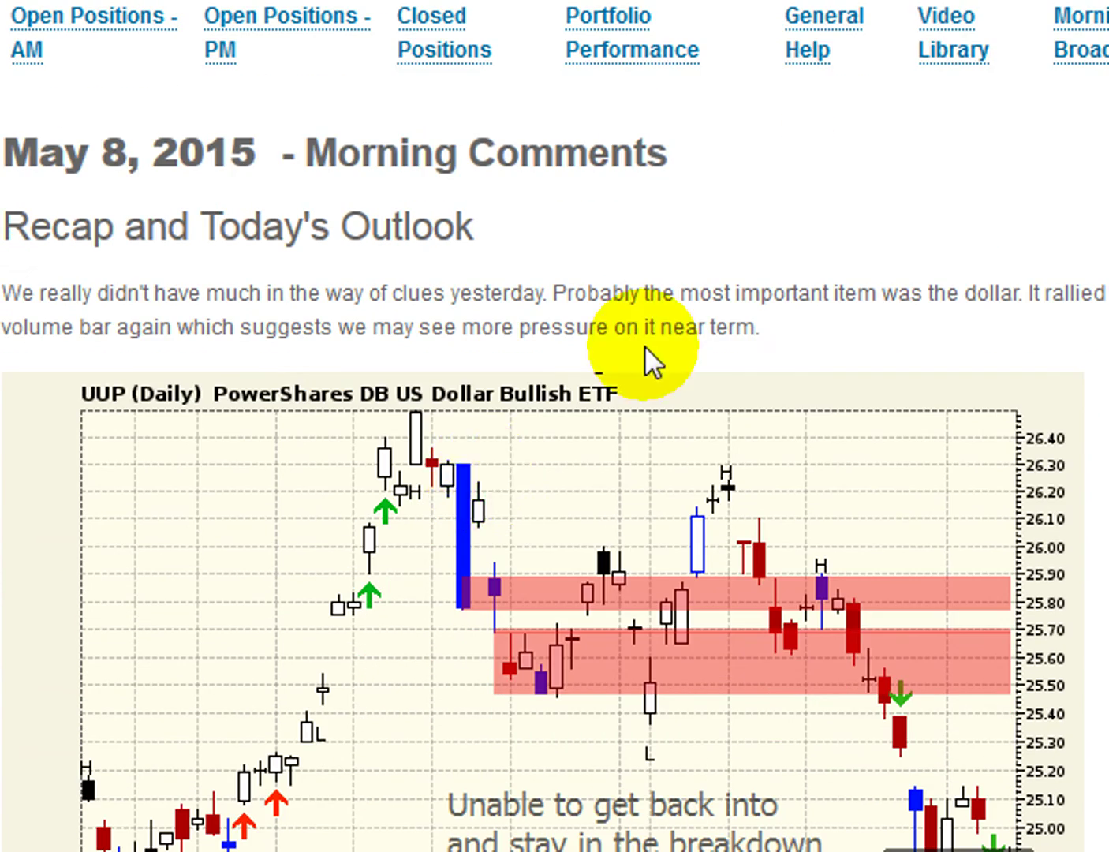
scroll(622, 363, down, 3)
scroll(445, 378, down, 20)
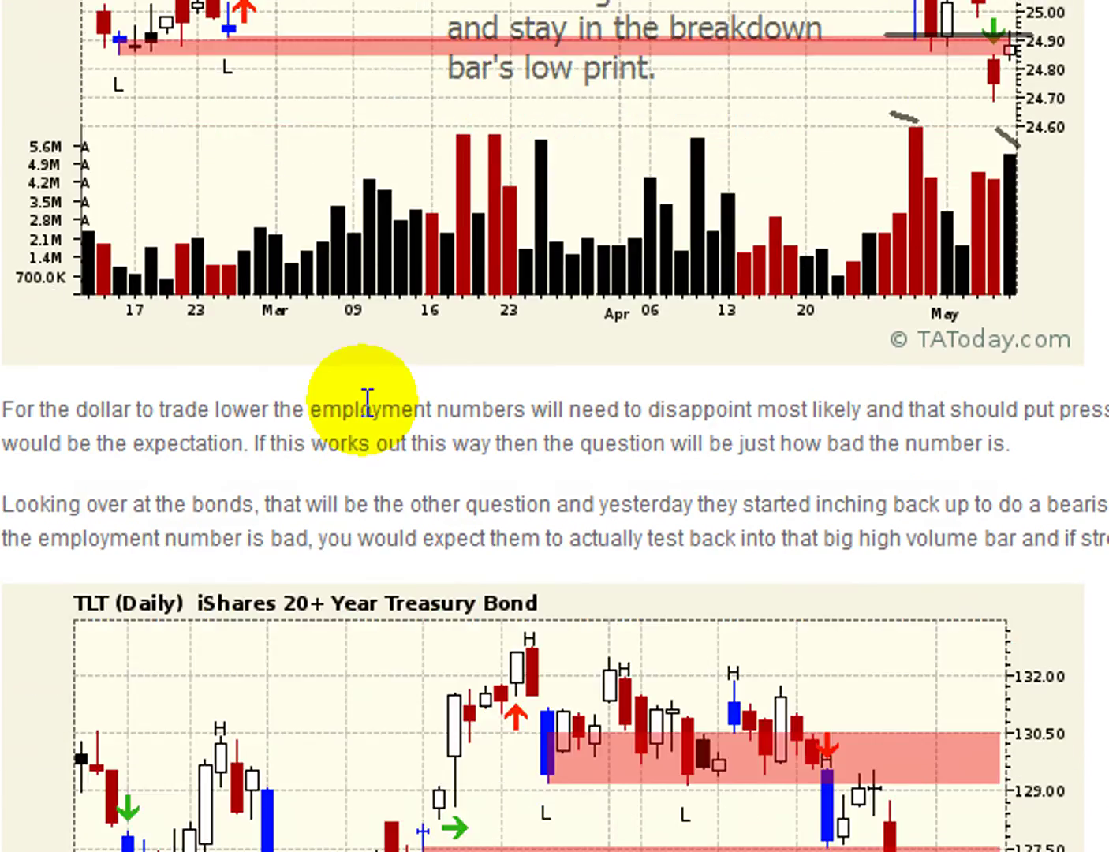
scroll(445, 407, down, 20)
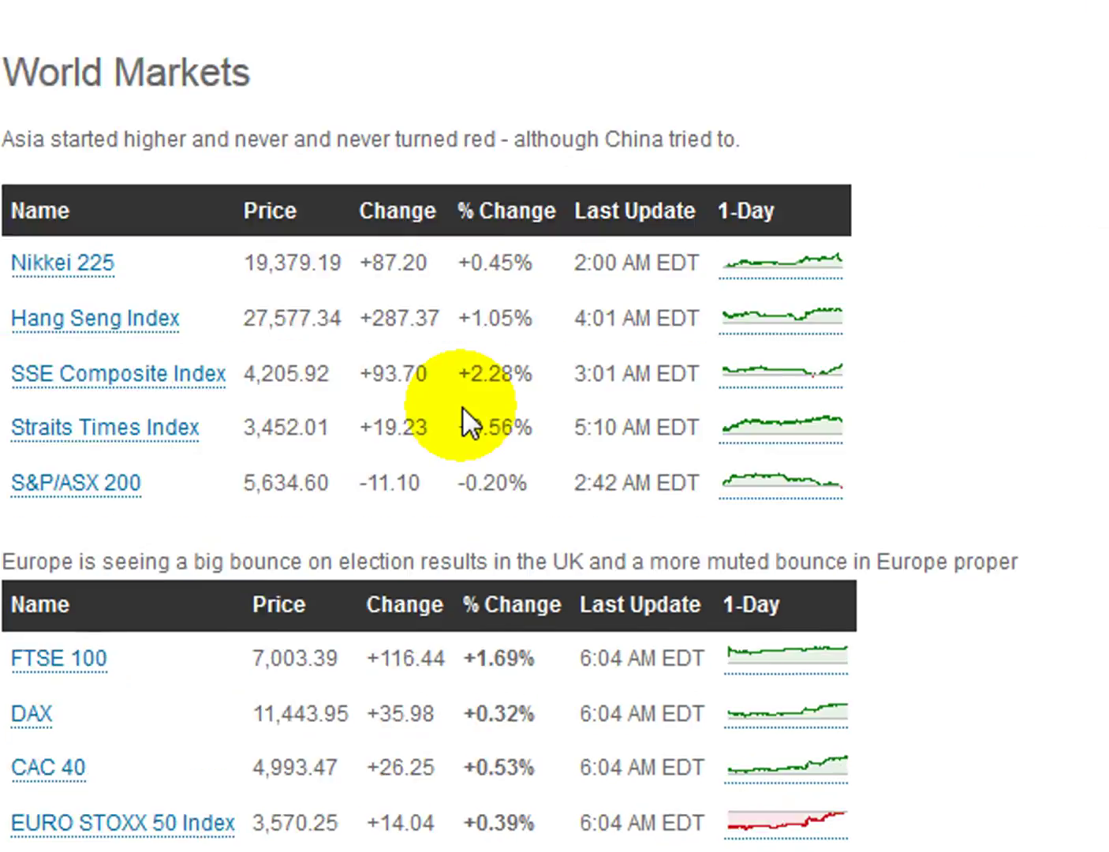
scroll(465, 409, down, 15)
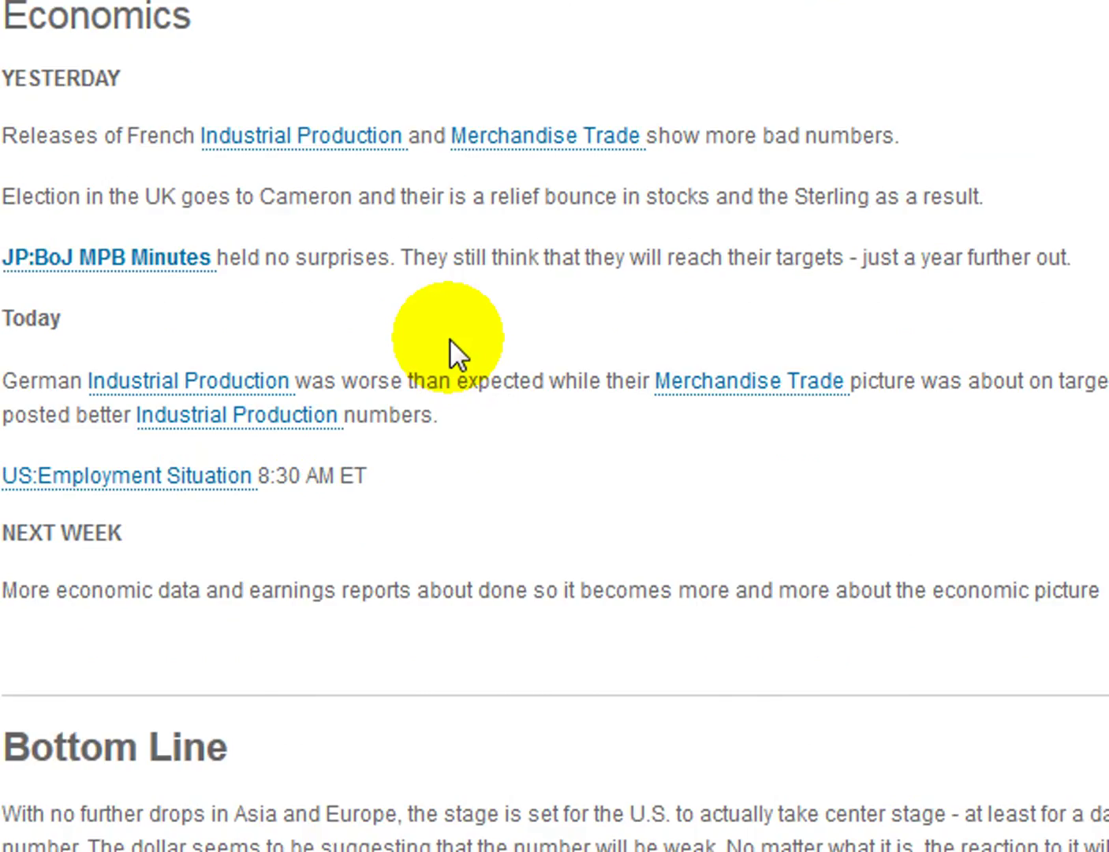
scroll(453, 348, down, 4)
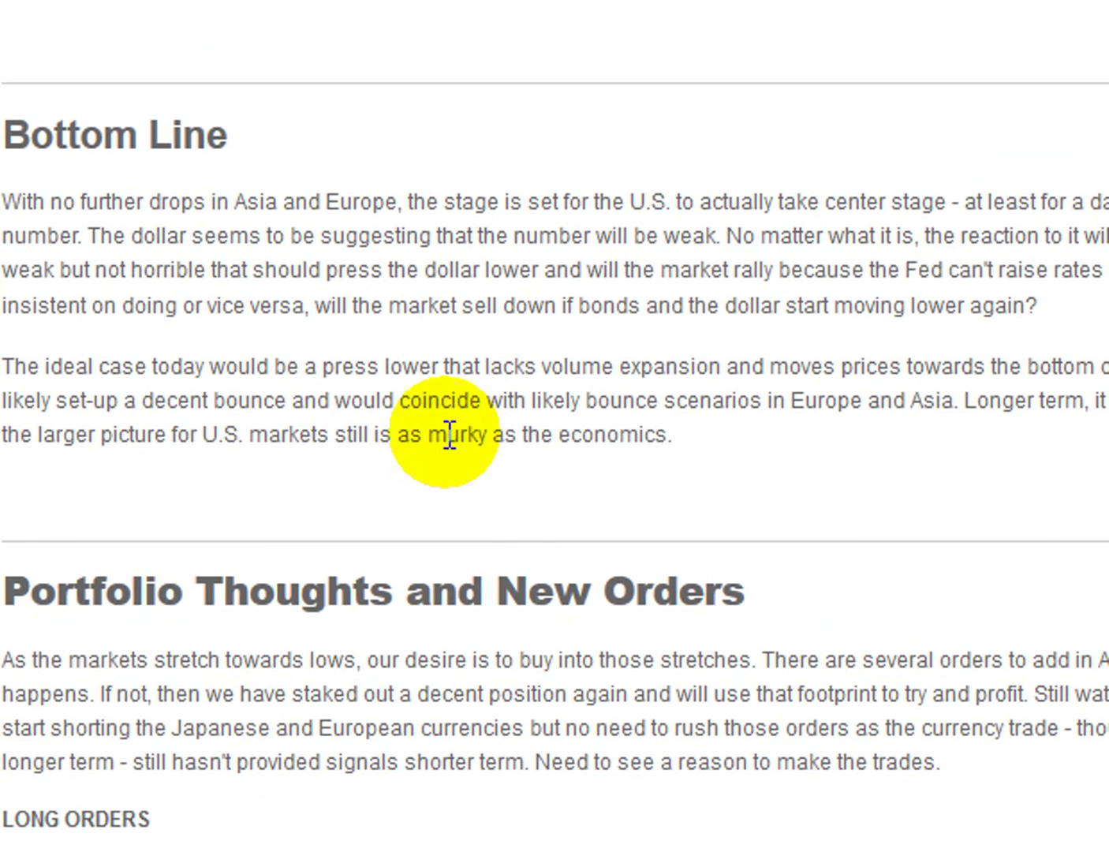
scroll(513, 543, down, 6)
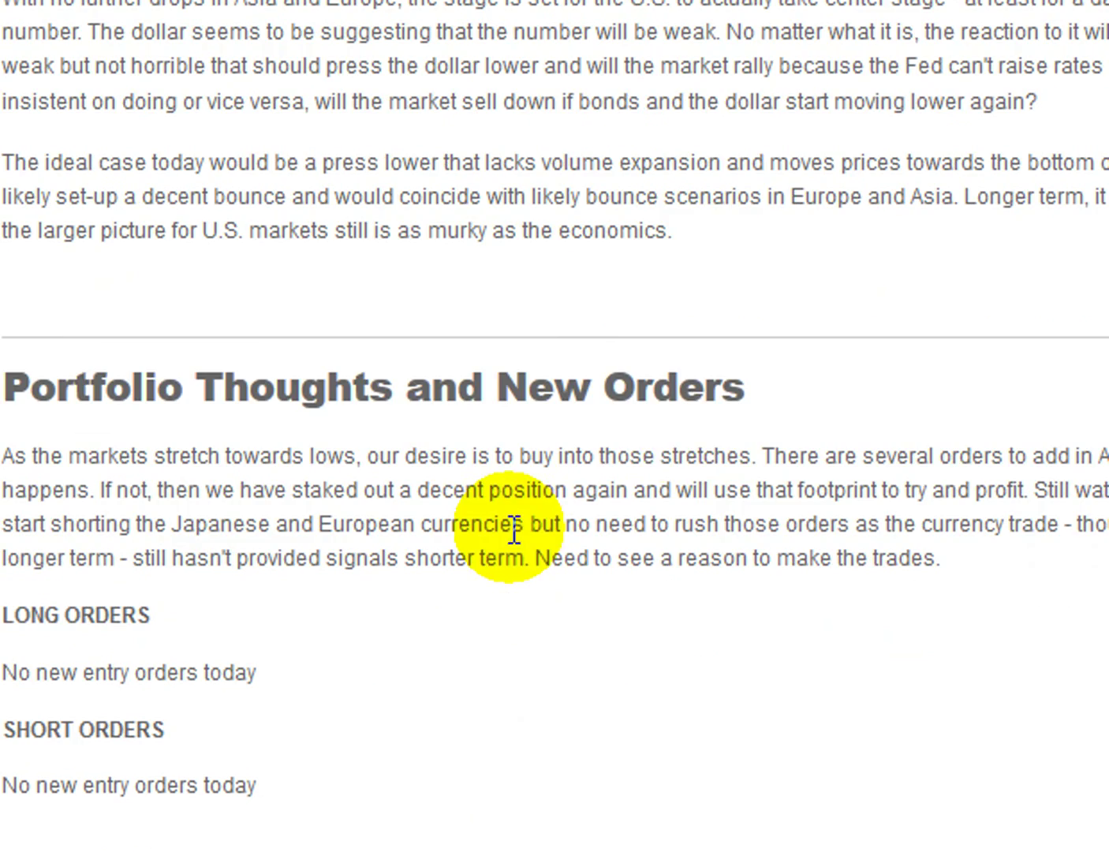
scroll(586, 451, down, 1)
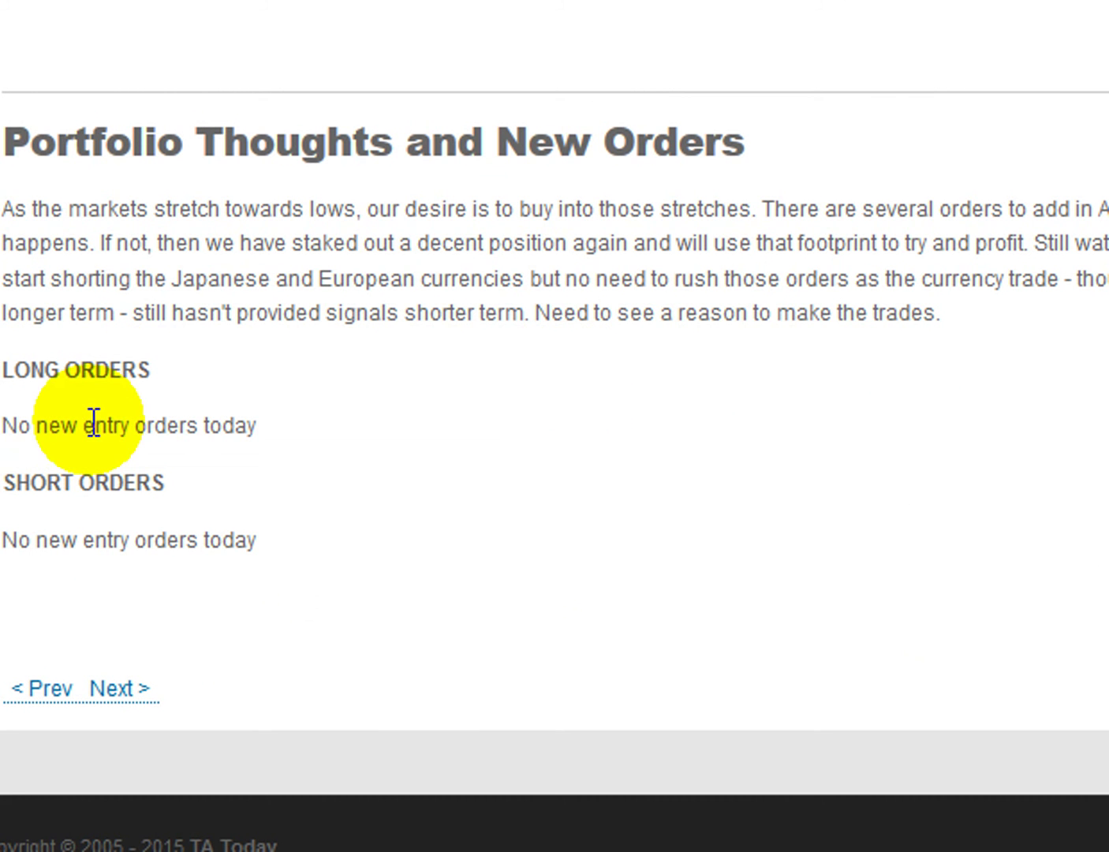
scroll(970, 315, up, 15)
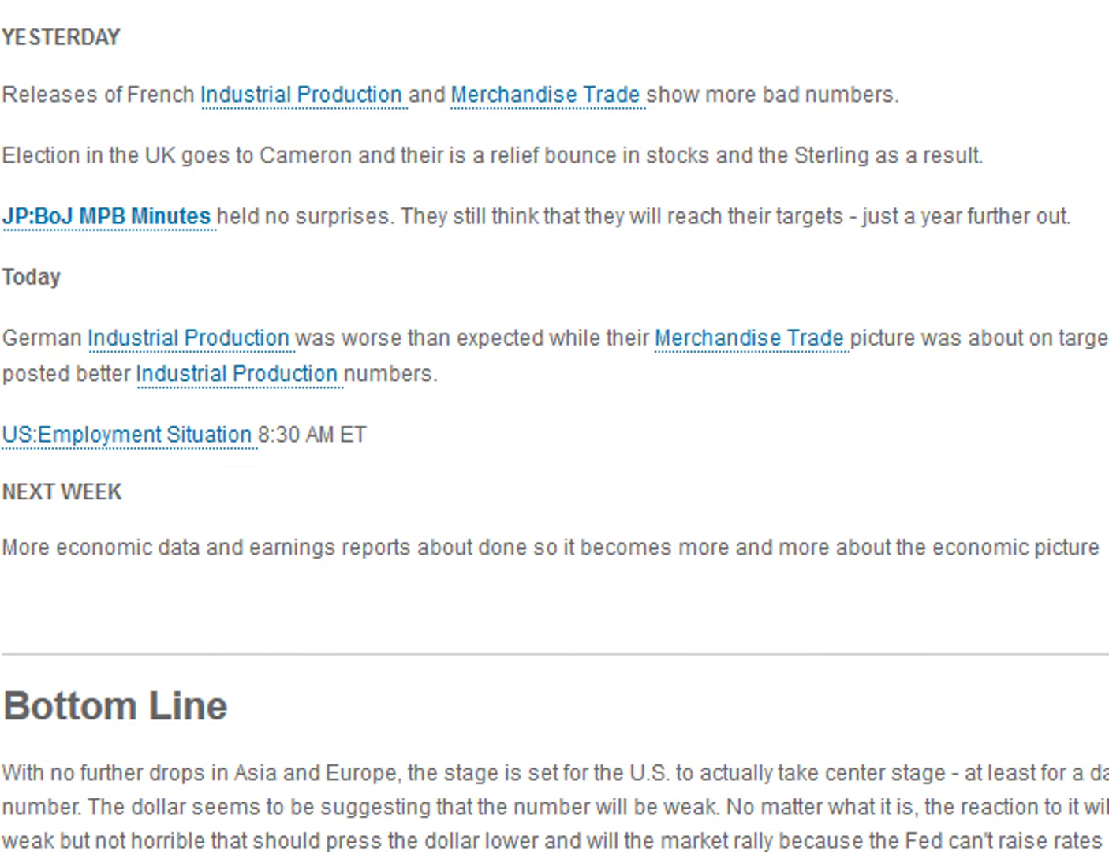
scroll(1062, 163, up, 10)
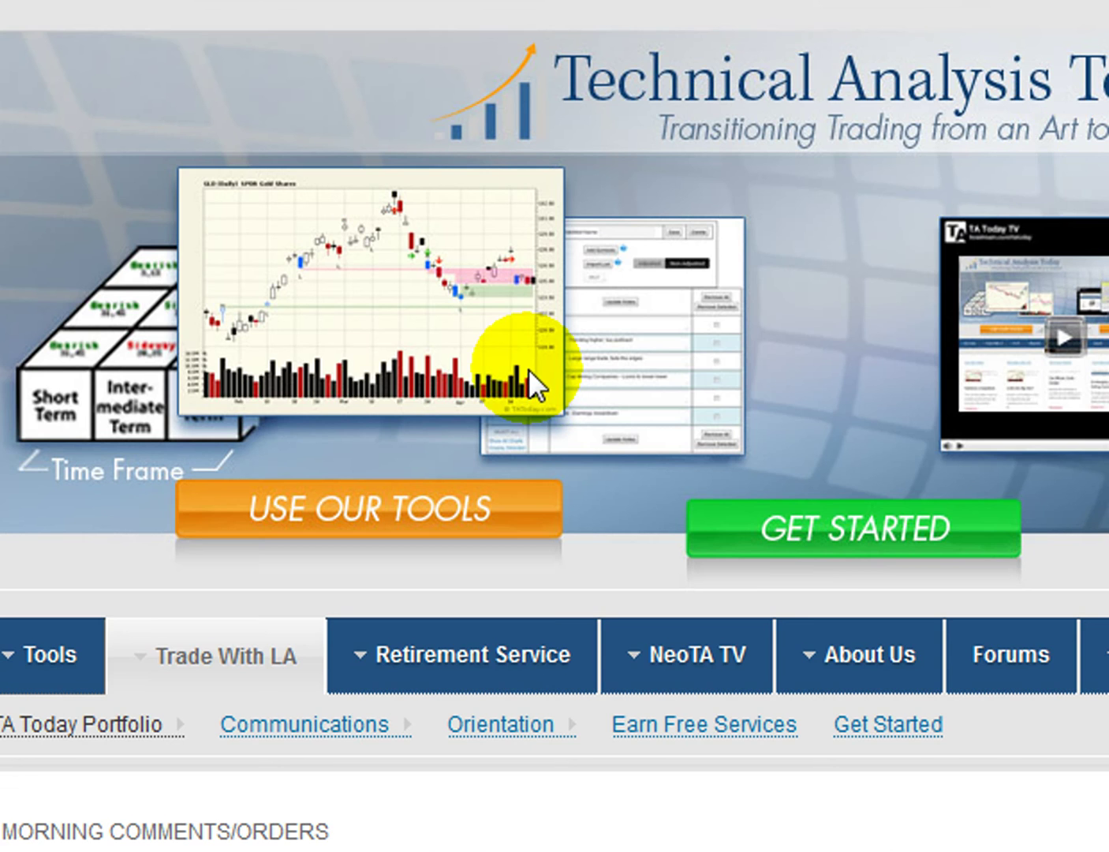
- View the portfolio's Open Positions - AM report, and return to the morning comments page
scroll(332, 303, down, 7)
mouse_move(142, 115)
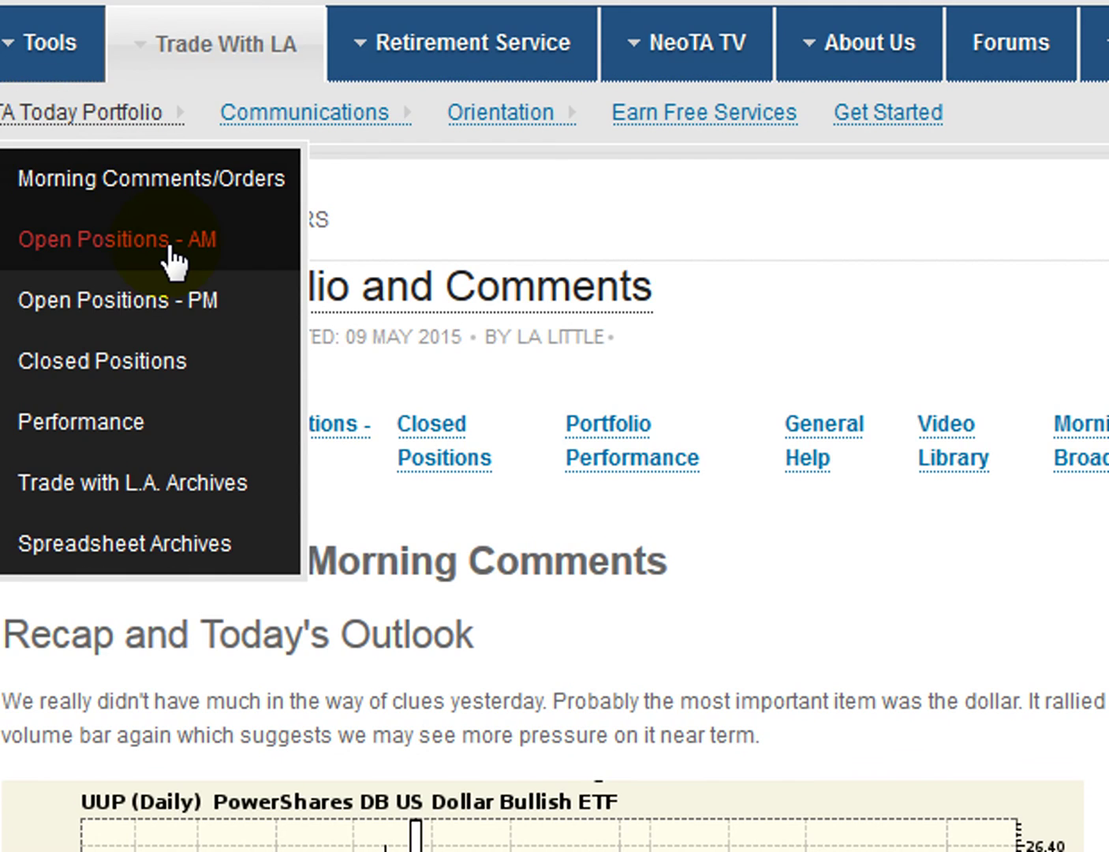
click(171, 252)
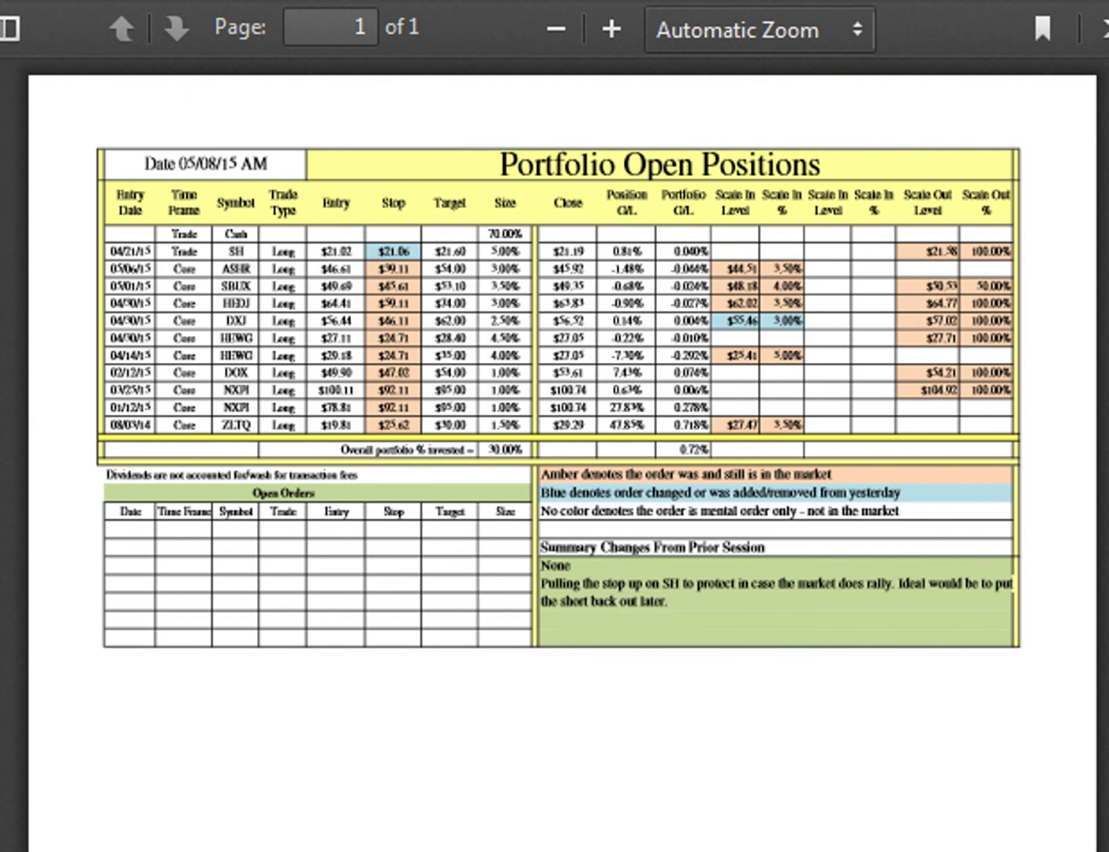
click(855, 2)
scroll(640, 216, down, 2)
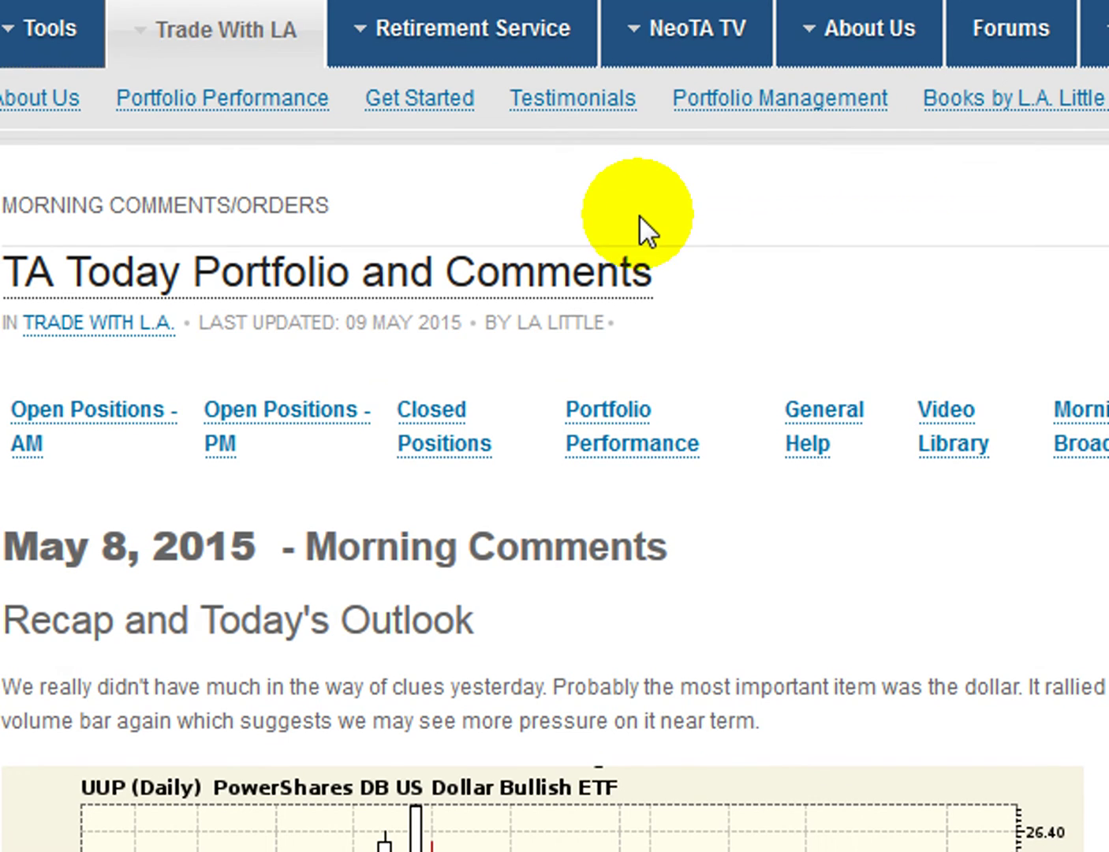
- View the portfolio's Closed Positions report for May, and go back to the morning comments page
scroll(626, 202, up, 2)
mouse_move(87, 115)
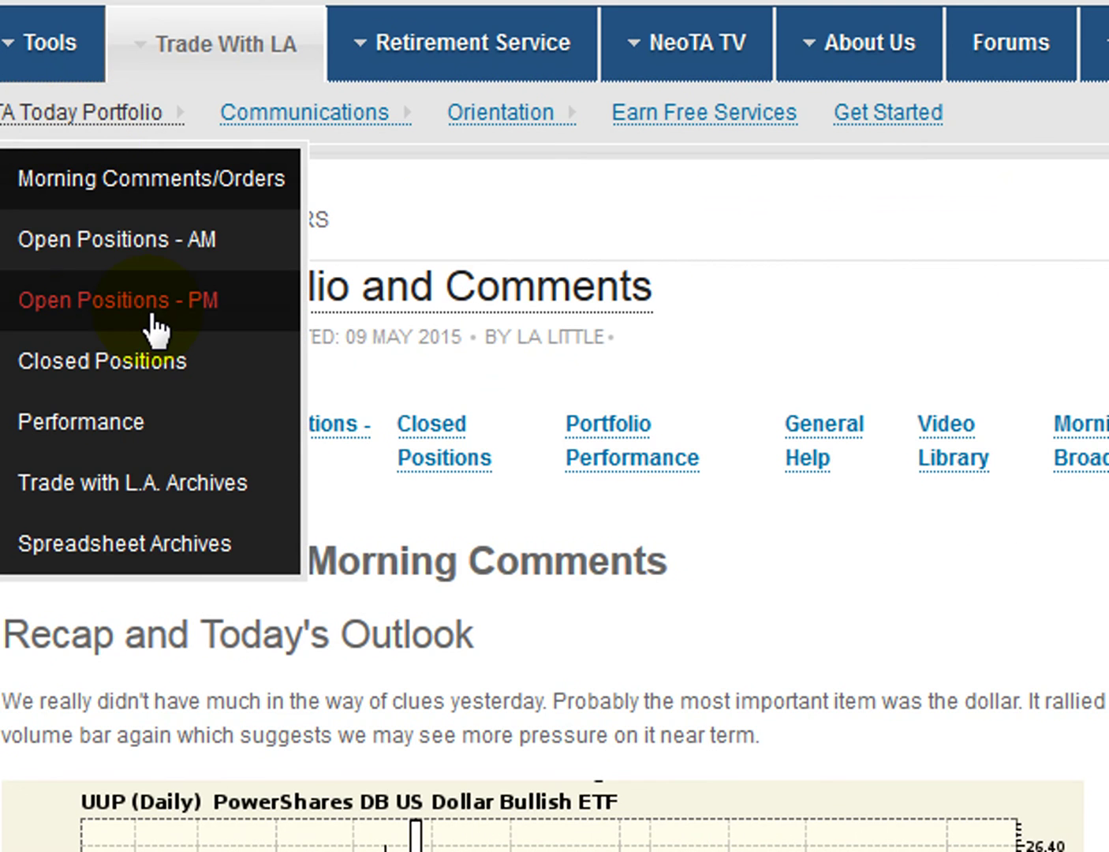
click(138, 365)
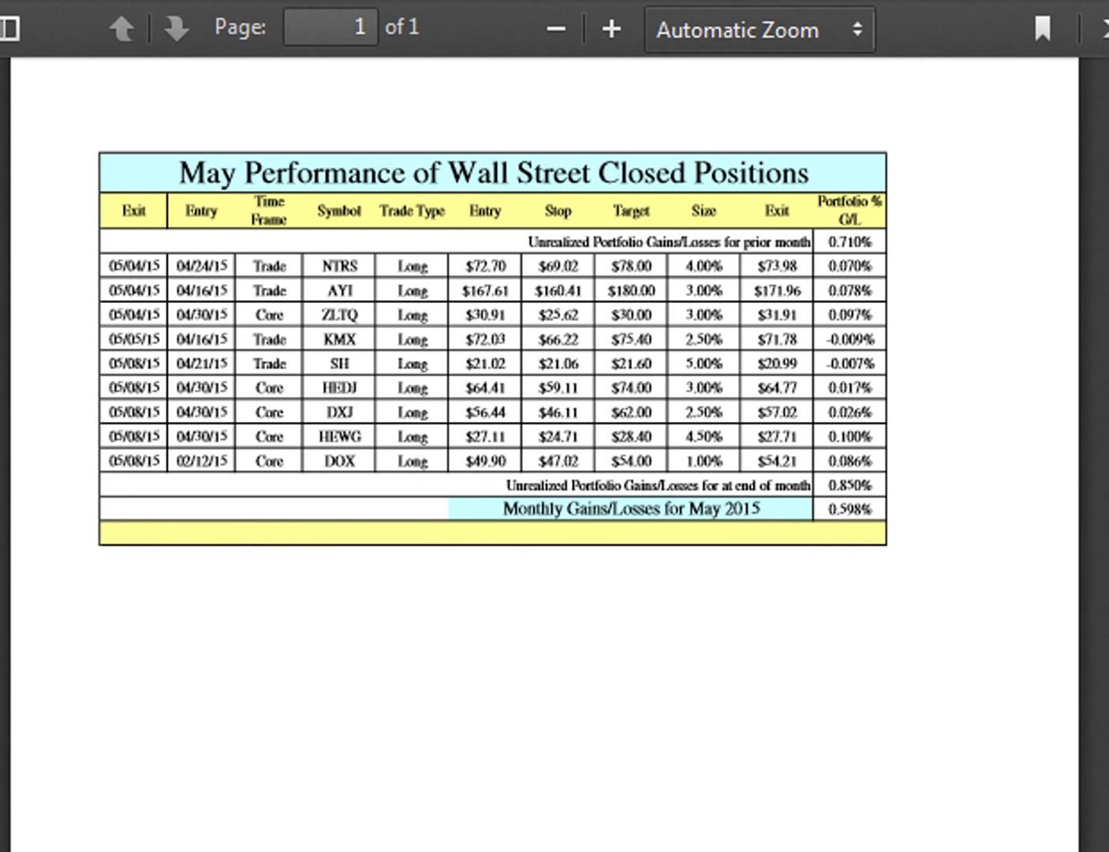
key(alt+Left)
- Open the portfolio's Performance report, review the monthly returns against the S&P 500, and bring up the March-15 closed positions
mouse_move(87, 112)
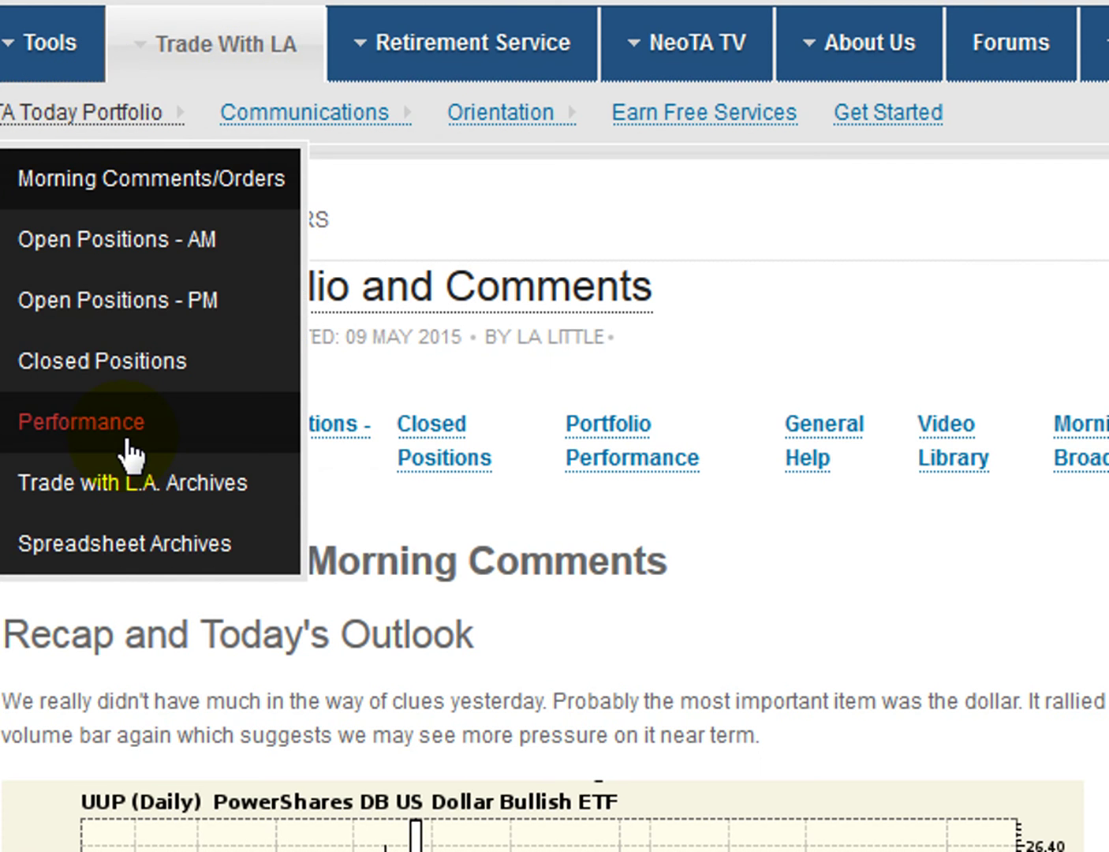
click(131, 452)
scroll(515, 416, down, 10)
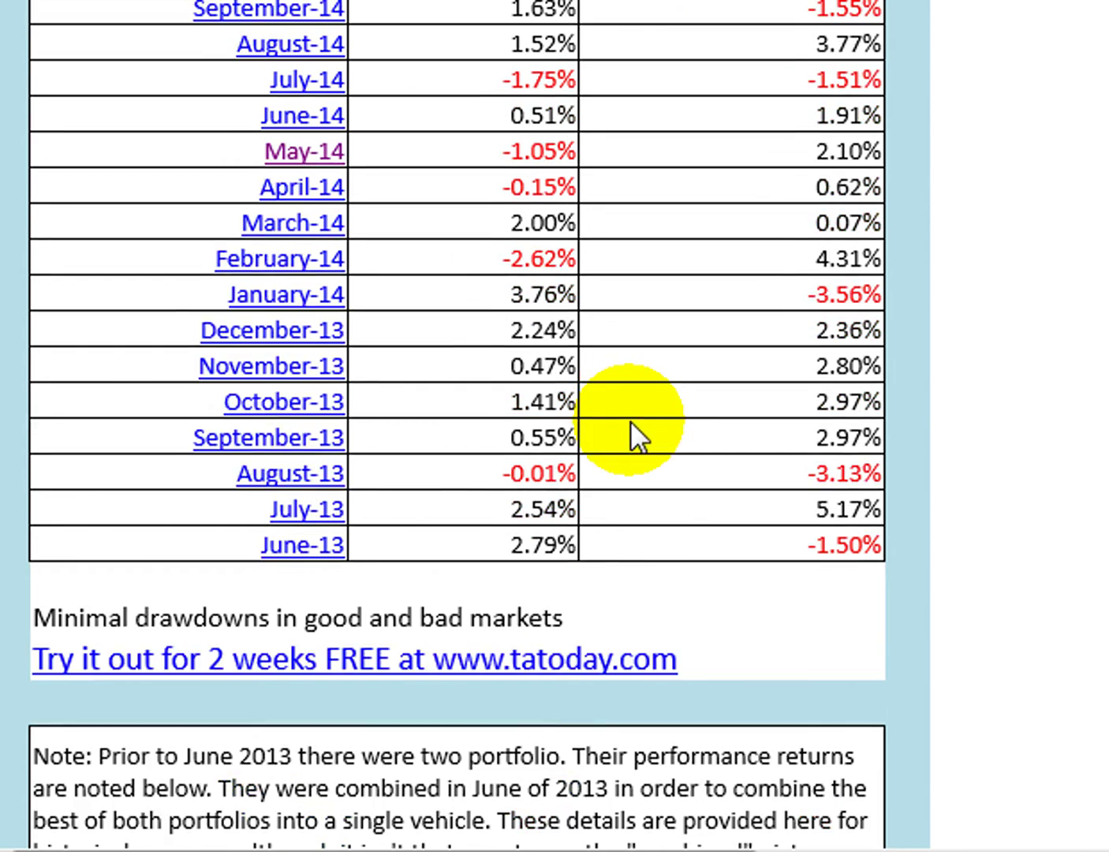
scroll(297, 409, up, 4)
scroll(323, 206, up, 2)
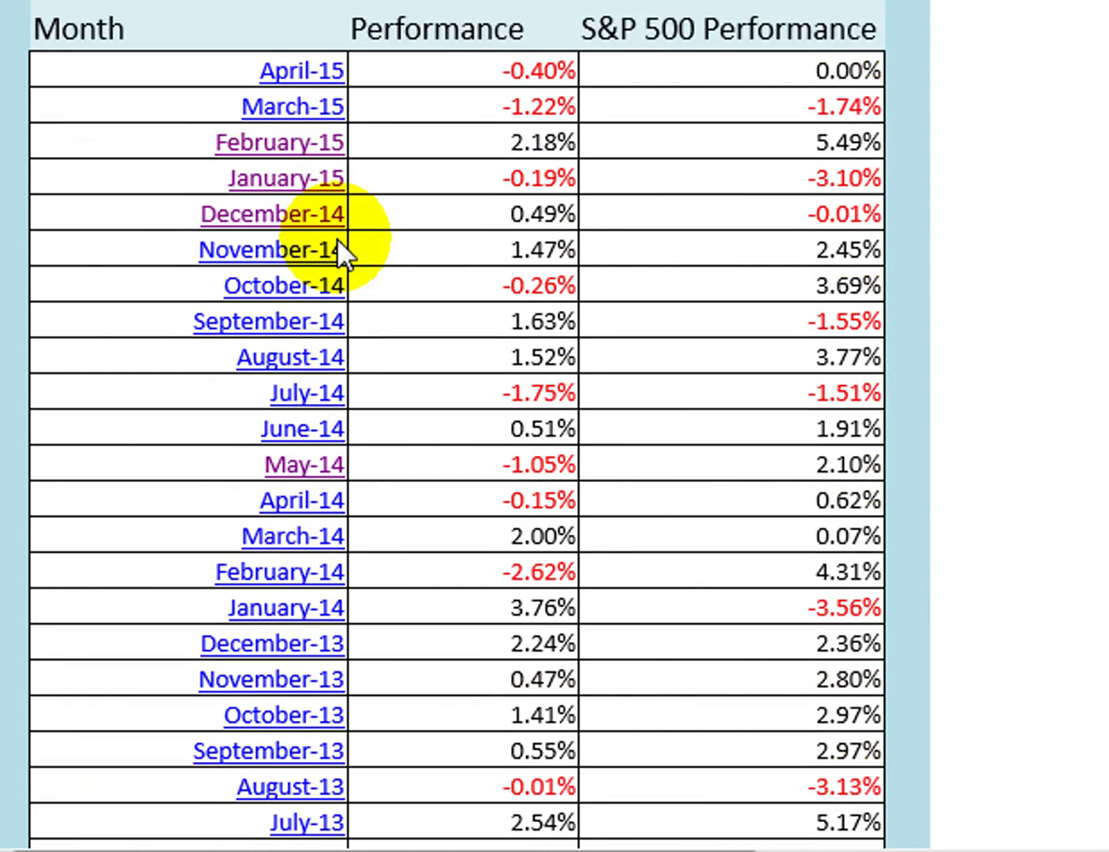
scroll(323, 205, up, 1)
click(314, 212)
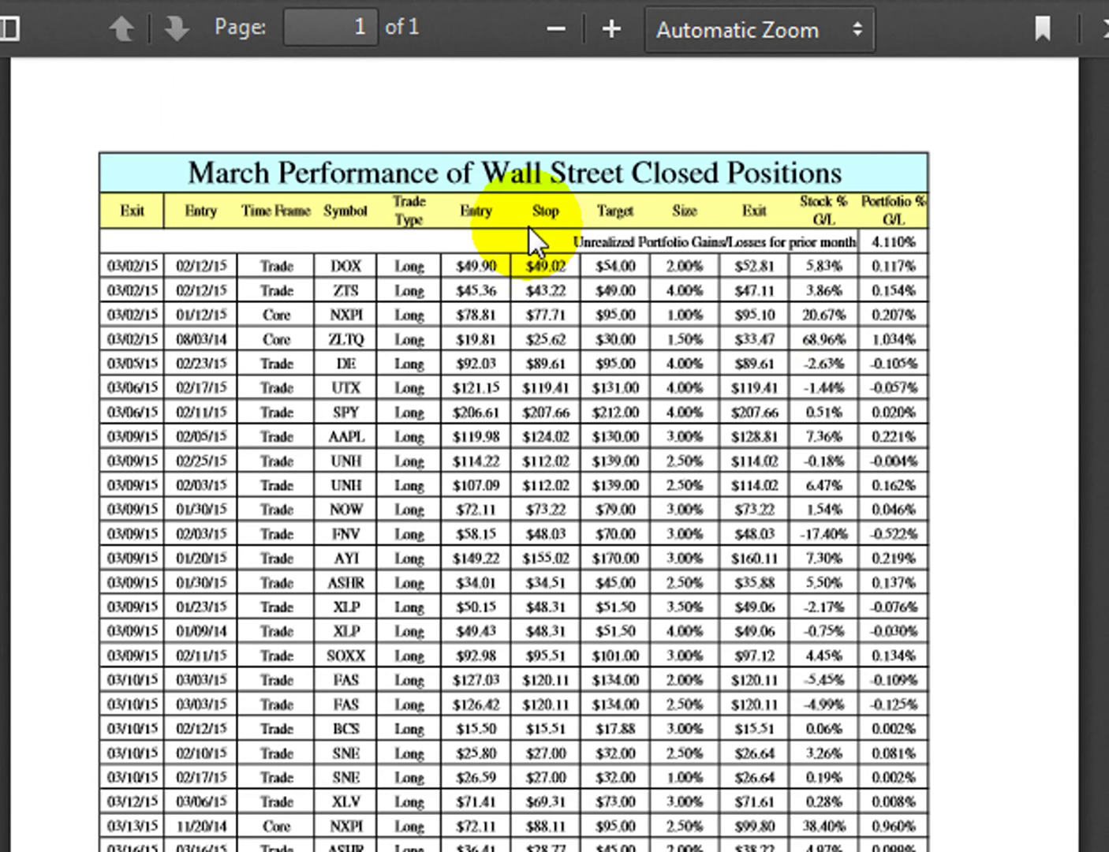
- Look over the March closed positions report and return to the morning comments page
scroll(710, 334, down, 7)
scroll(710, 334, up, 8)
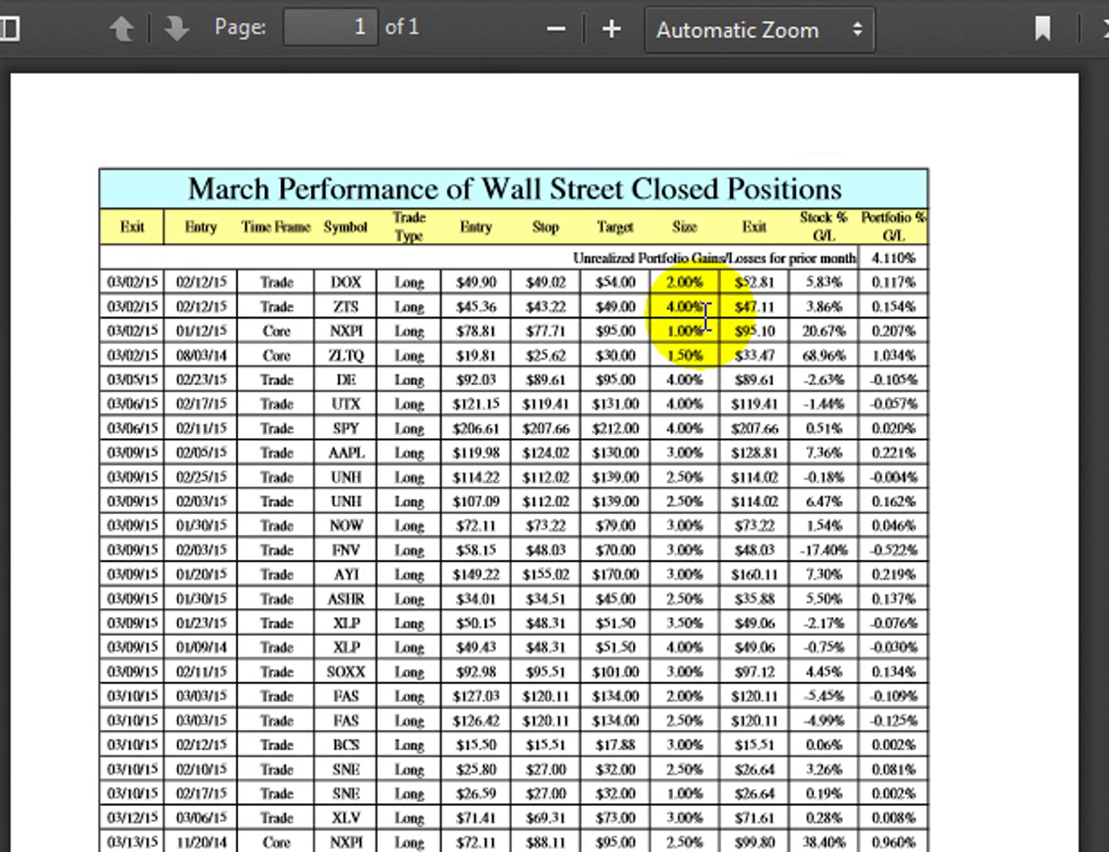
key(ctrl+Tab)
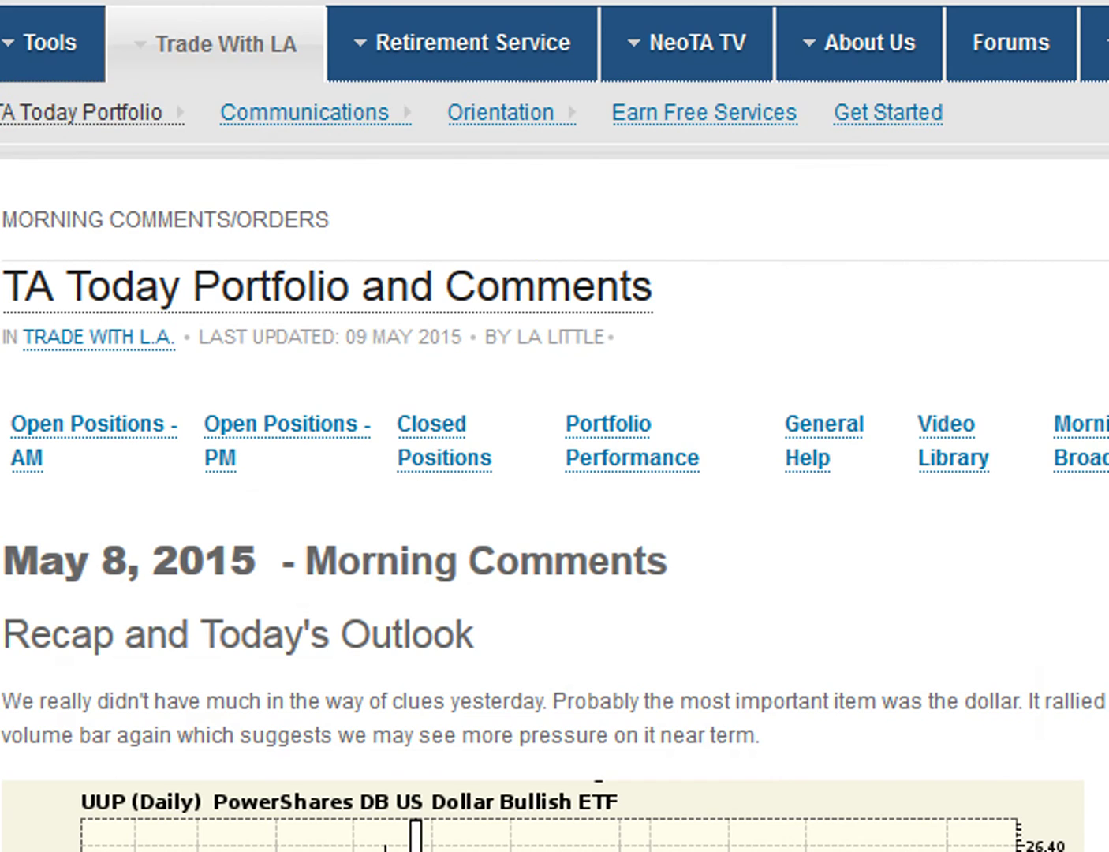
- View the Open Positions - AM report from the TA Today Portfolio options, and go back to the morning comments page
scroll(487, 236, down, 2)
scroll(324, 204, up, 5)
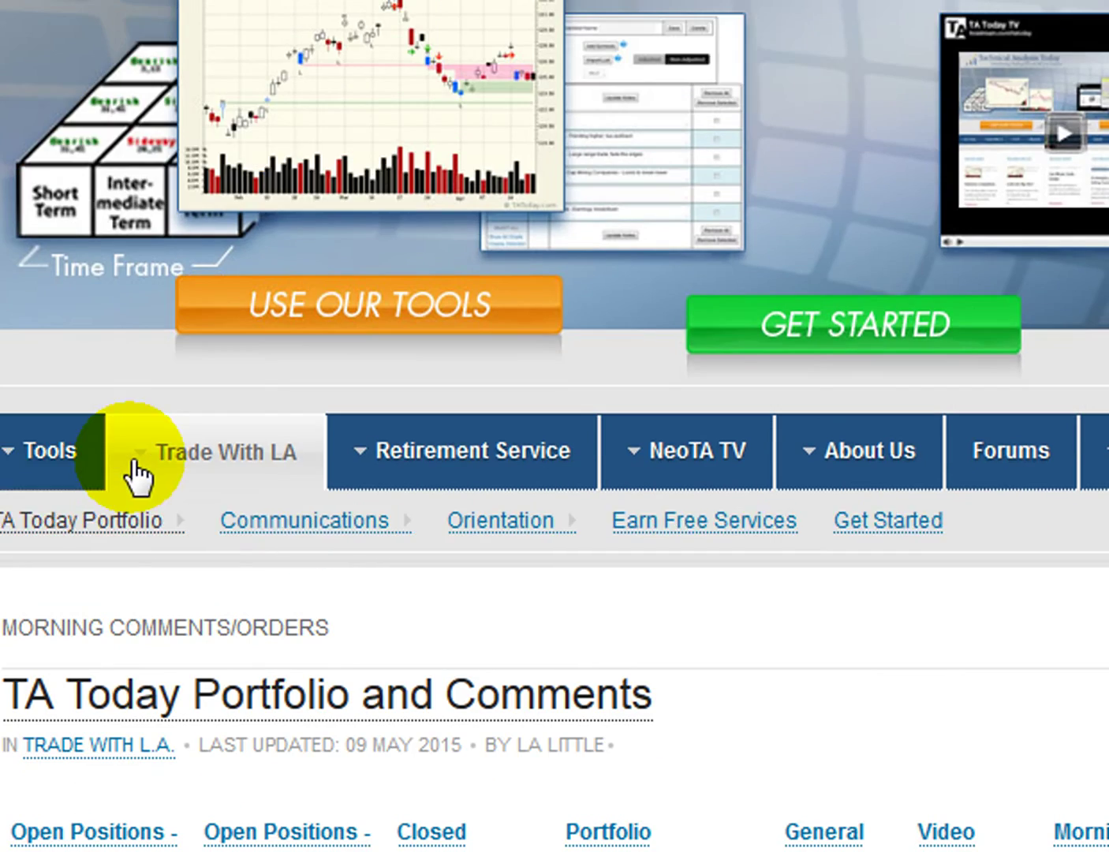
scroll(134, 655, down, 3)
mouse_move(173, 314)
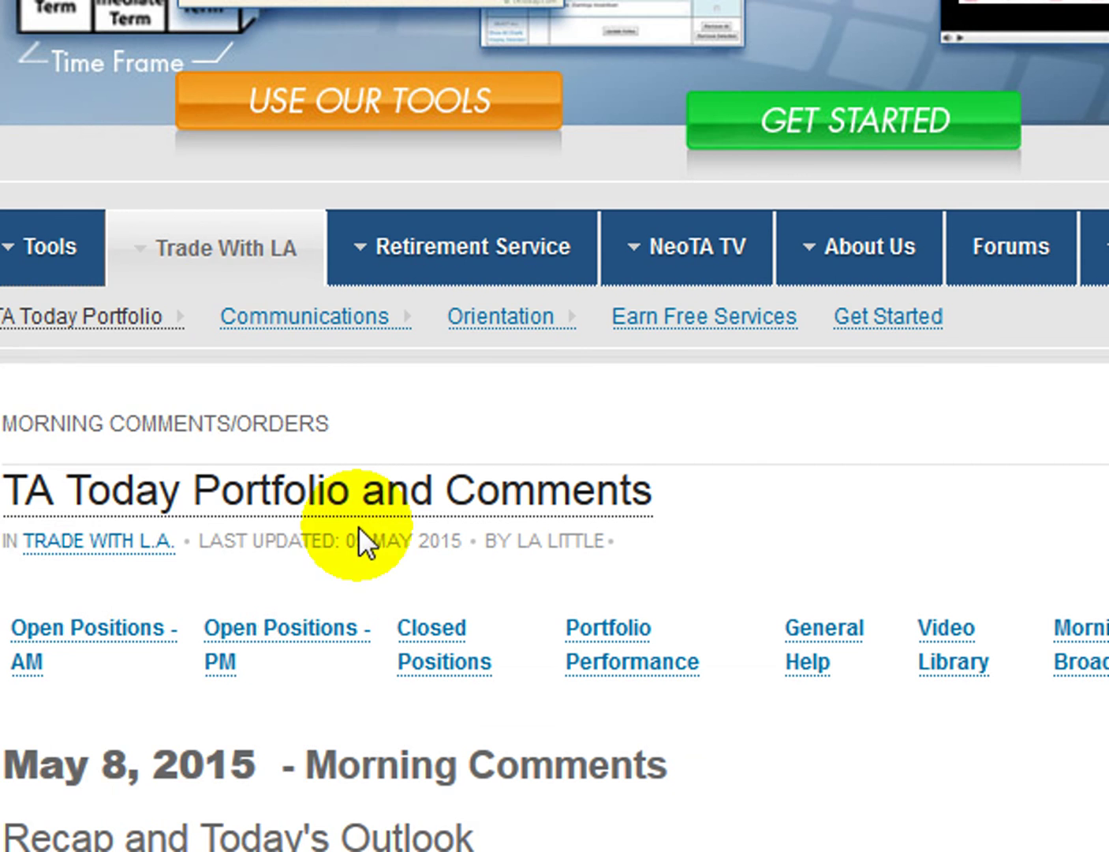
scroll(359, 541, down, 3)
mouse_move(180, 133)
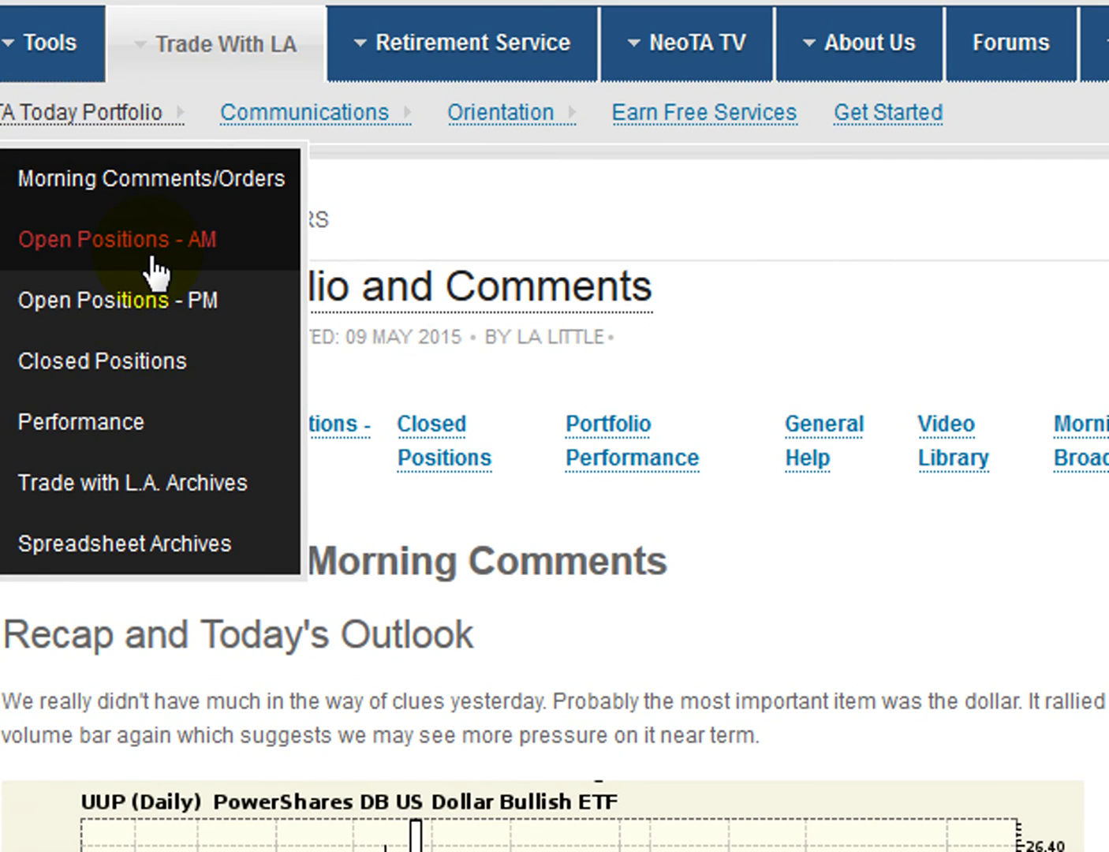
click(150, 252)
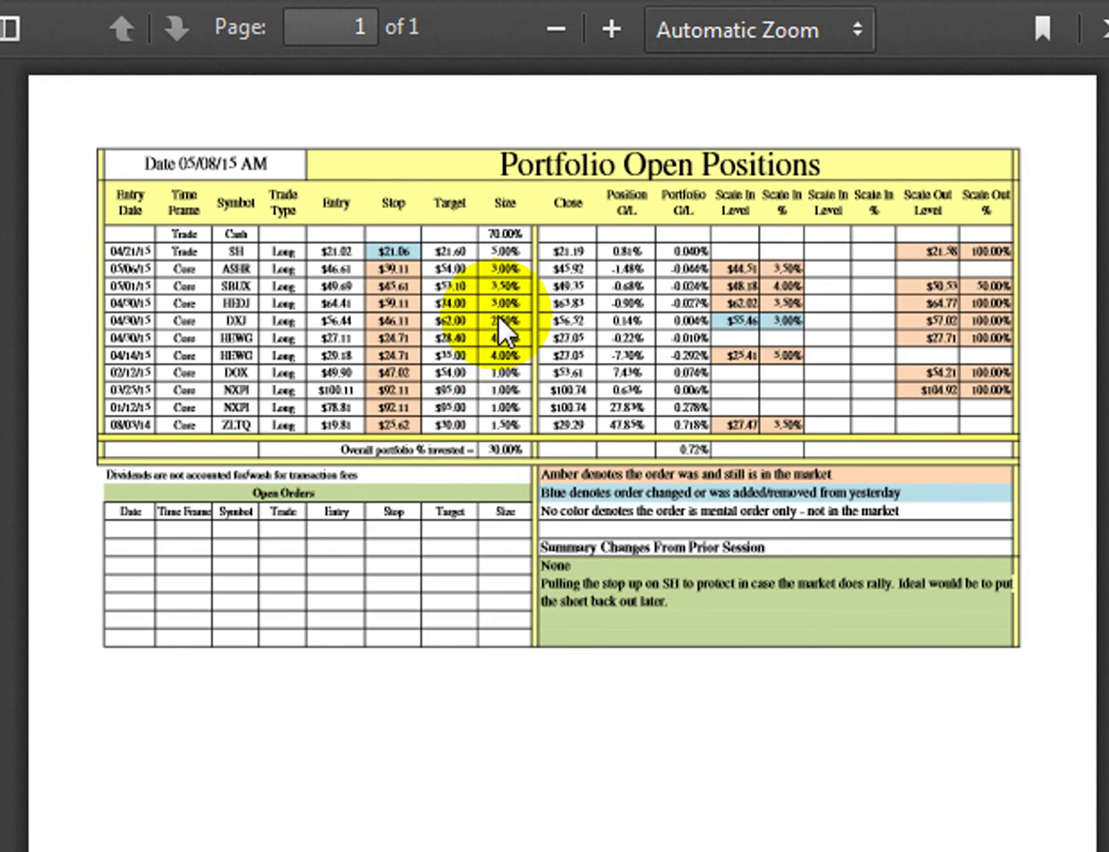
key(alt+Left)
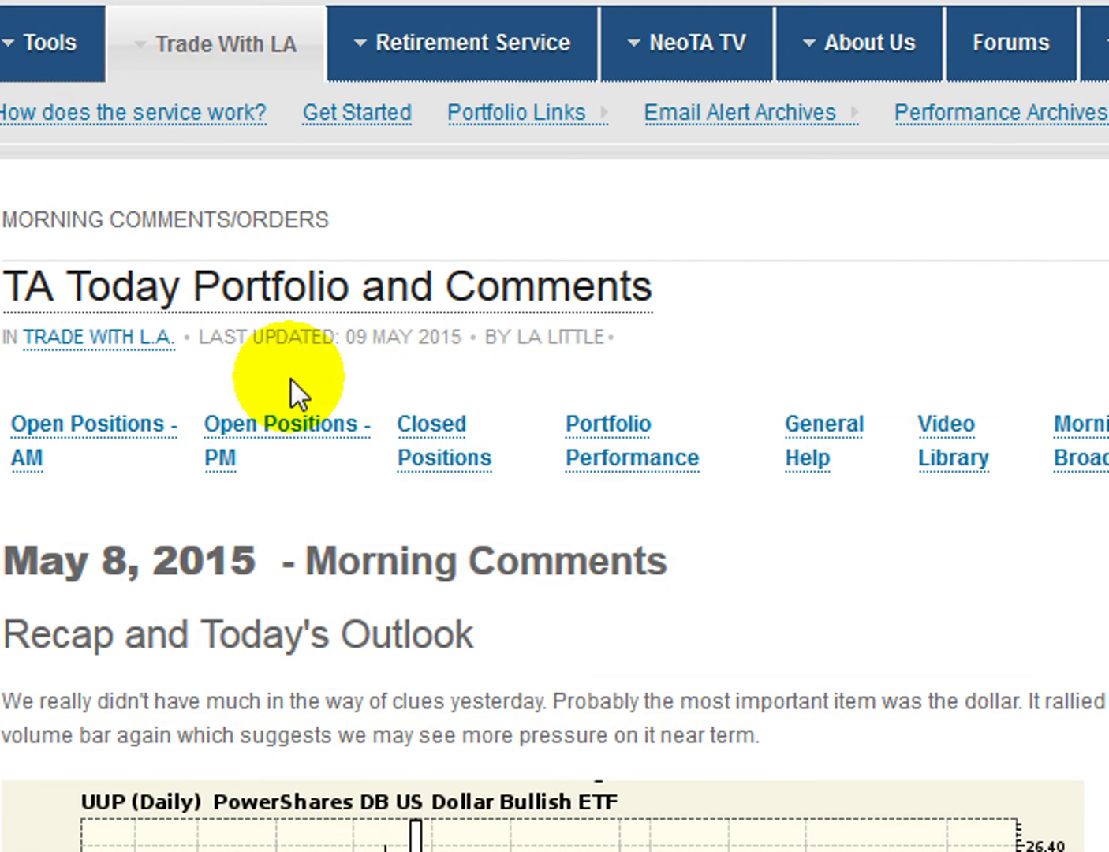
- Open the Trade With LA Spreadsheet Archives from the TA Today Portfolio options
scroll(267, 282, down, 5)
scroll(268, 280, up, 8)
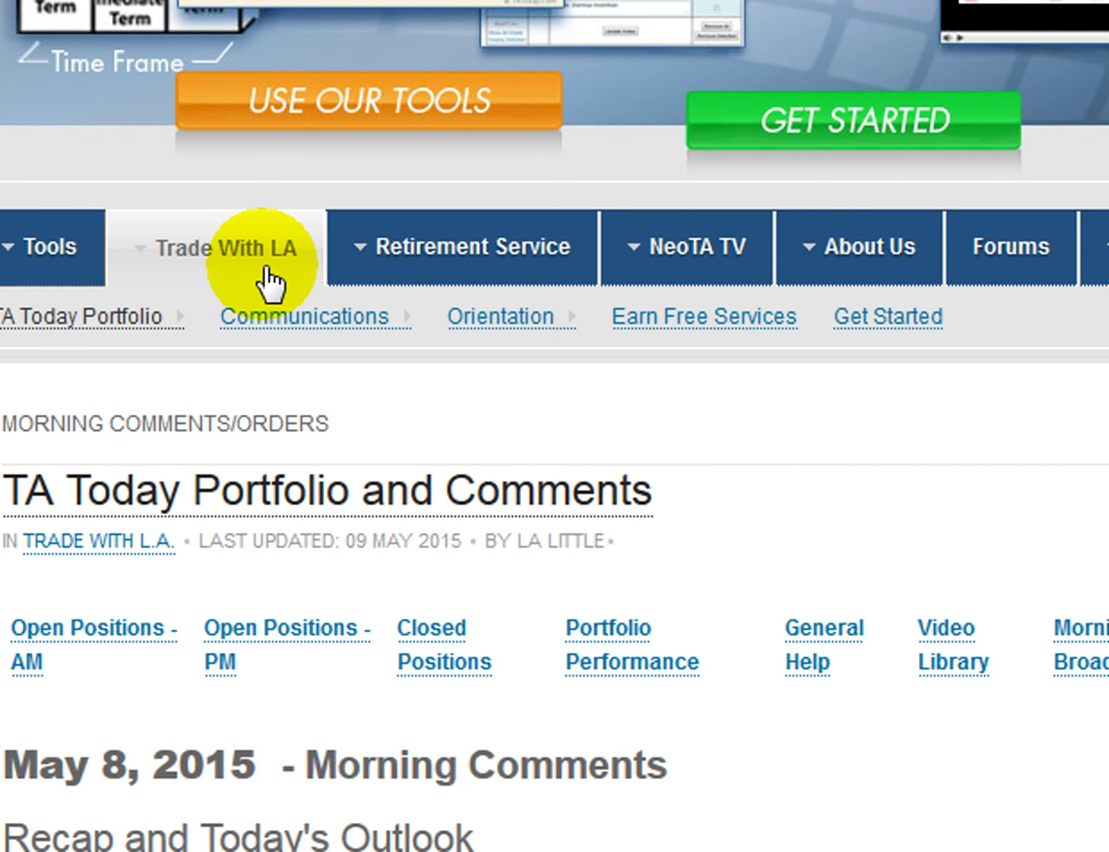
mouse_move(37, 341)
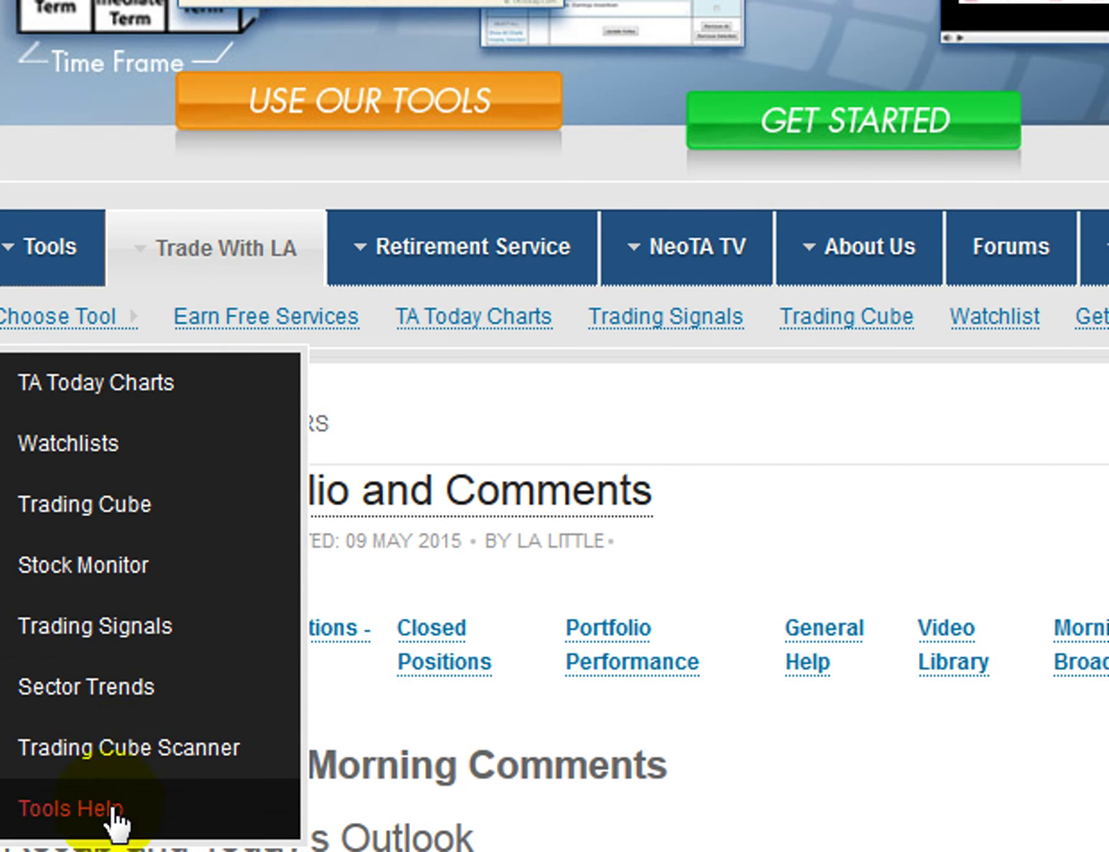
scroll(218, 557, down, 5)
scroll(244, 330, up, 3)
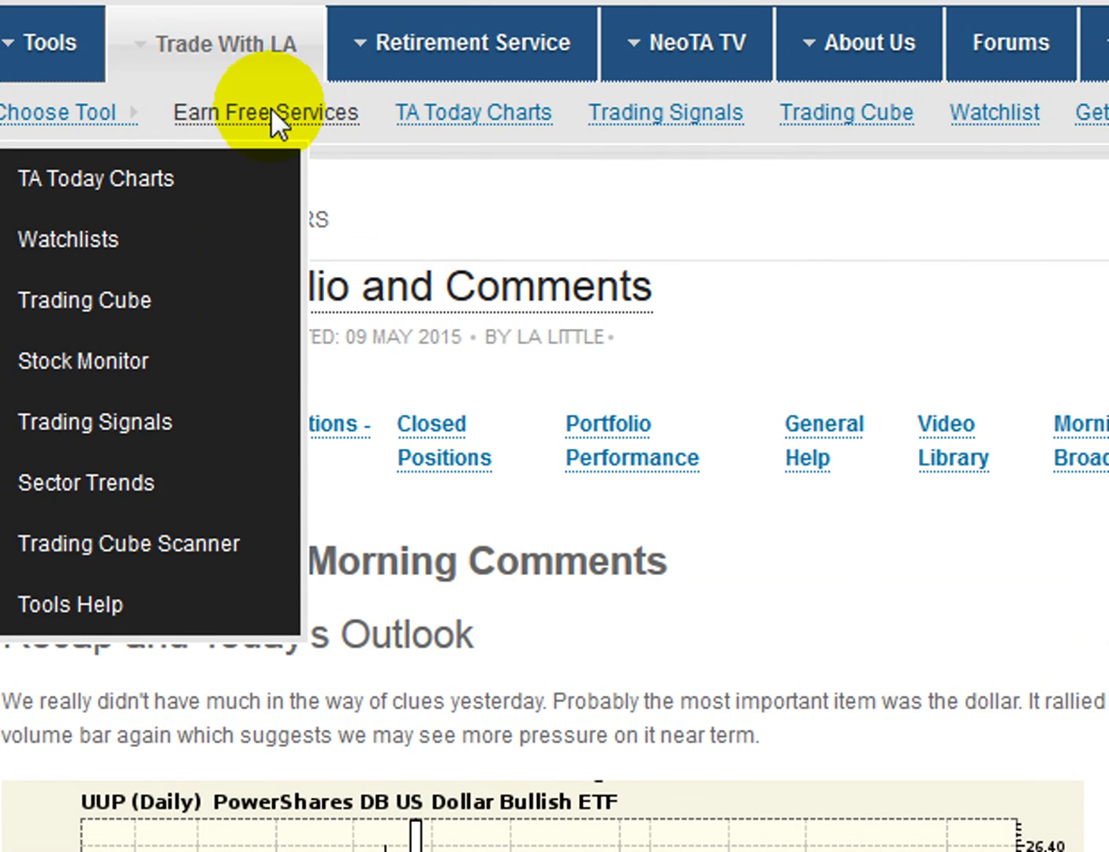
mouse_move(118, 124)
click(140, 552)
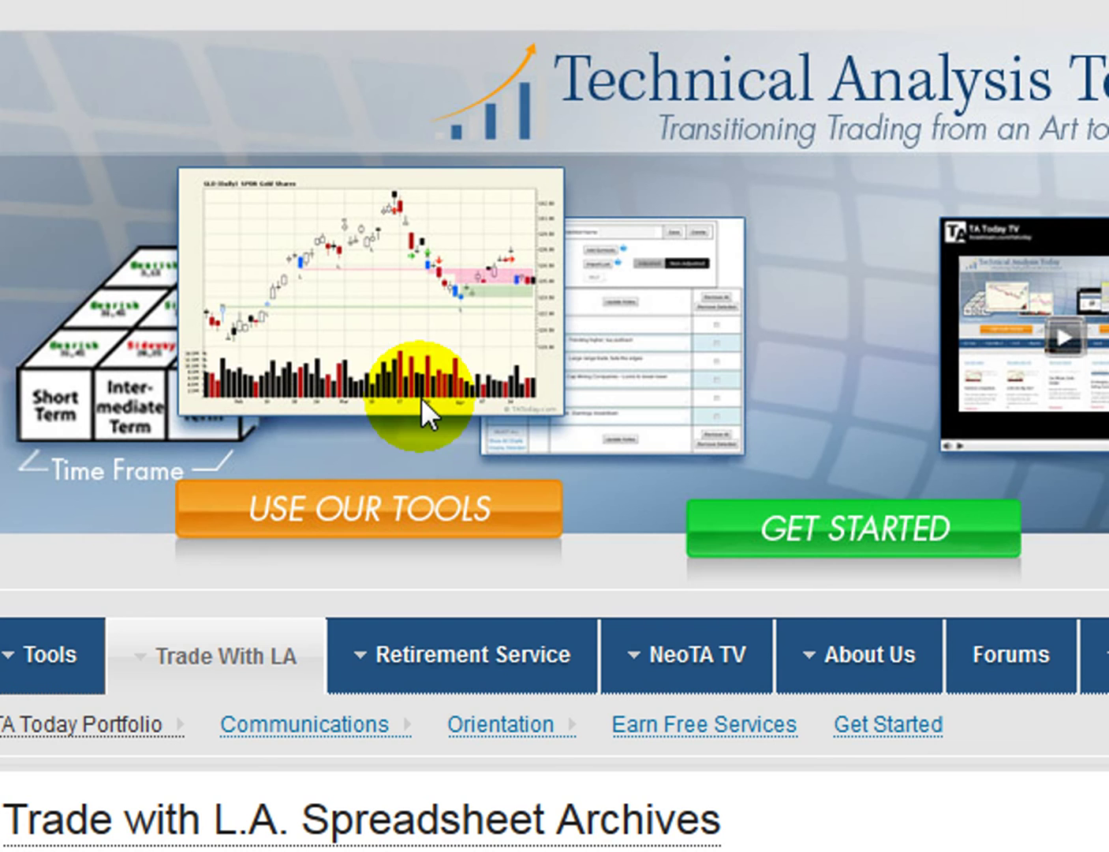
- Browse the dated spreadsheet snapshots, view the May 07, 2015 one, and return to the archive list
scroll(301, 395, down, 15)
scroll(306, 394, down, 10)
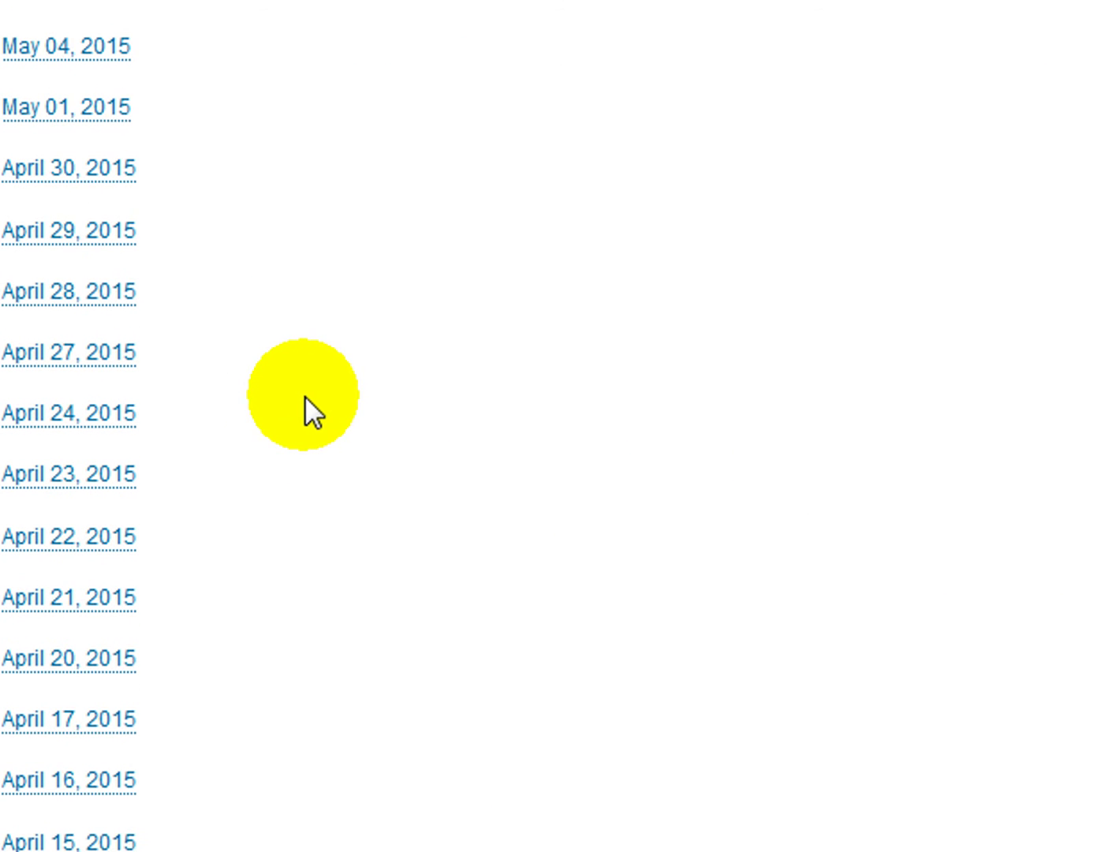
scroll(292, 420, up, 15)
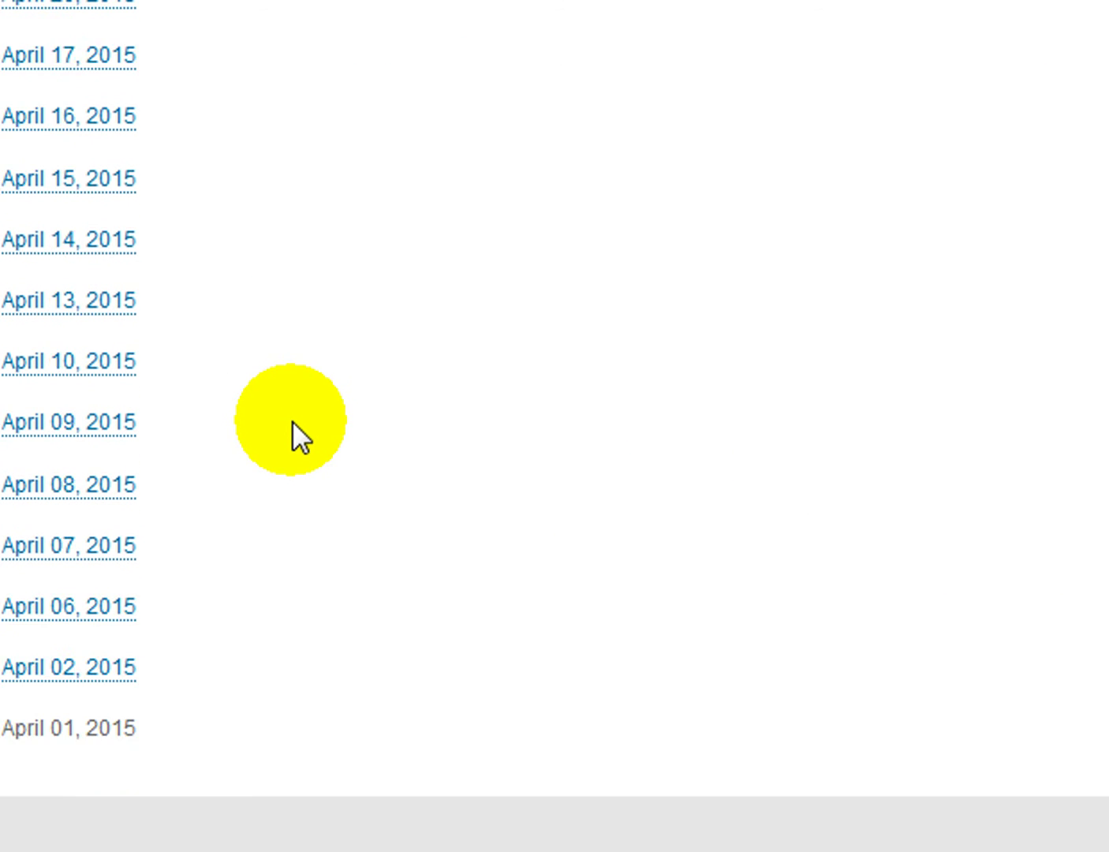
scroll(293, 410, up, 5)
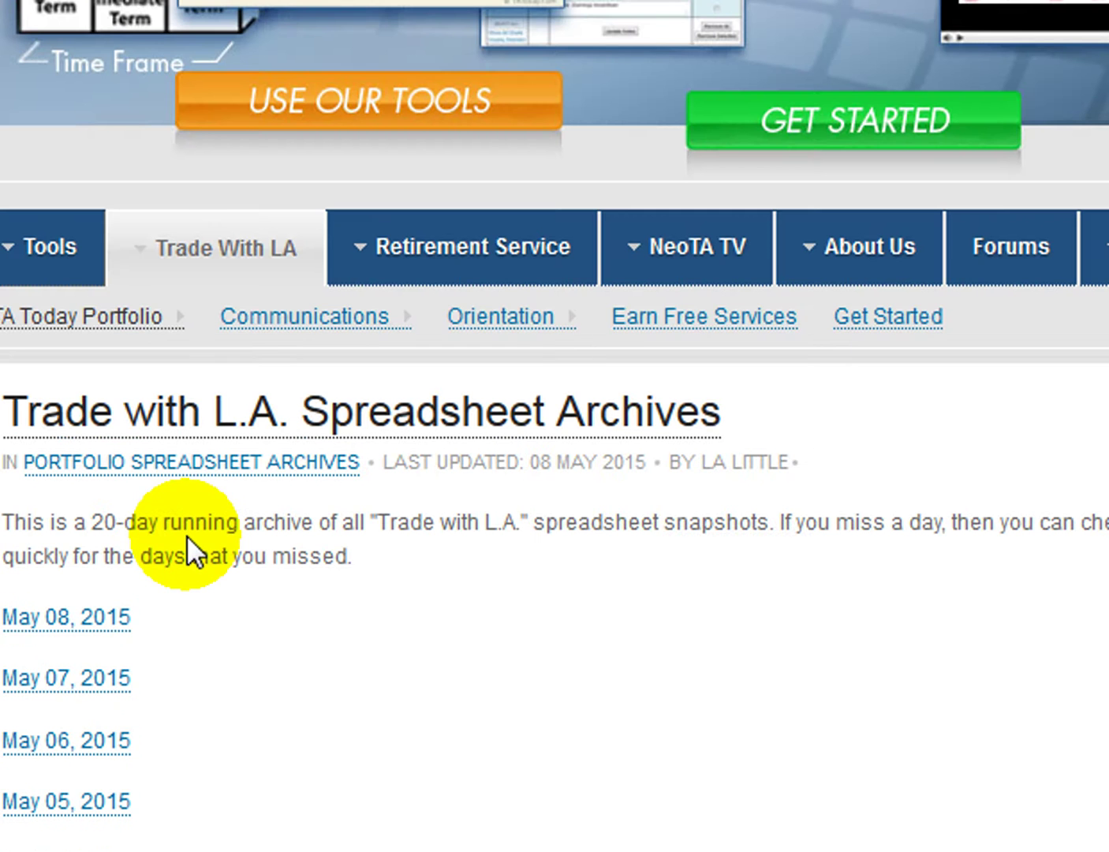
click(66, 680)
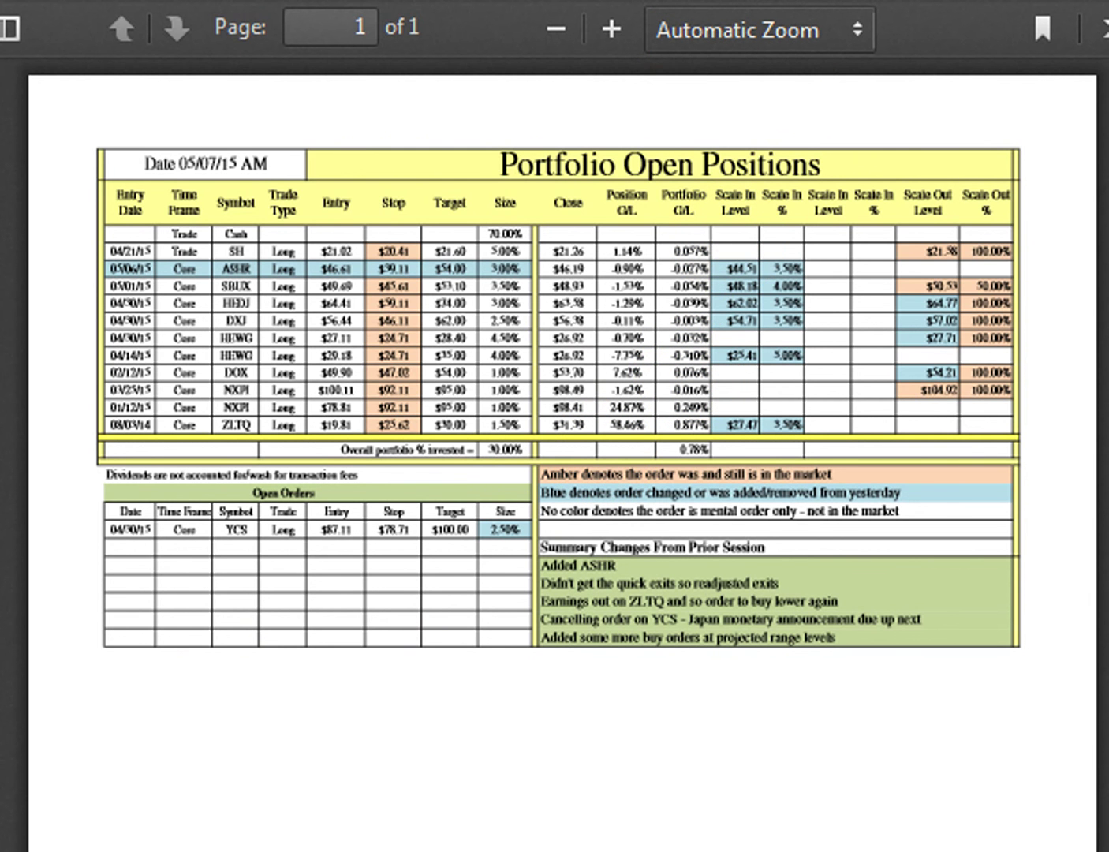
key(alt+Left)
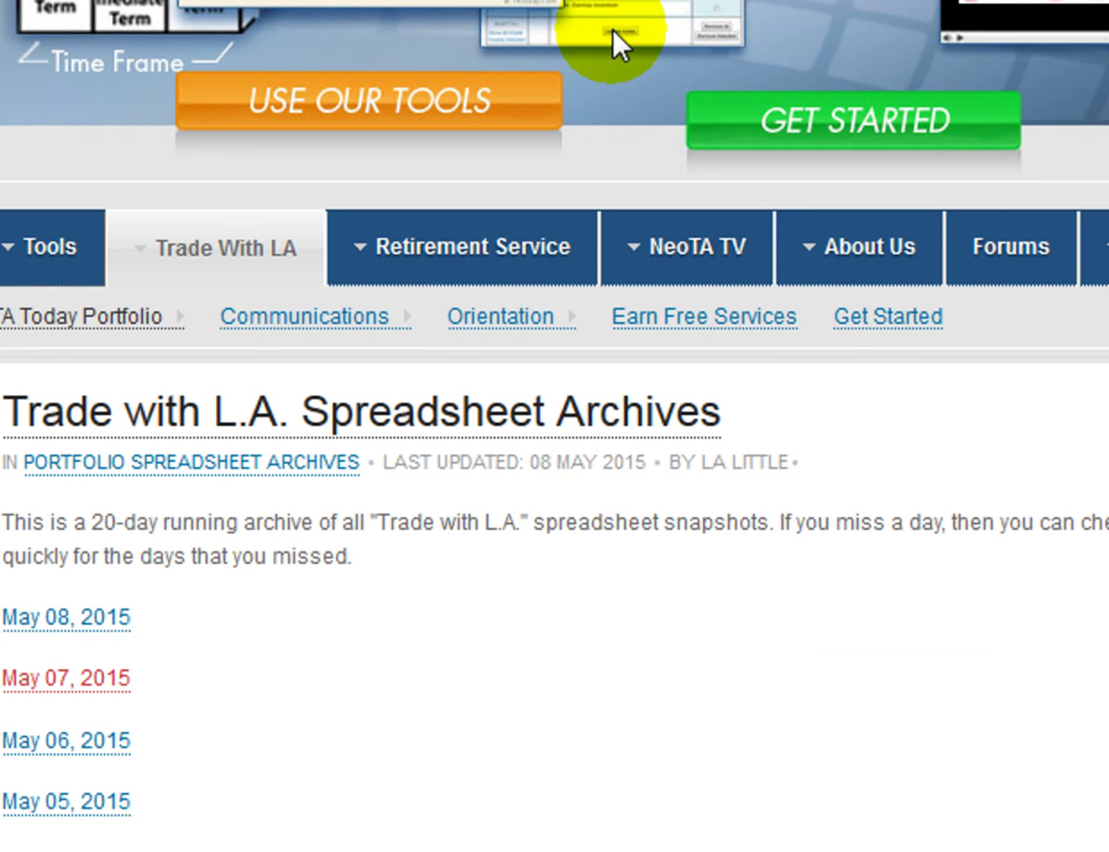
- Open the TnT Room from the Communications options and look back through the earlier chat messages
mouse_move(189, 323)
mouse_move(327, 330)
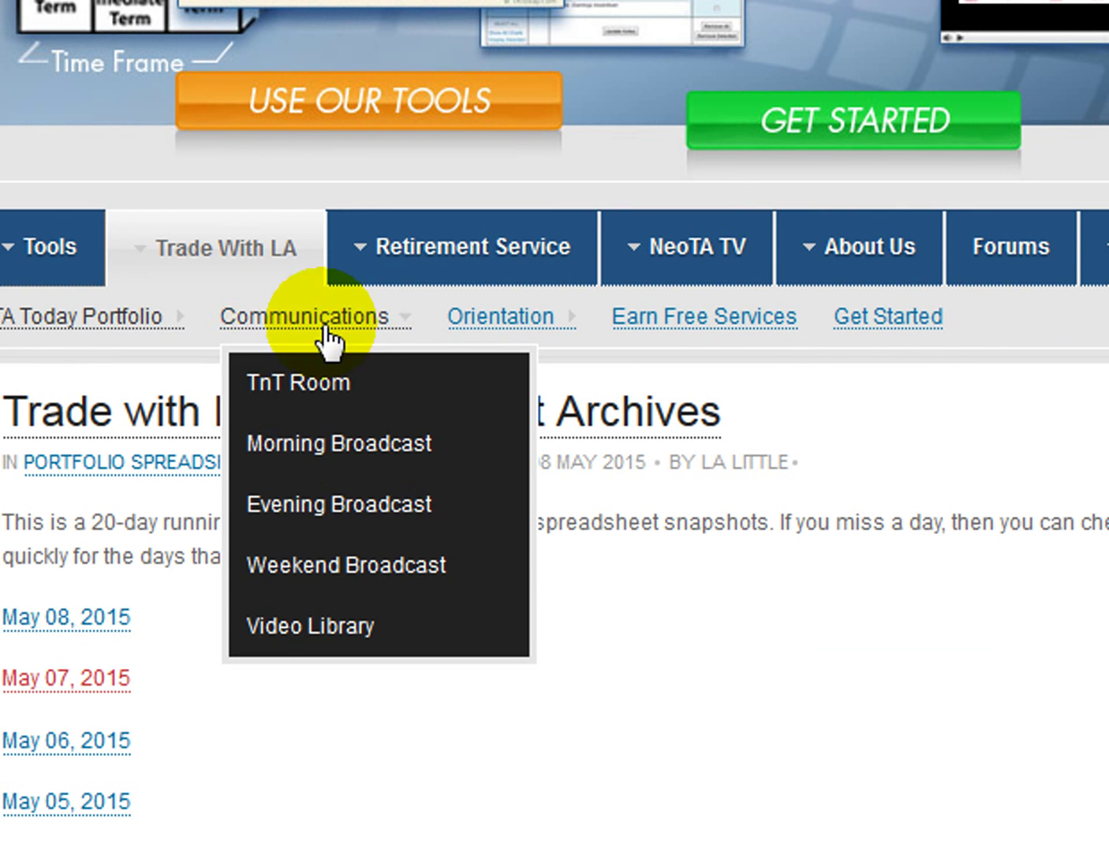
click(356, 383)
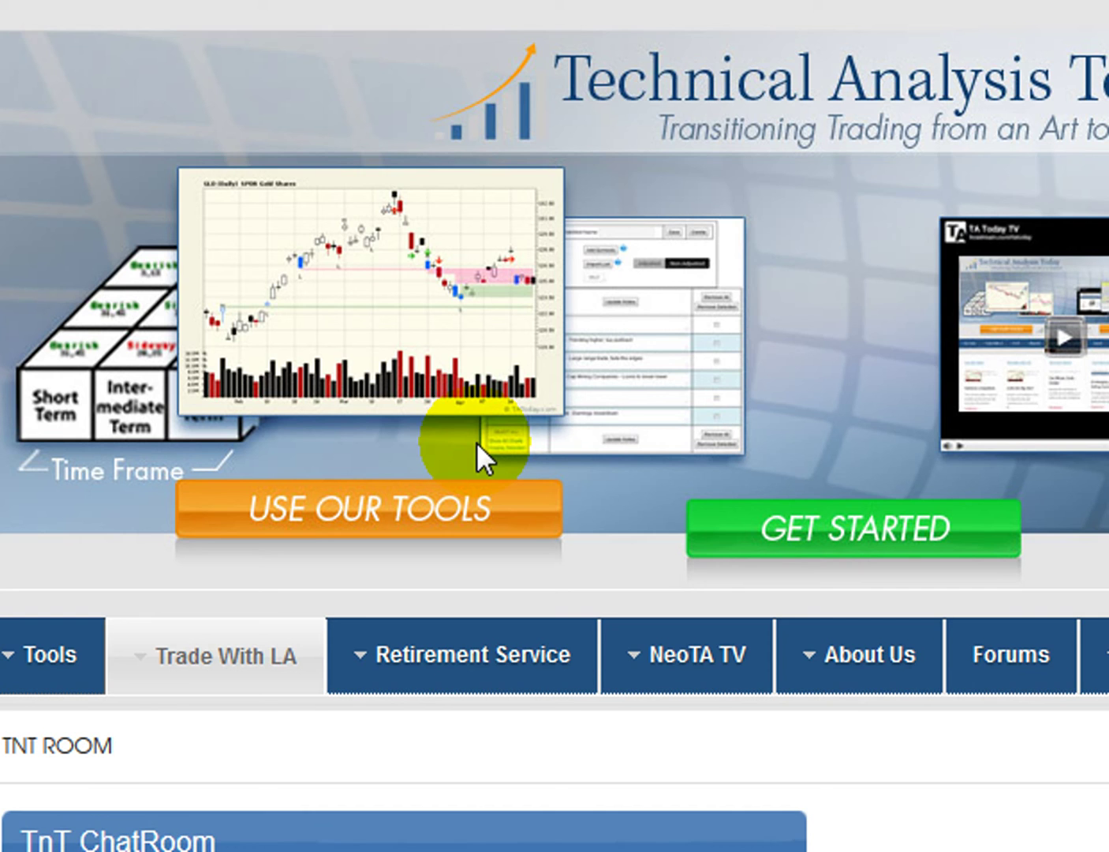
scroll(477, 443, down, 4)
mouse_move(476, 438)
scroll(591, 588, down, 5)
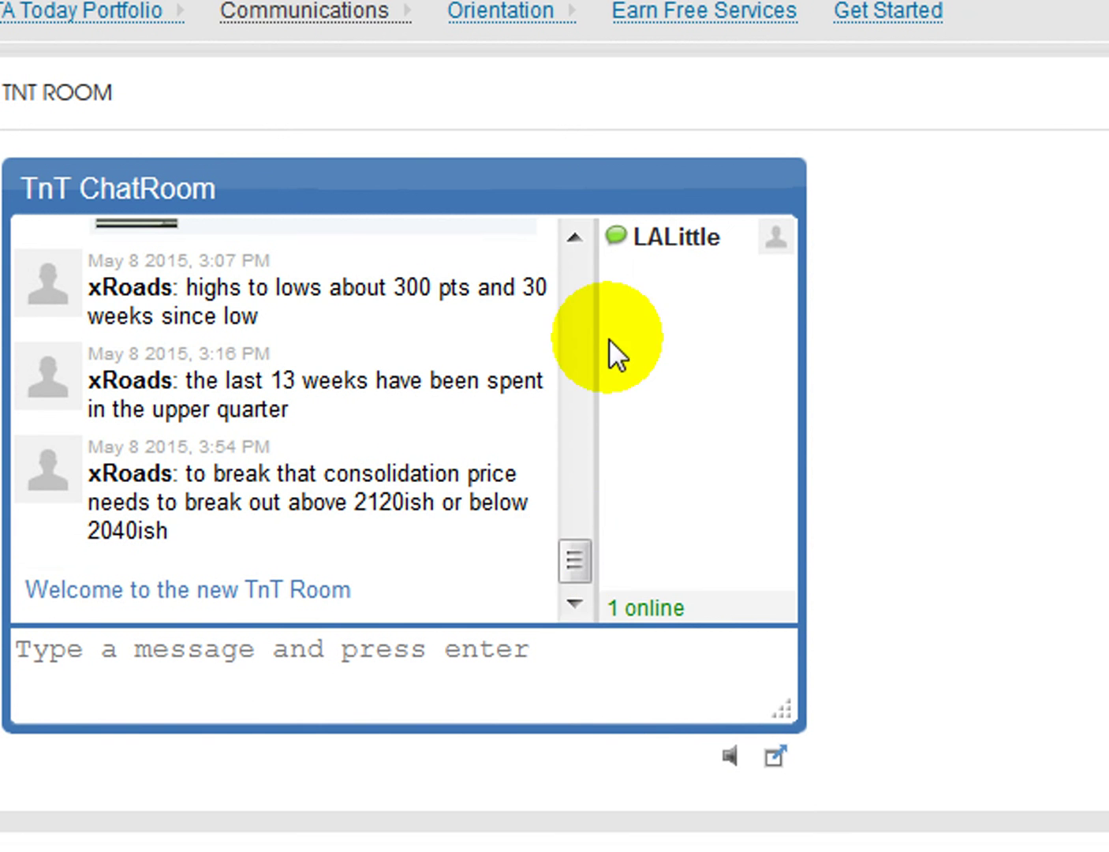
drag(570, 561, 583, 447)
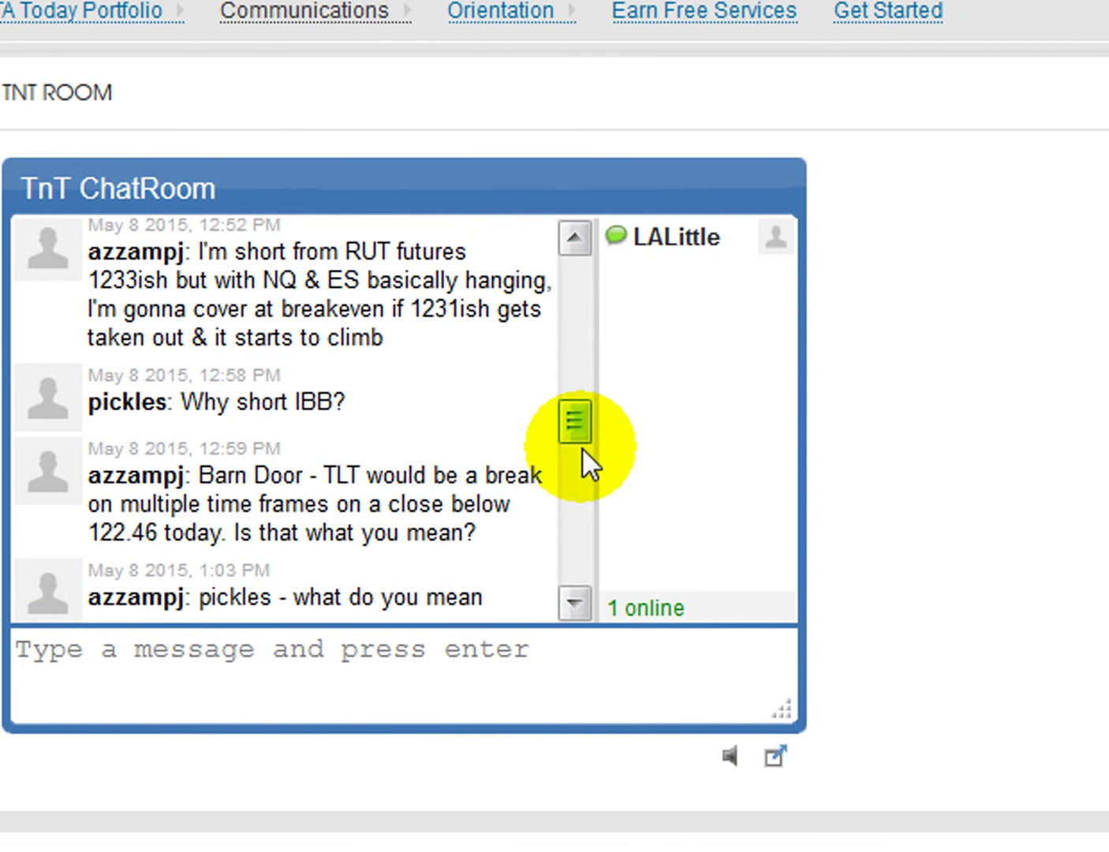
- Open the Weekend Broadcast page from the Communications options and browse its list of weekly broadcast links
scroll(662, 426, up, 6)
scroll(654, 393, up, 3)
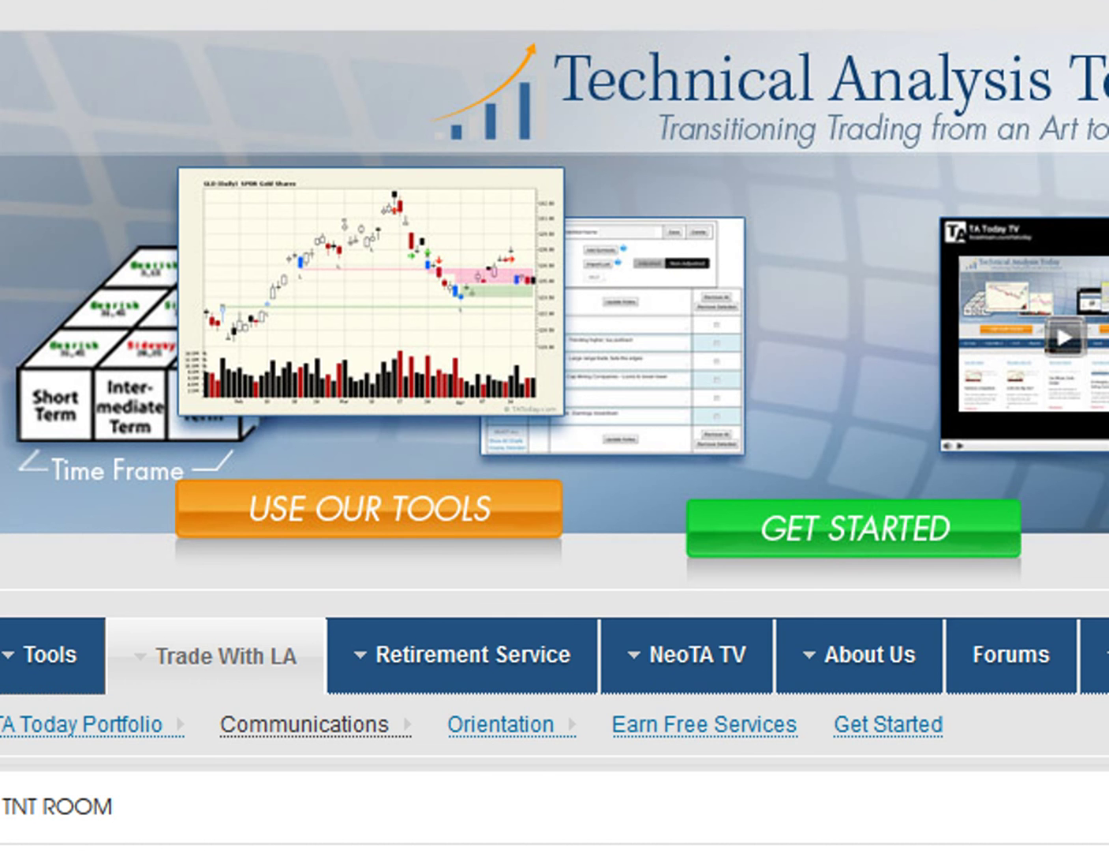
scroll(331, 157, down, 5)
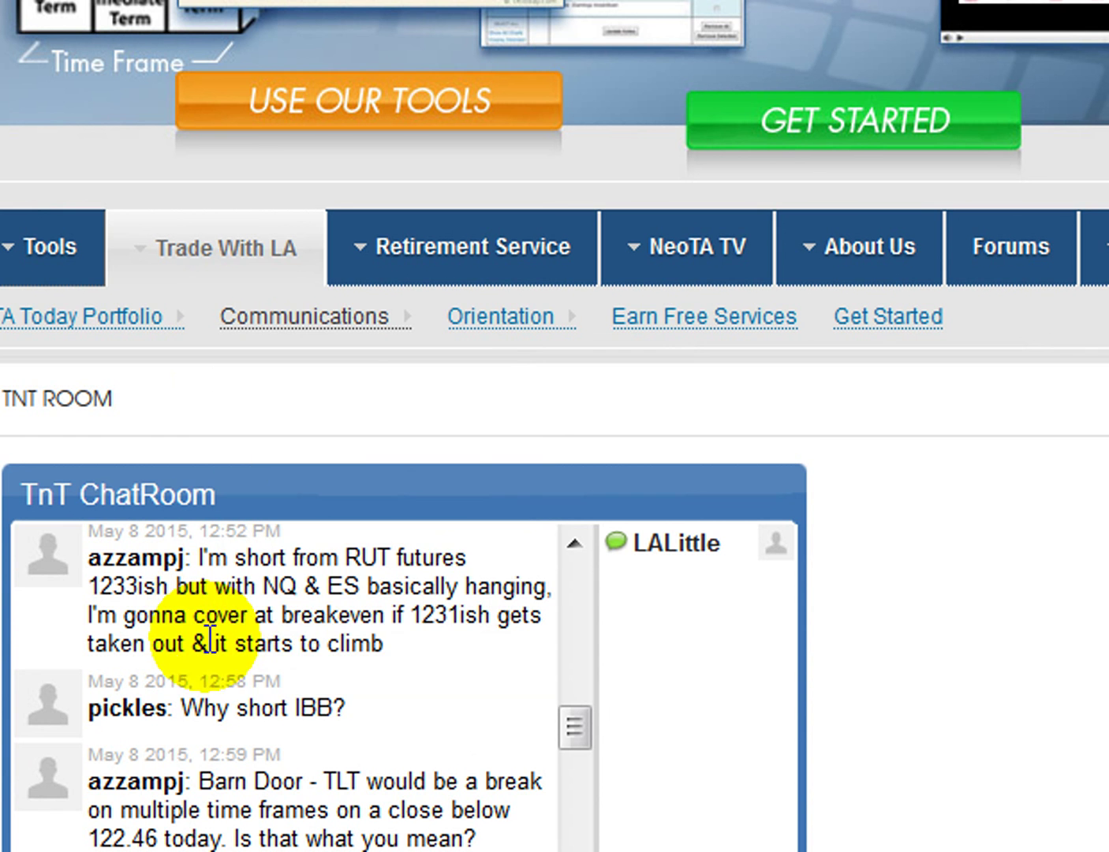
mouse_move(289, 309)
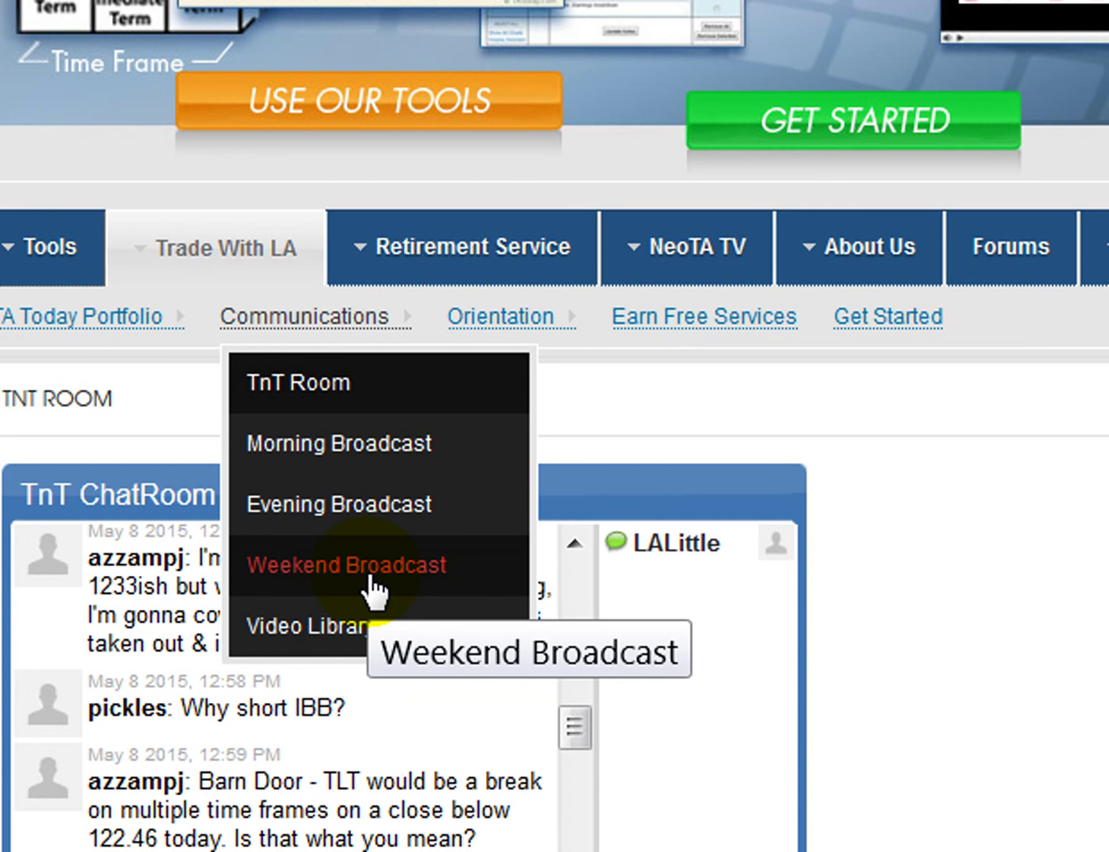
click(470, 594)
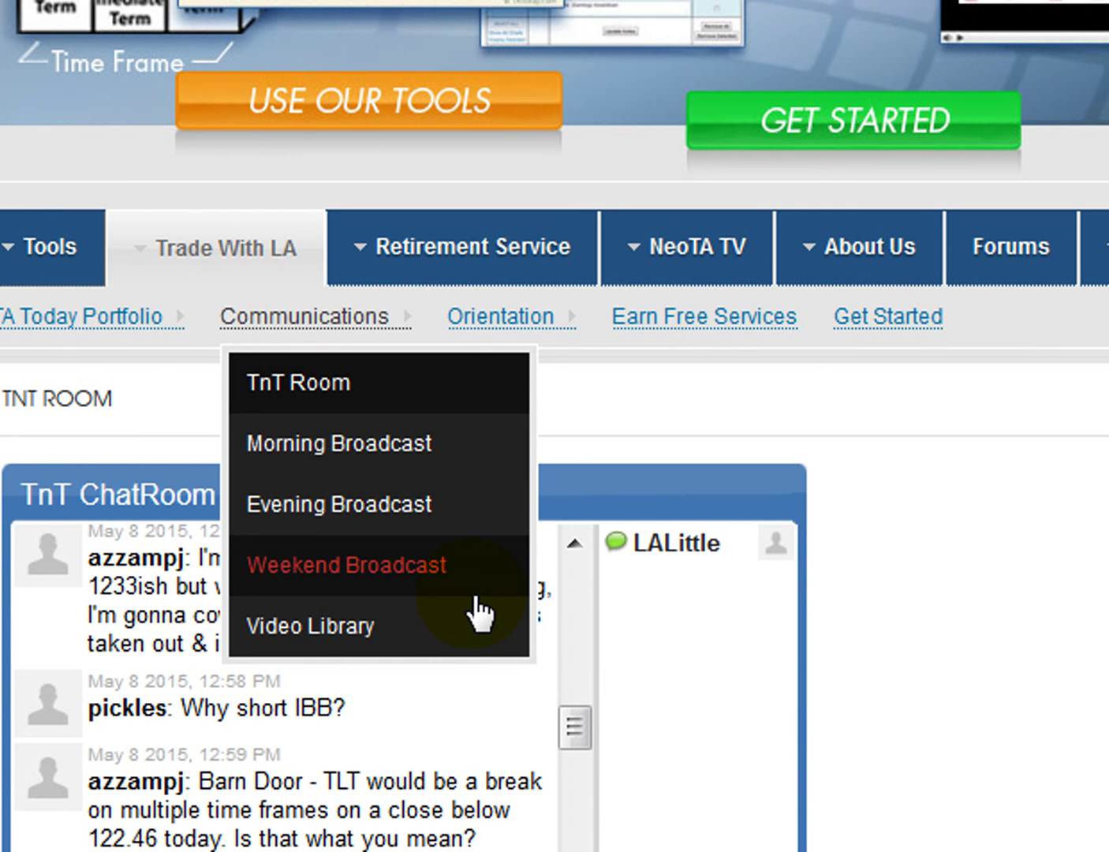
scroll(464, 570, down, 10)
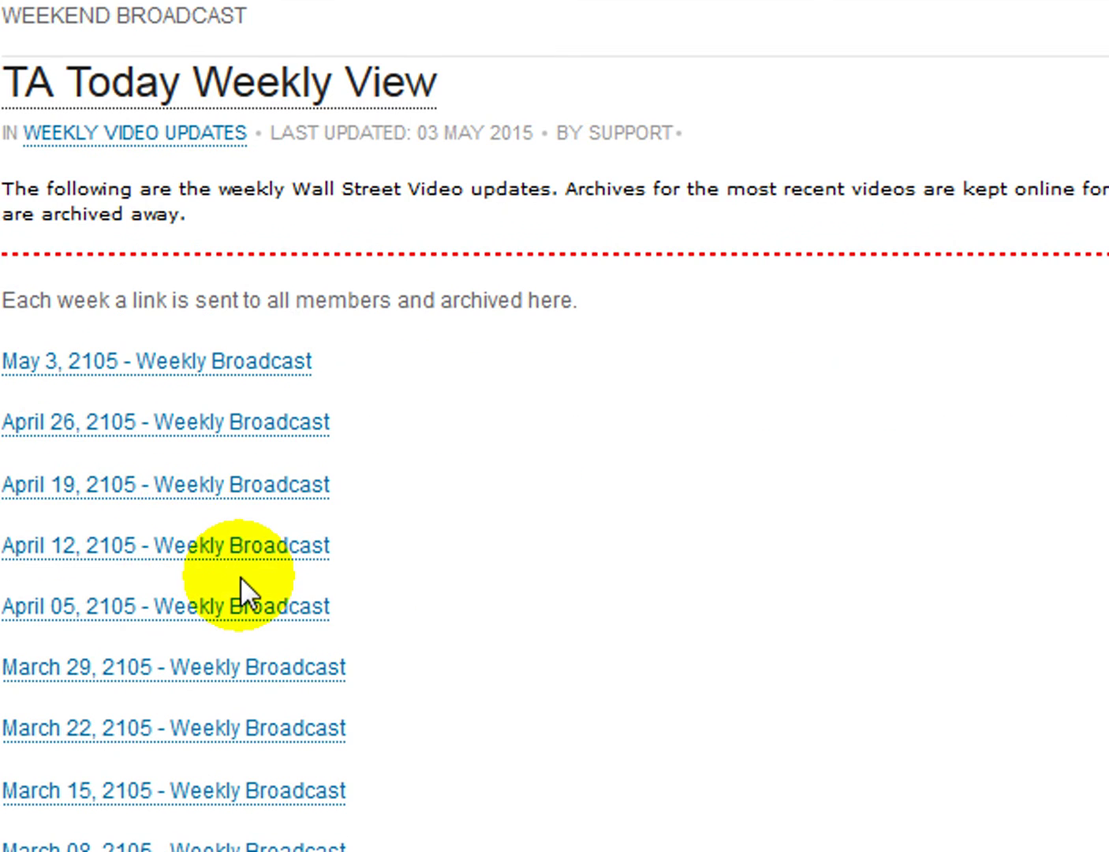
scroll(236, 591, down, 7)
scroll(204, 619, down, 8)
scroll(198, 674, up, 15)
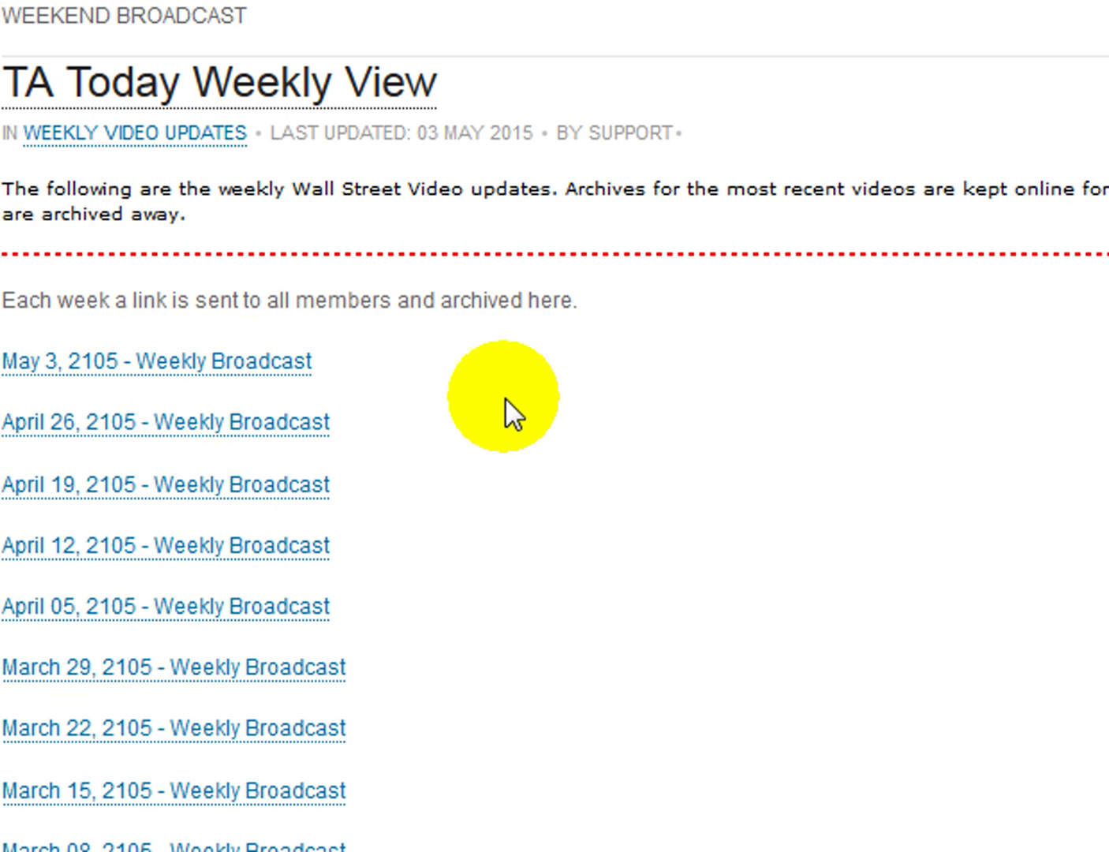
- Open the Video Library and examine the Money Management and Trend and Investors videos with their descriptions
scroll(473, 363, up, 5)
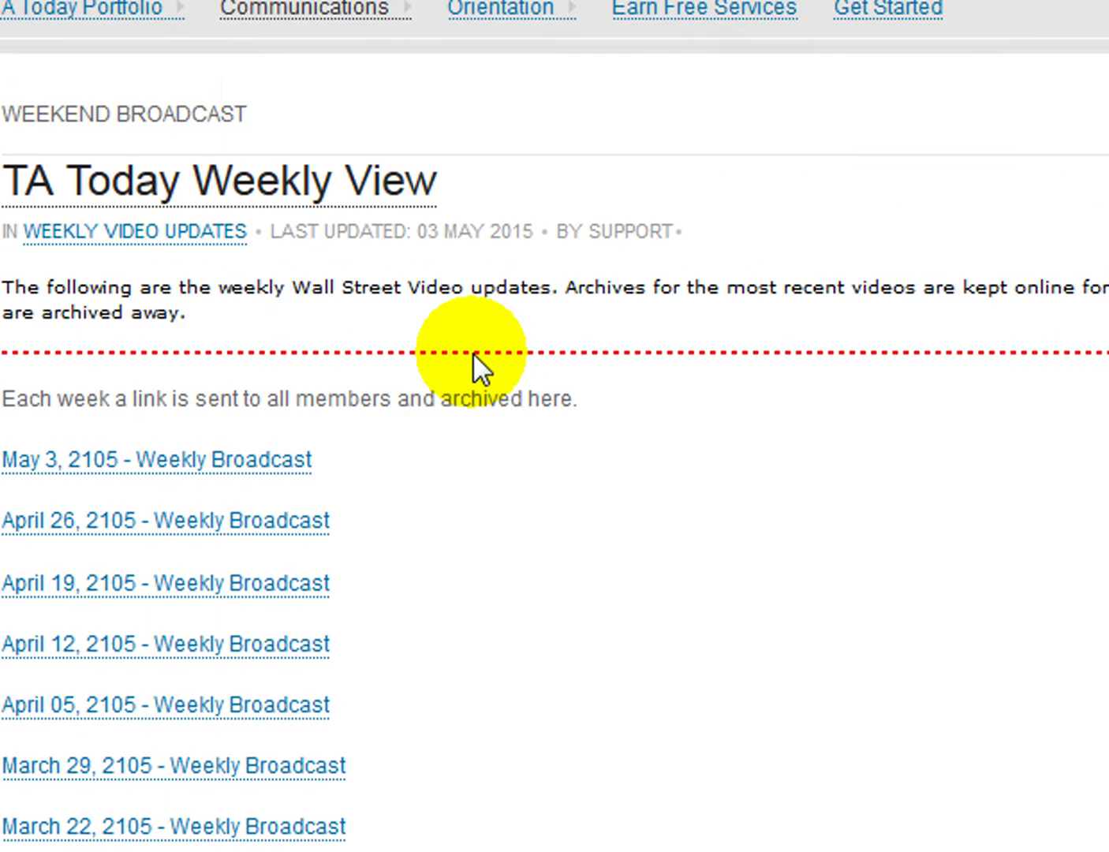
mouse_move(241, 305)
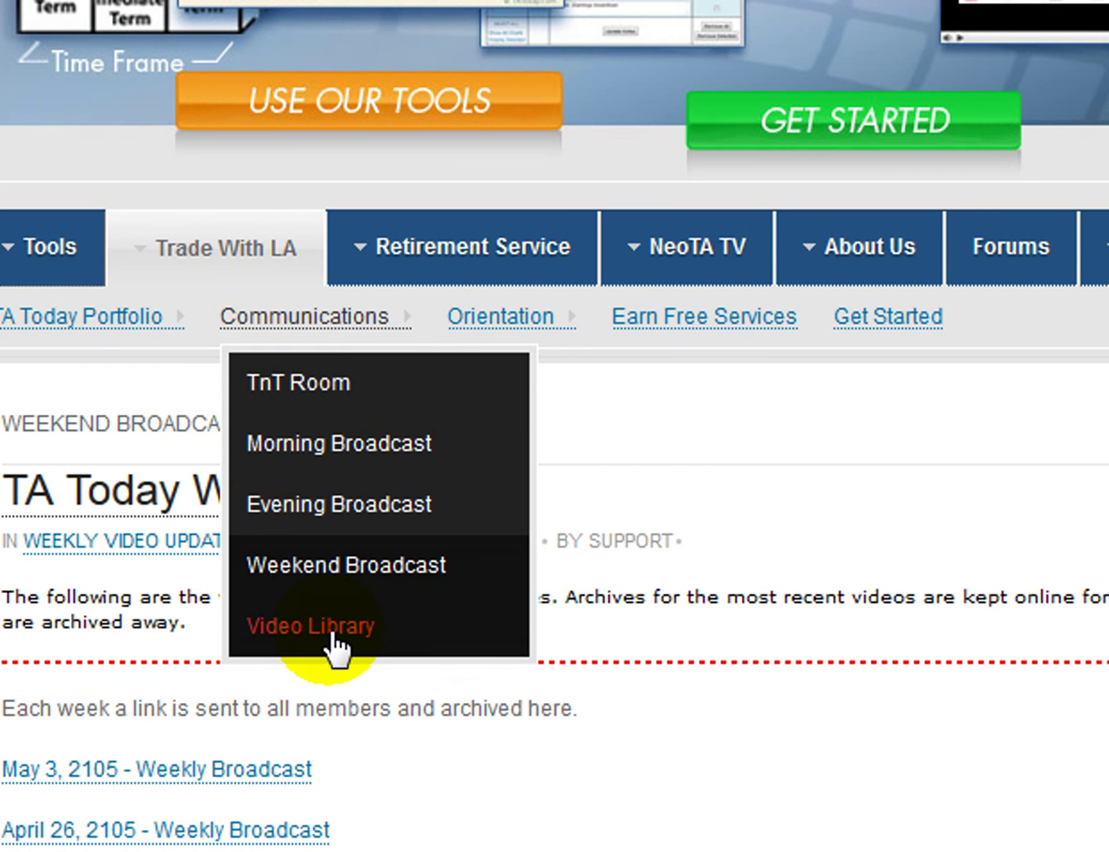
click(392, 593)
scroll(390, 585, down, 10)
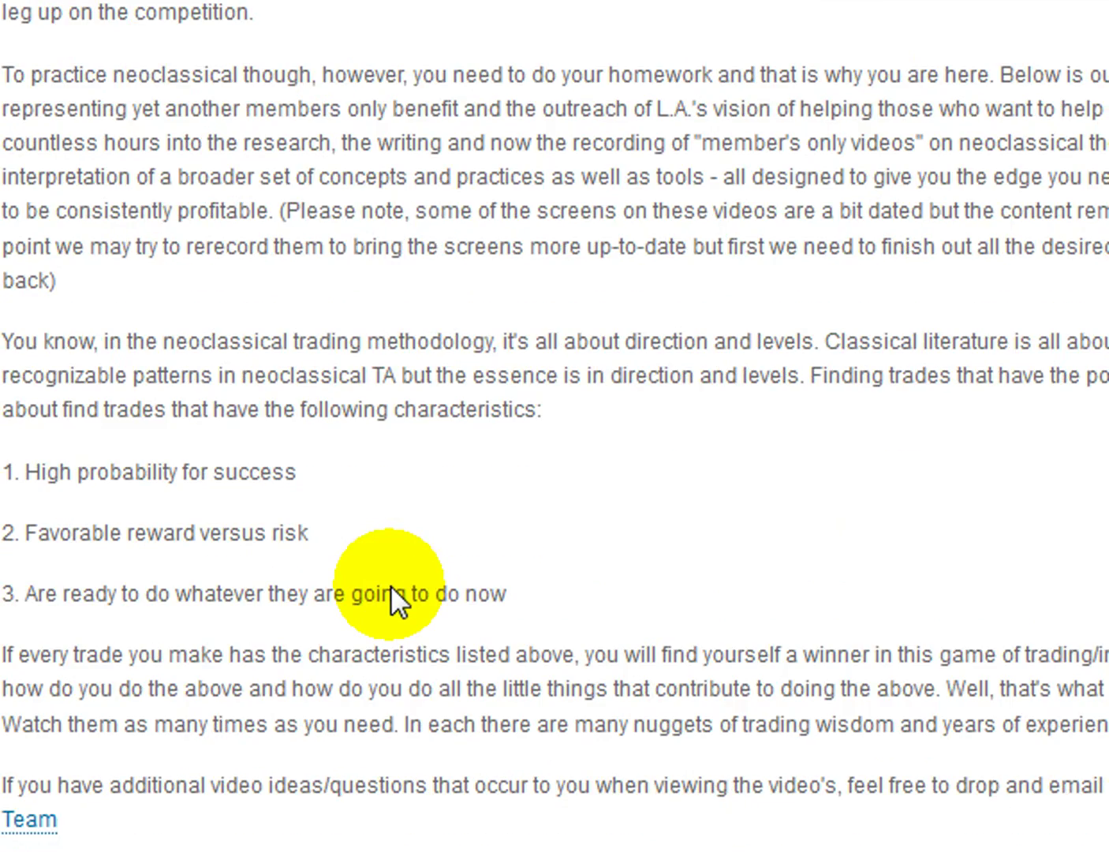
scroll(391, 586, down, 12)
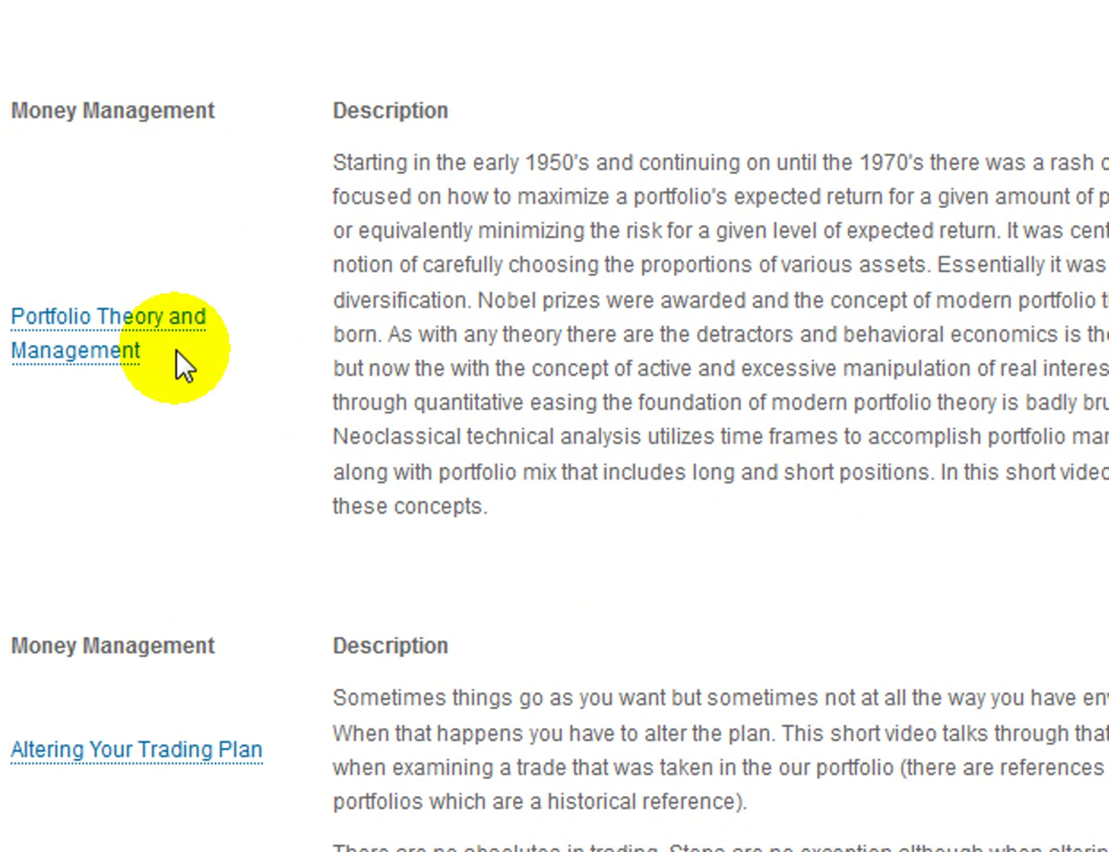
scroll(535, 651, down, 3)
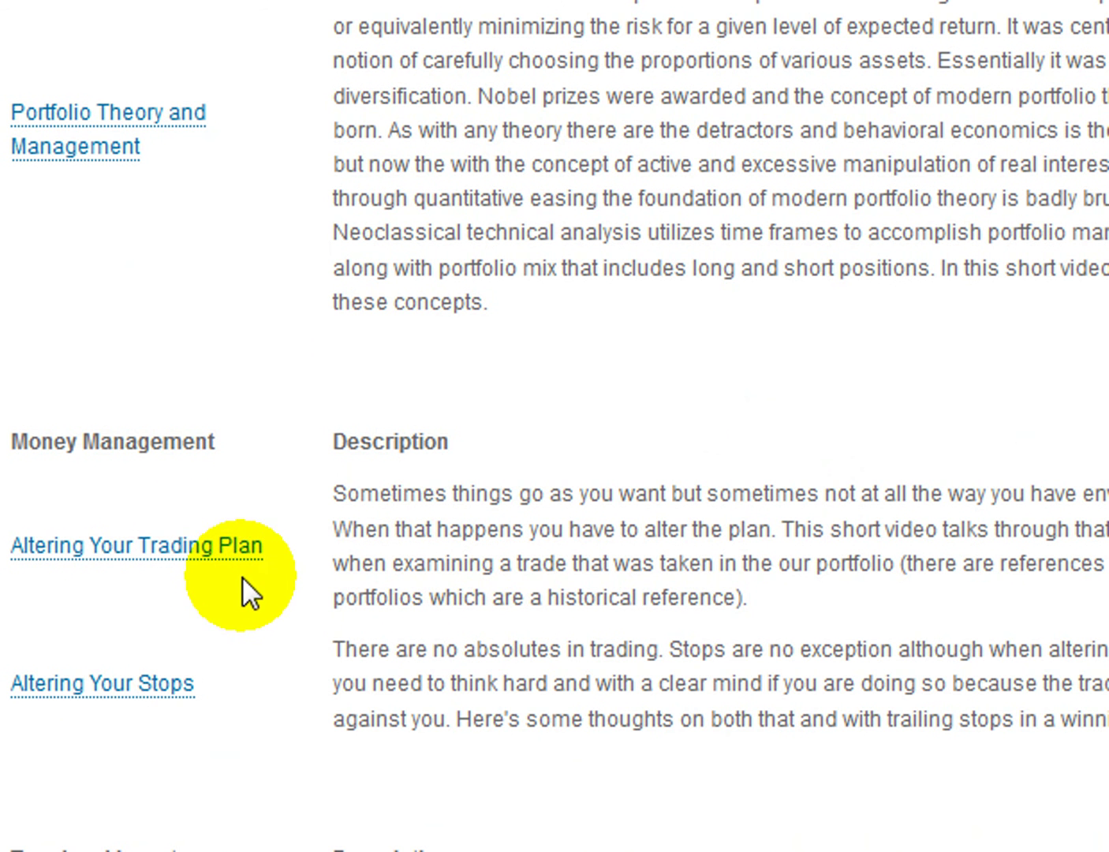
scroll(309, 664, down, 1)
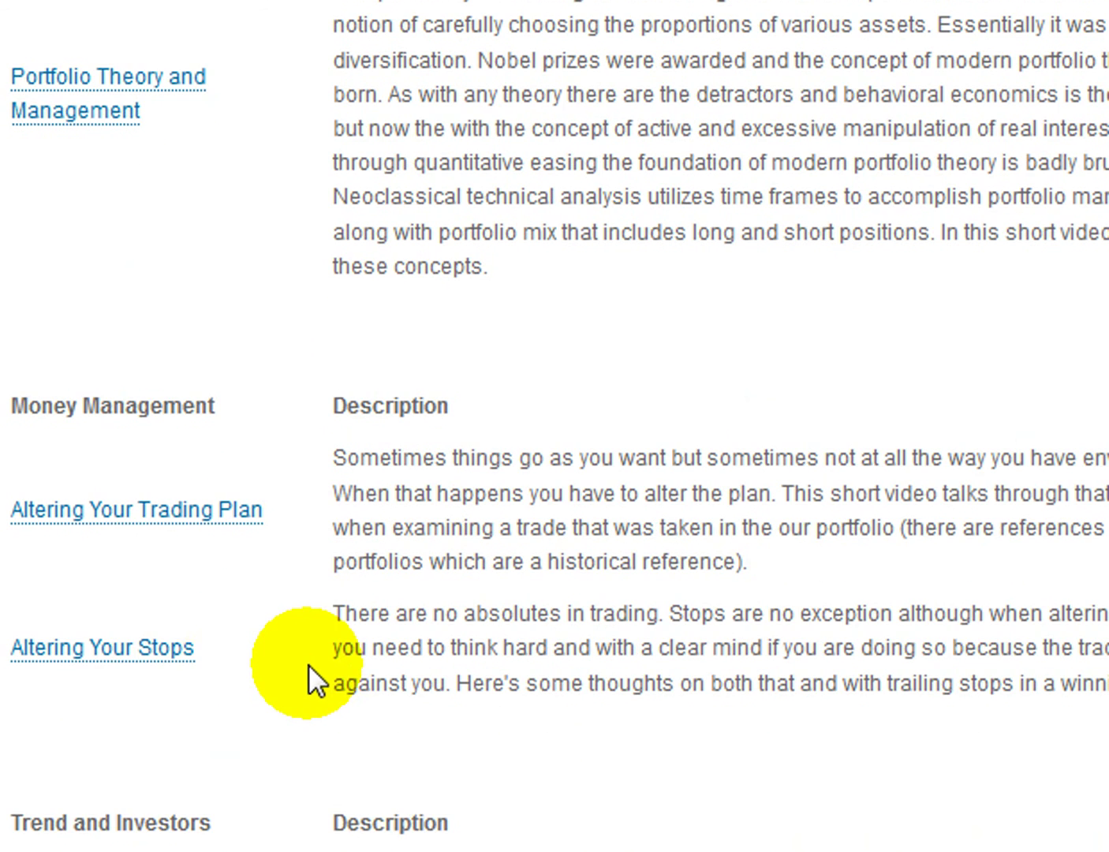
scroll(313, 670, down, 6)
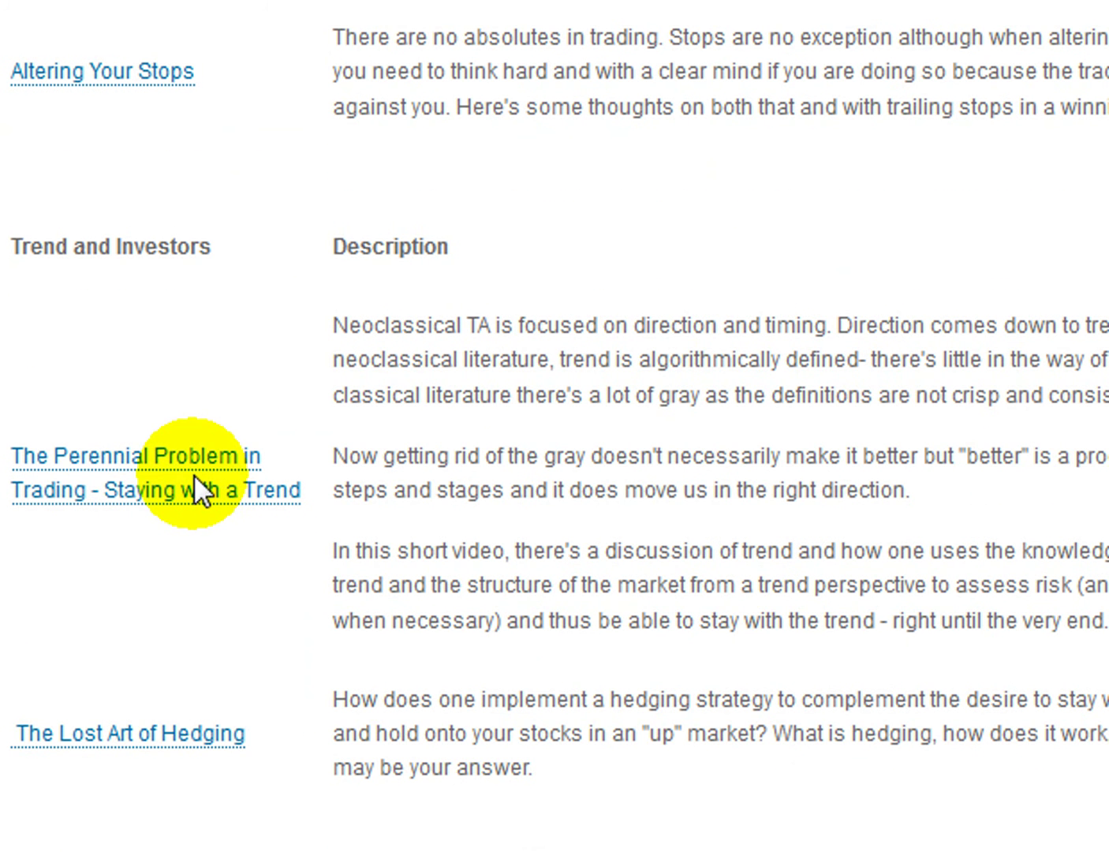
click(167, 724)
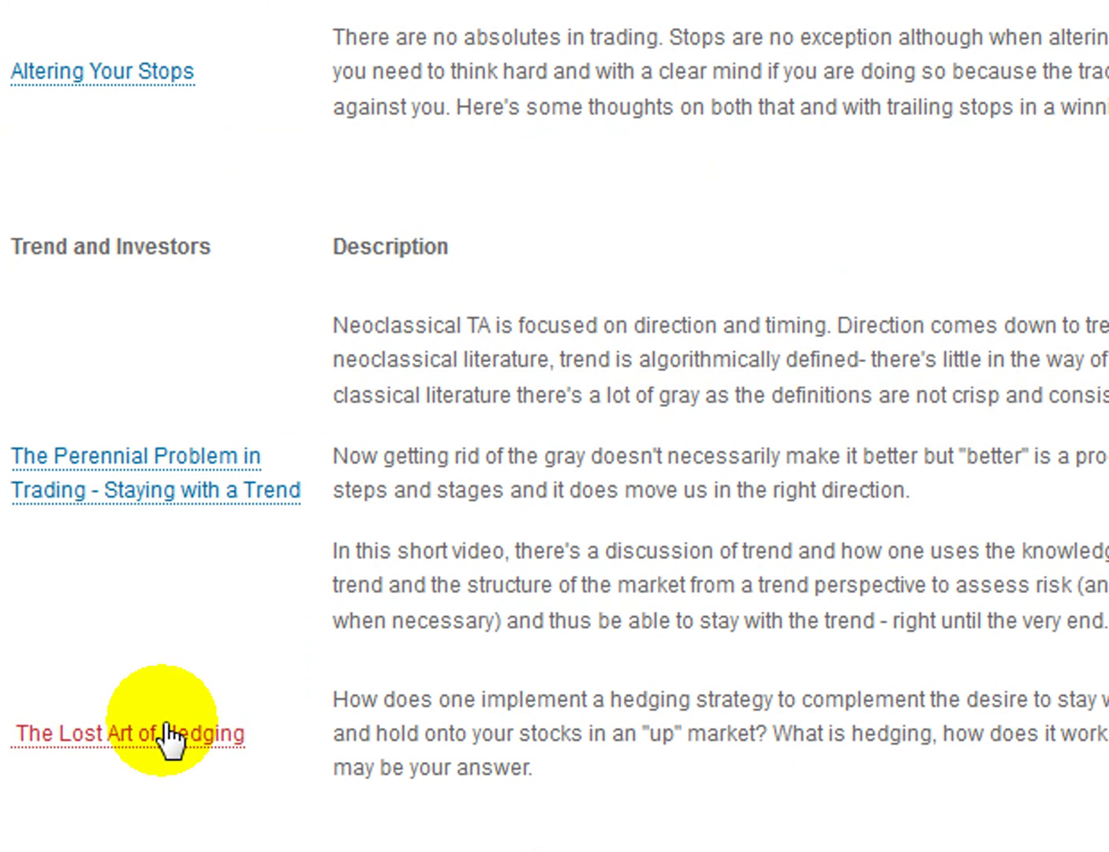
scroll(410, 432, up, 9)
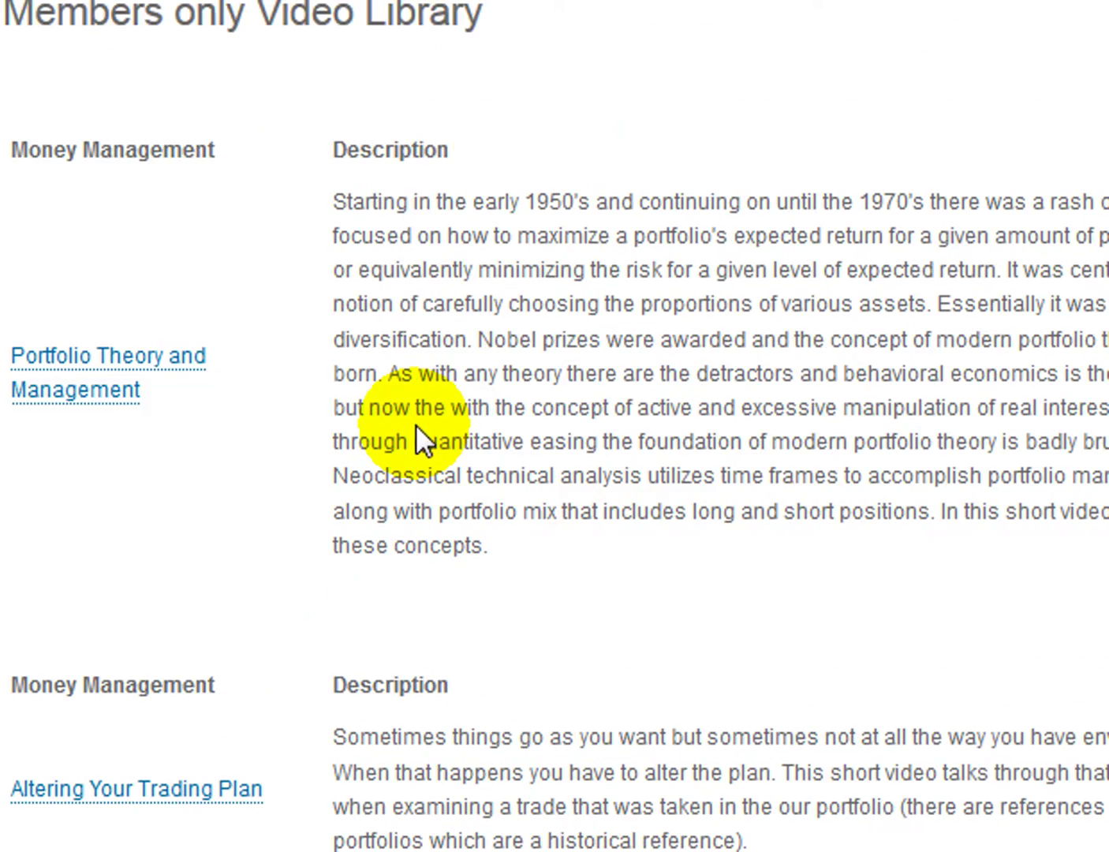
- Leave the Video Library and open the Retirement Service page explaining how and why the self-managed service works
scroll(416, 424, up, 20)
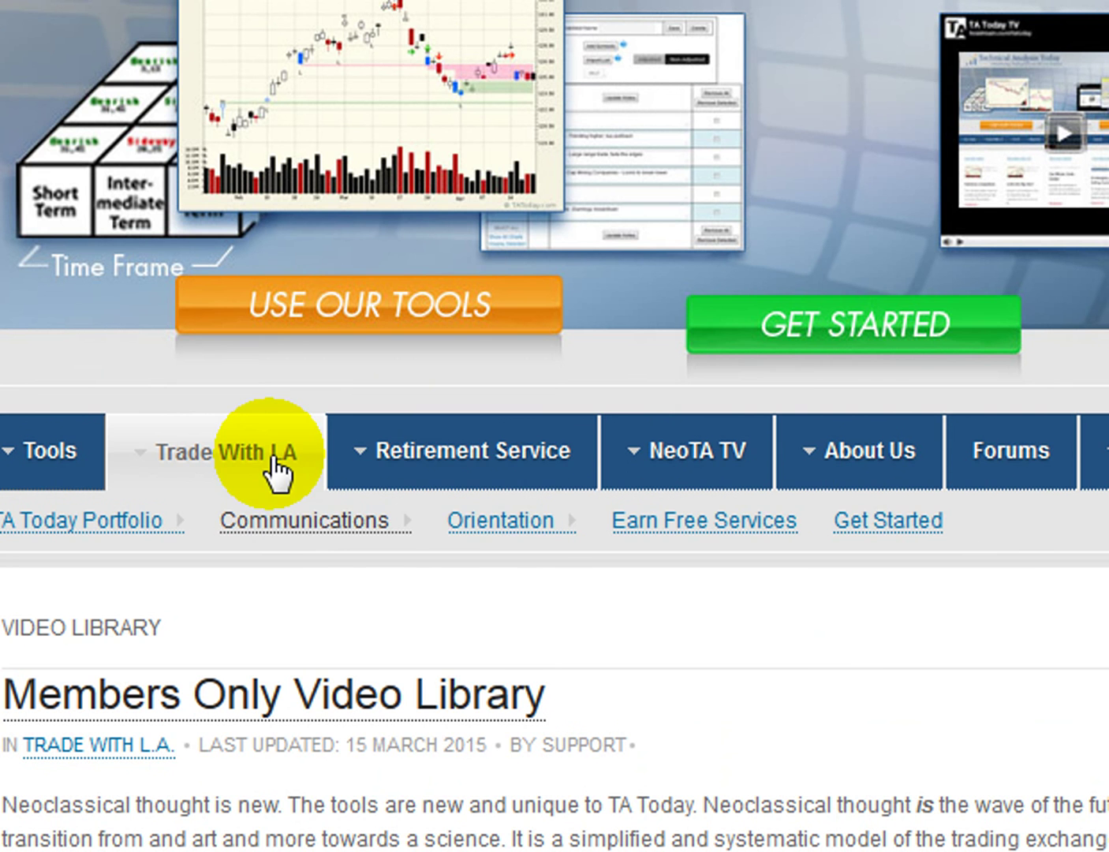
mouse_move(509, 448)
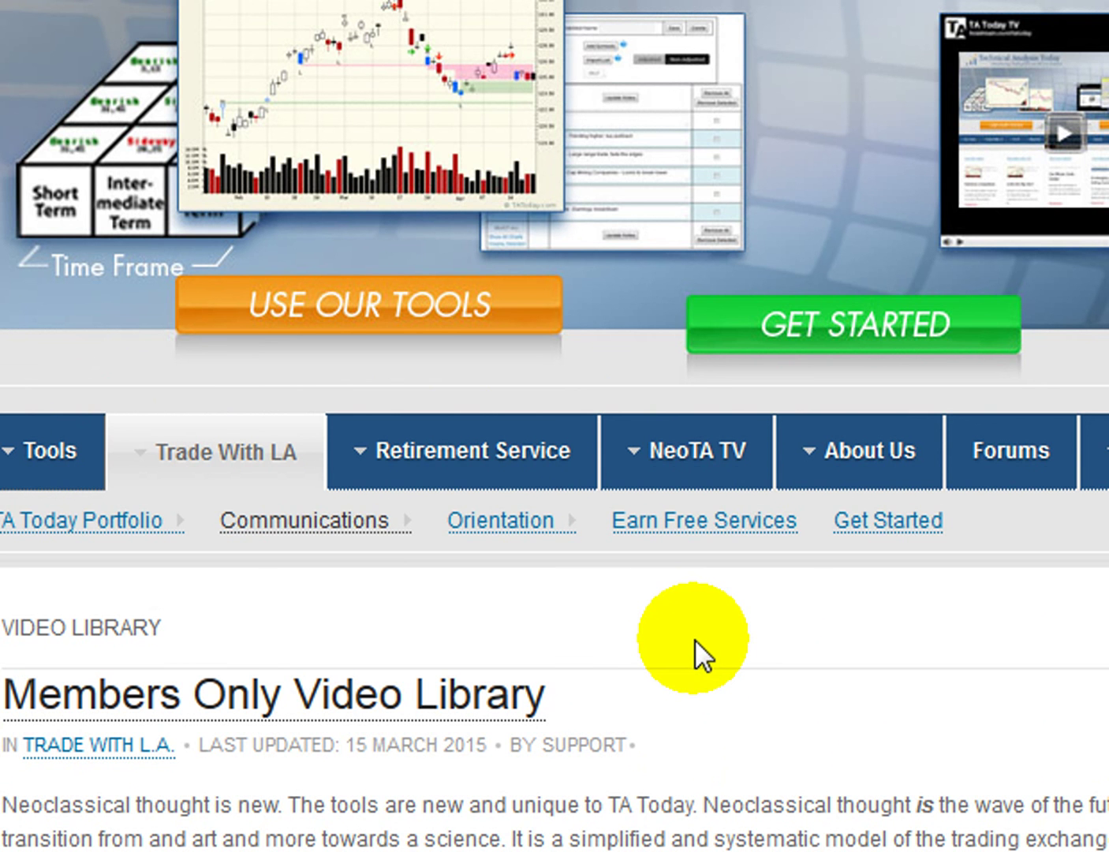
mouse_move(152, 527)
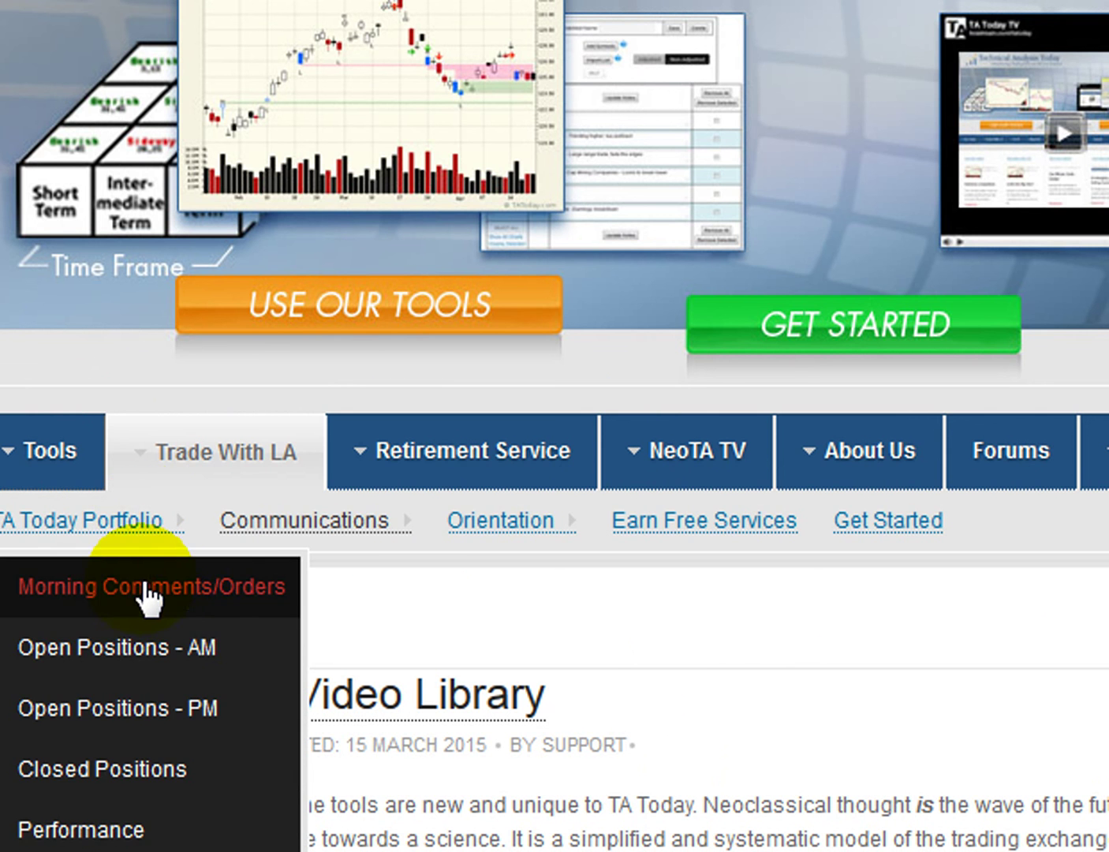
click(175, 522)
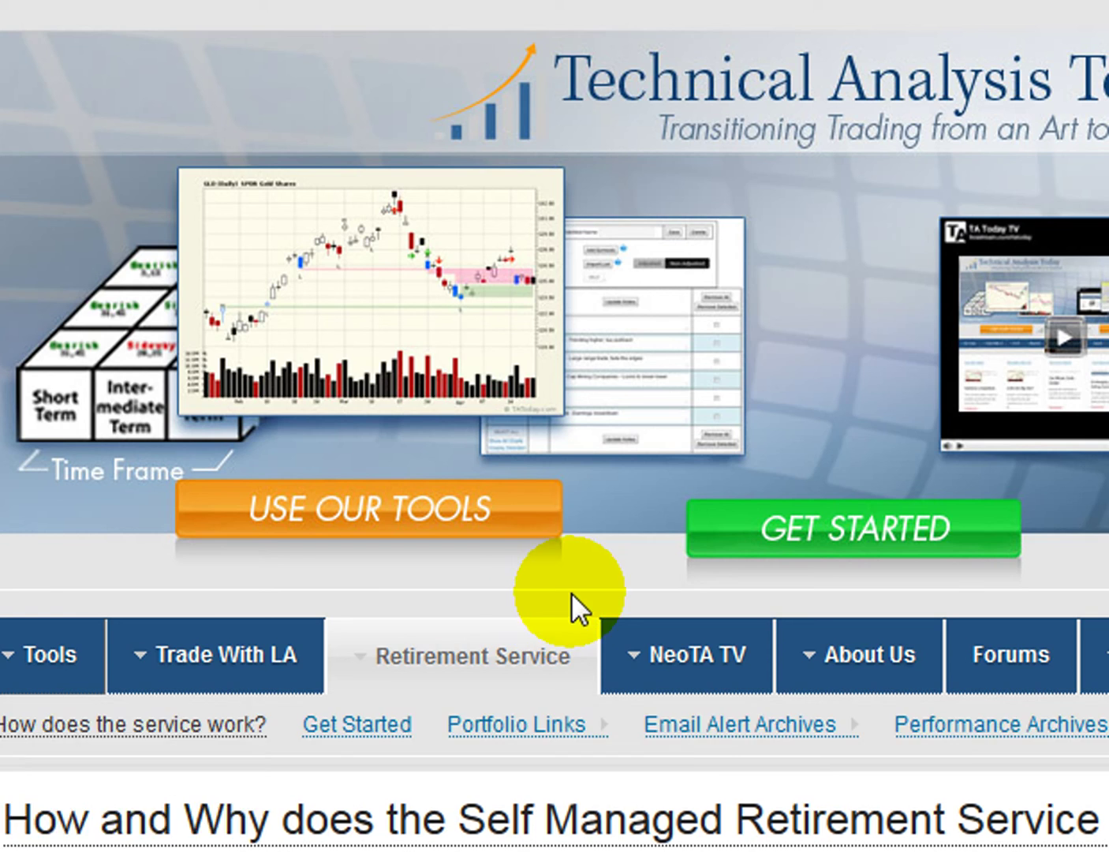
- Look through the Self Managed Retirement Service page, including its introduction, video presentation, list of advantages and How does it Work section
scroll(569, 607, down, 6)
scroll(577, 611, down, 1)
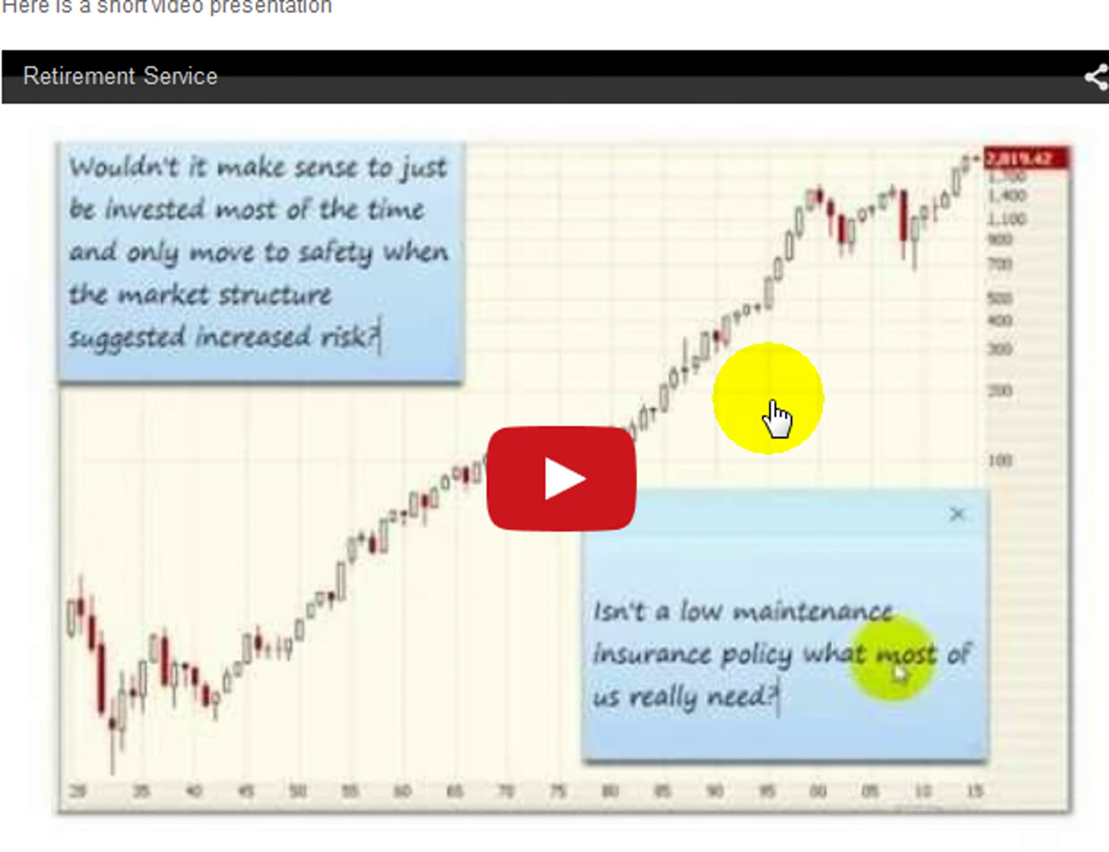
scroll(765, 410, down, 8)
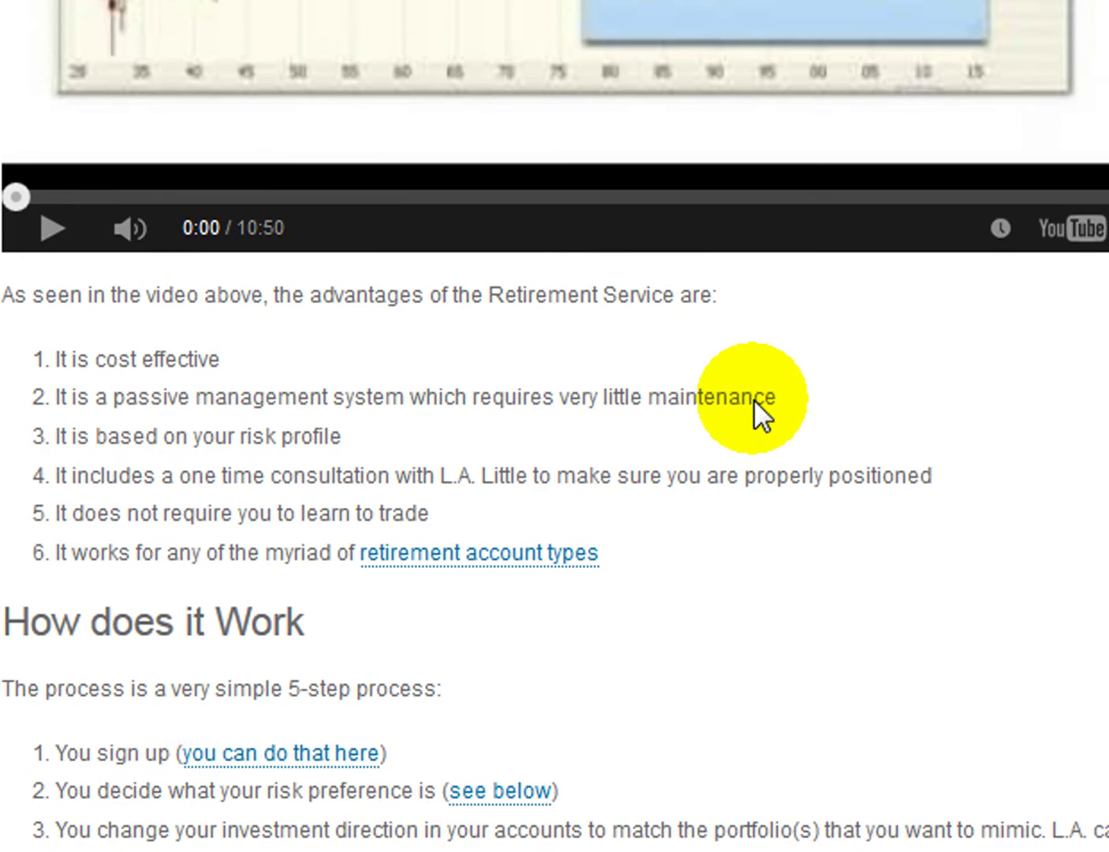
scroll(753, 398, up, 10)
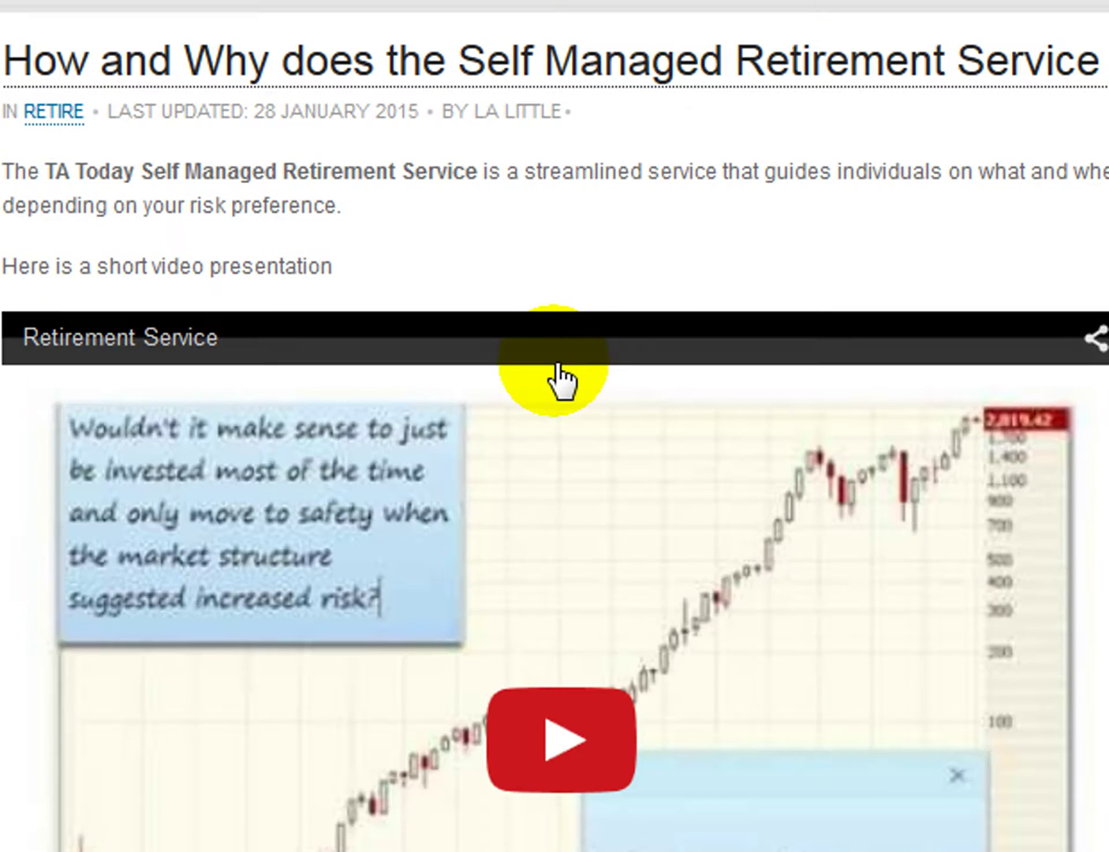
scroll(742, 409, up, 4)
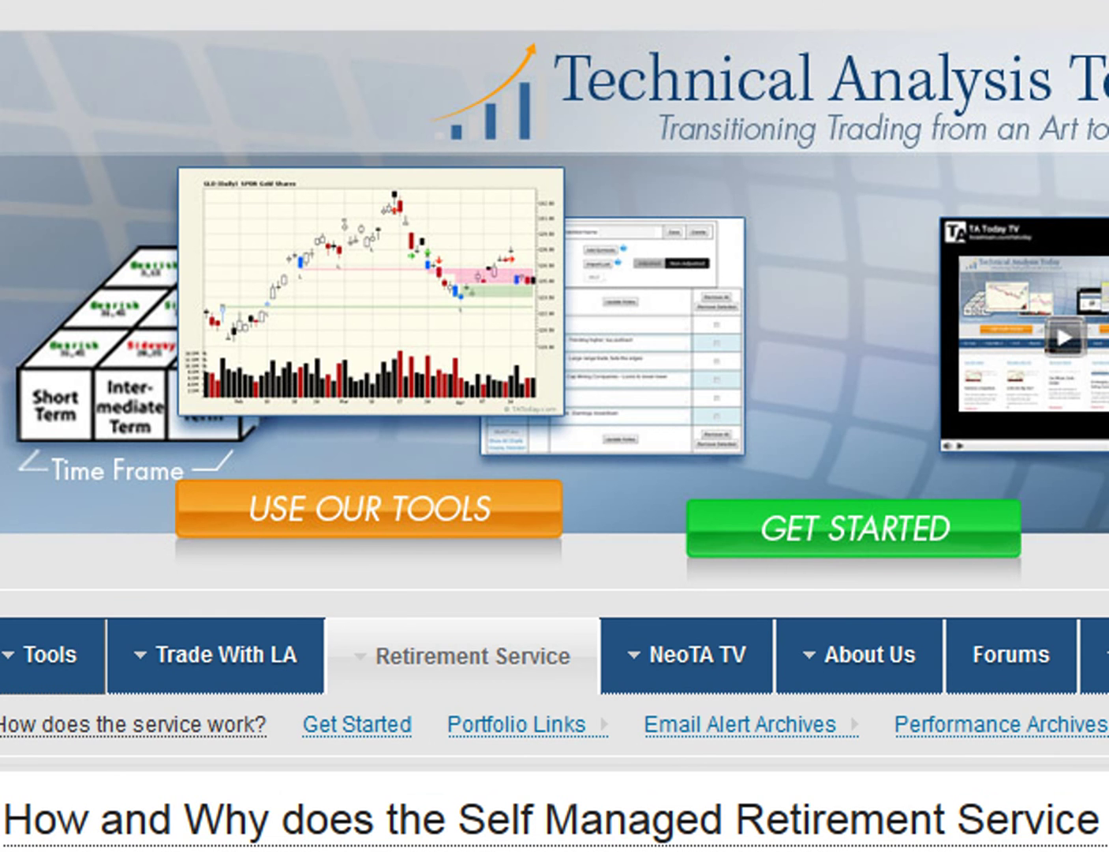
scroll(586, 739, down, 5)
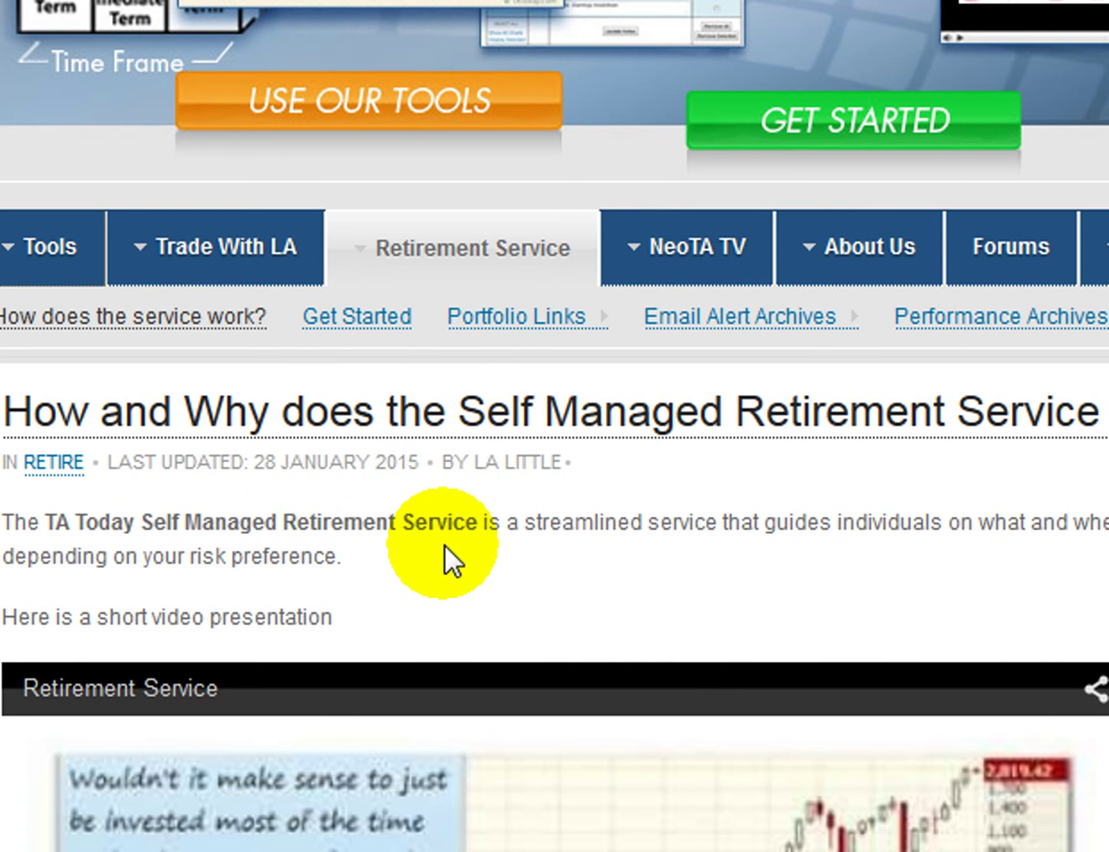
scroll(718, 379, up, 5)
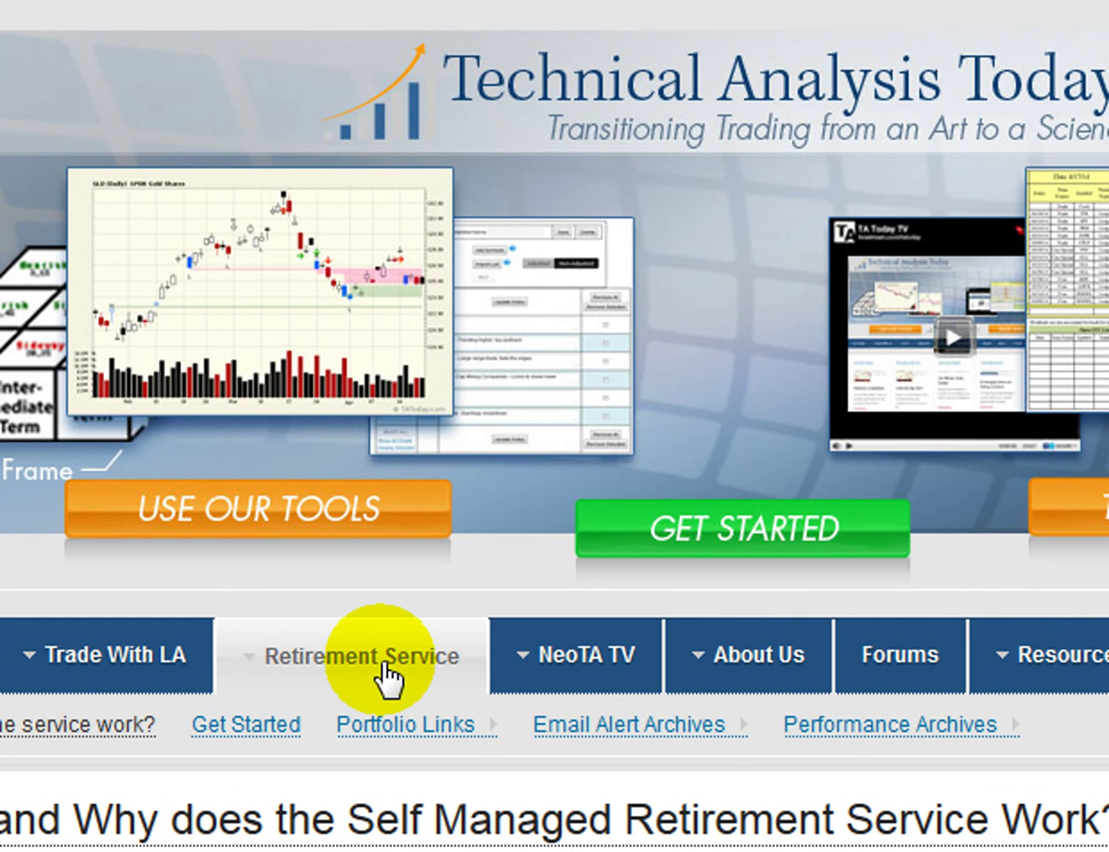
mouse_move(406, 726)
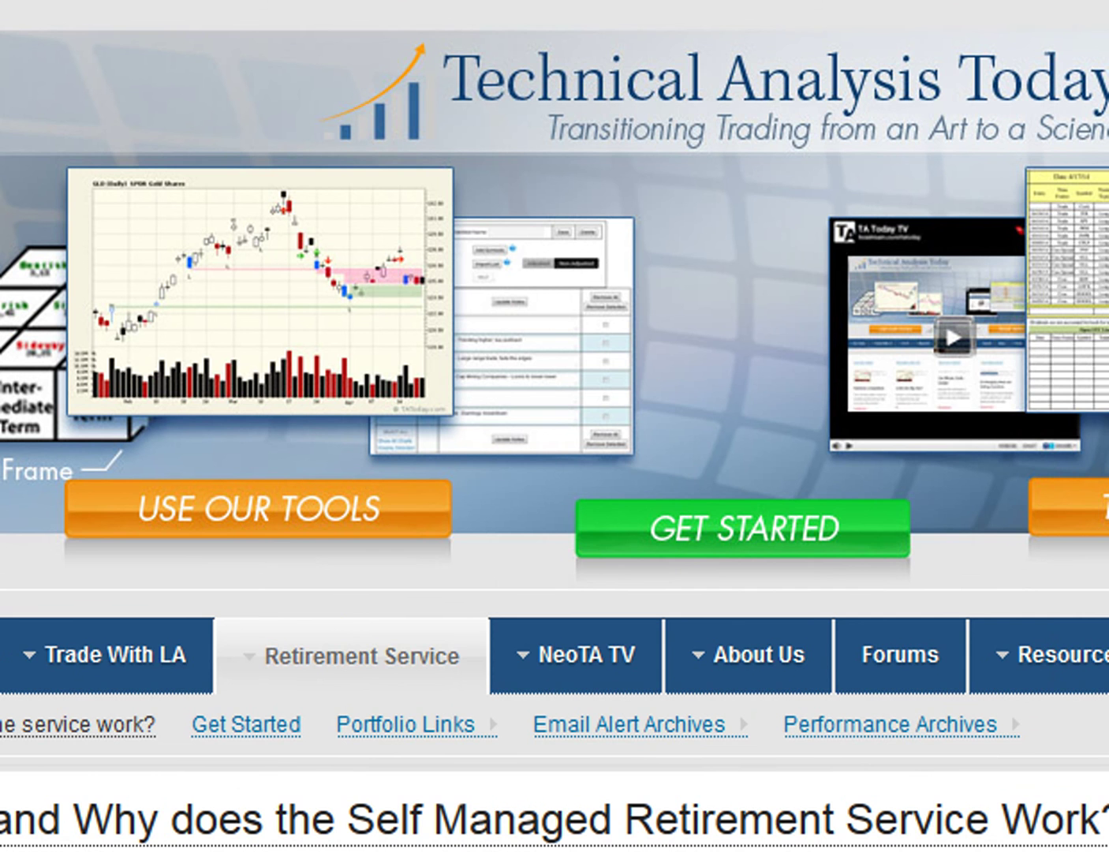
scroll(816, 844, down, 2)
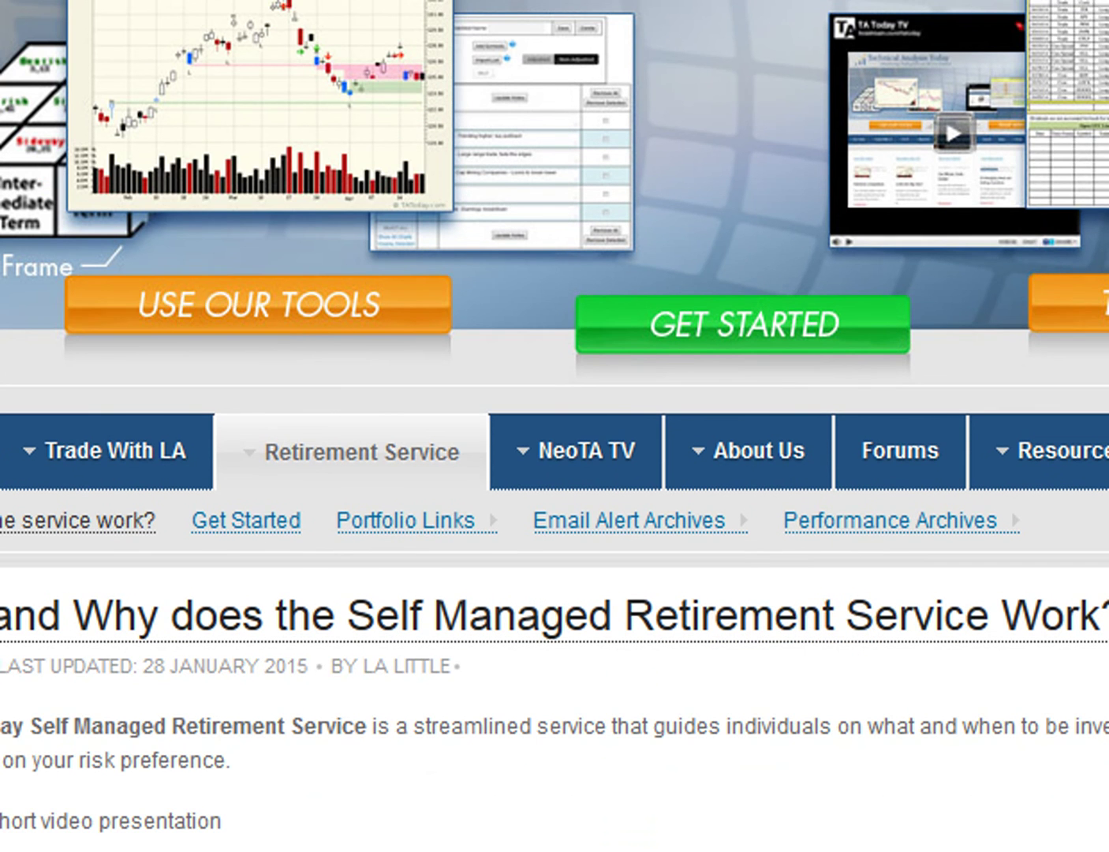